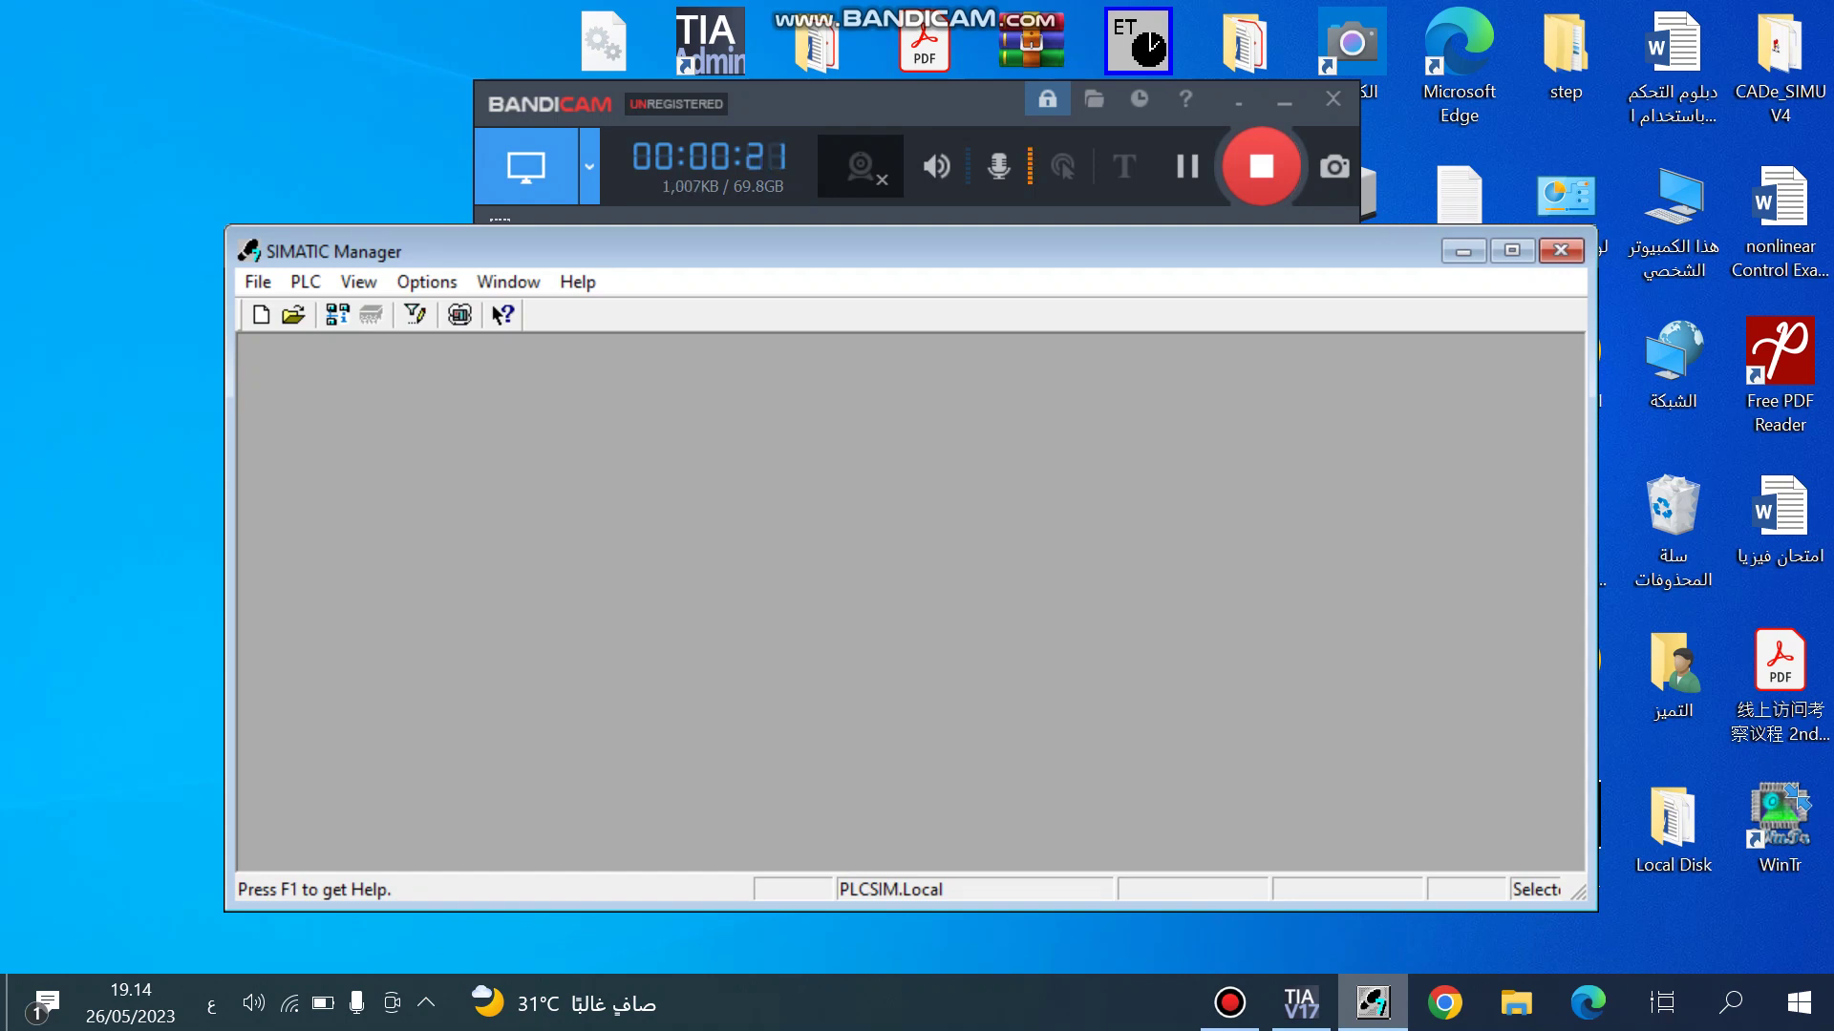
left_click(1301, 1003)
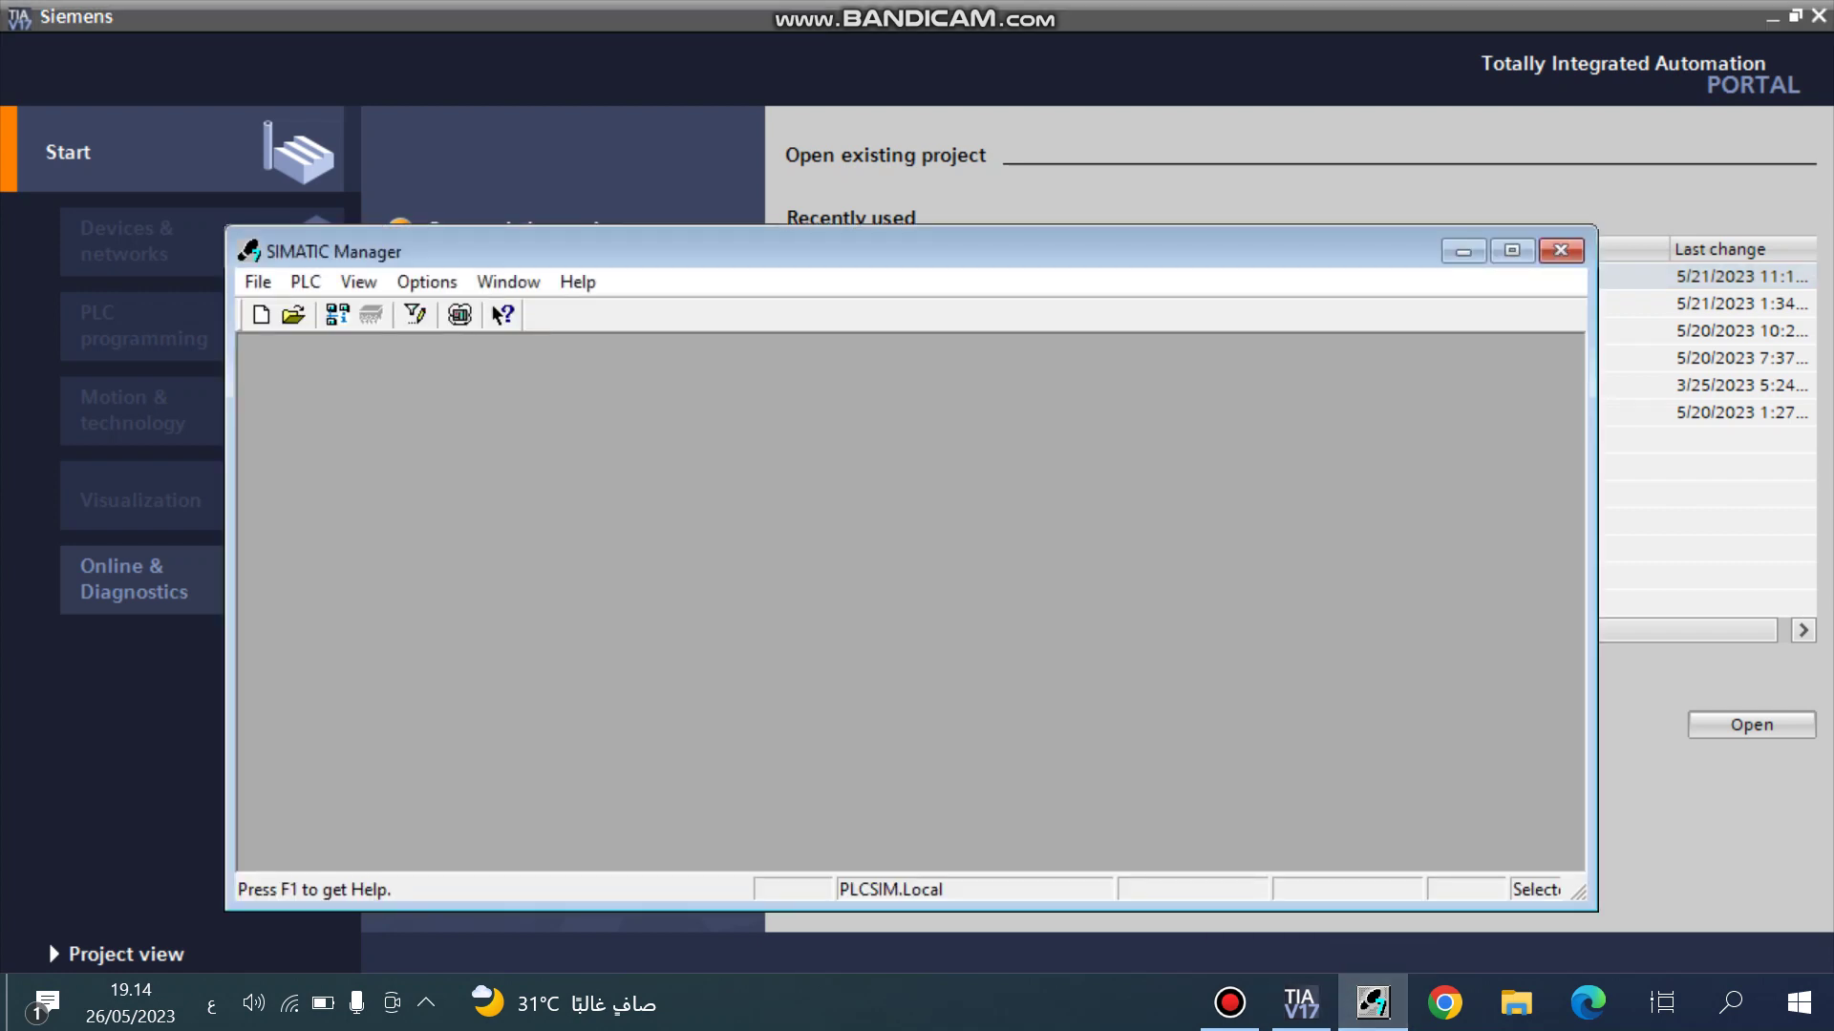
left_click(1772, 18)
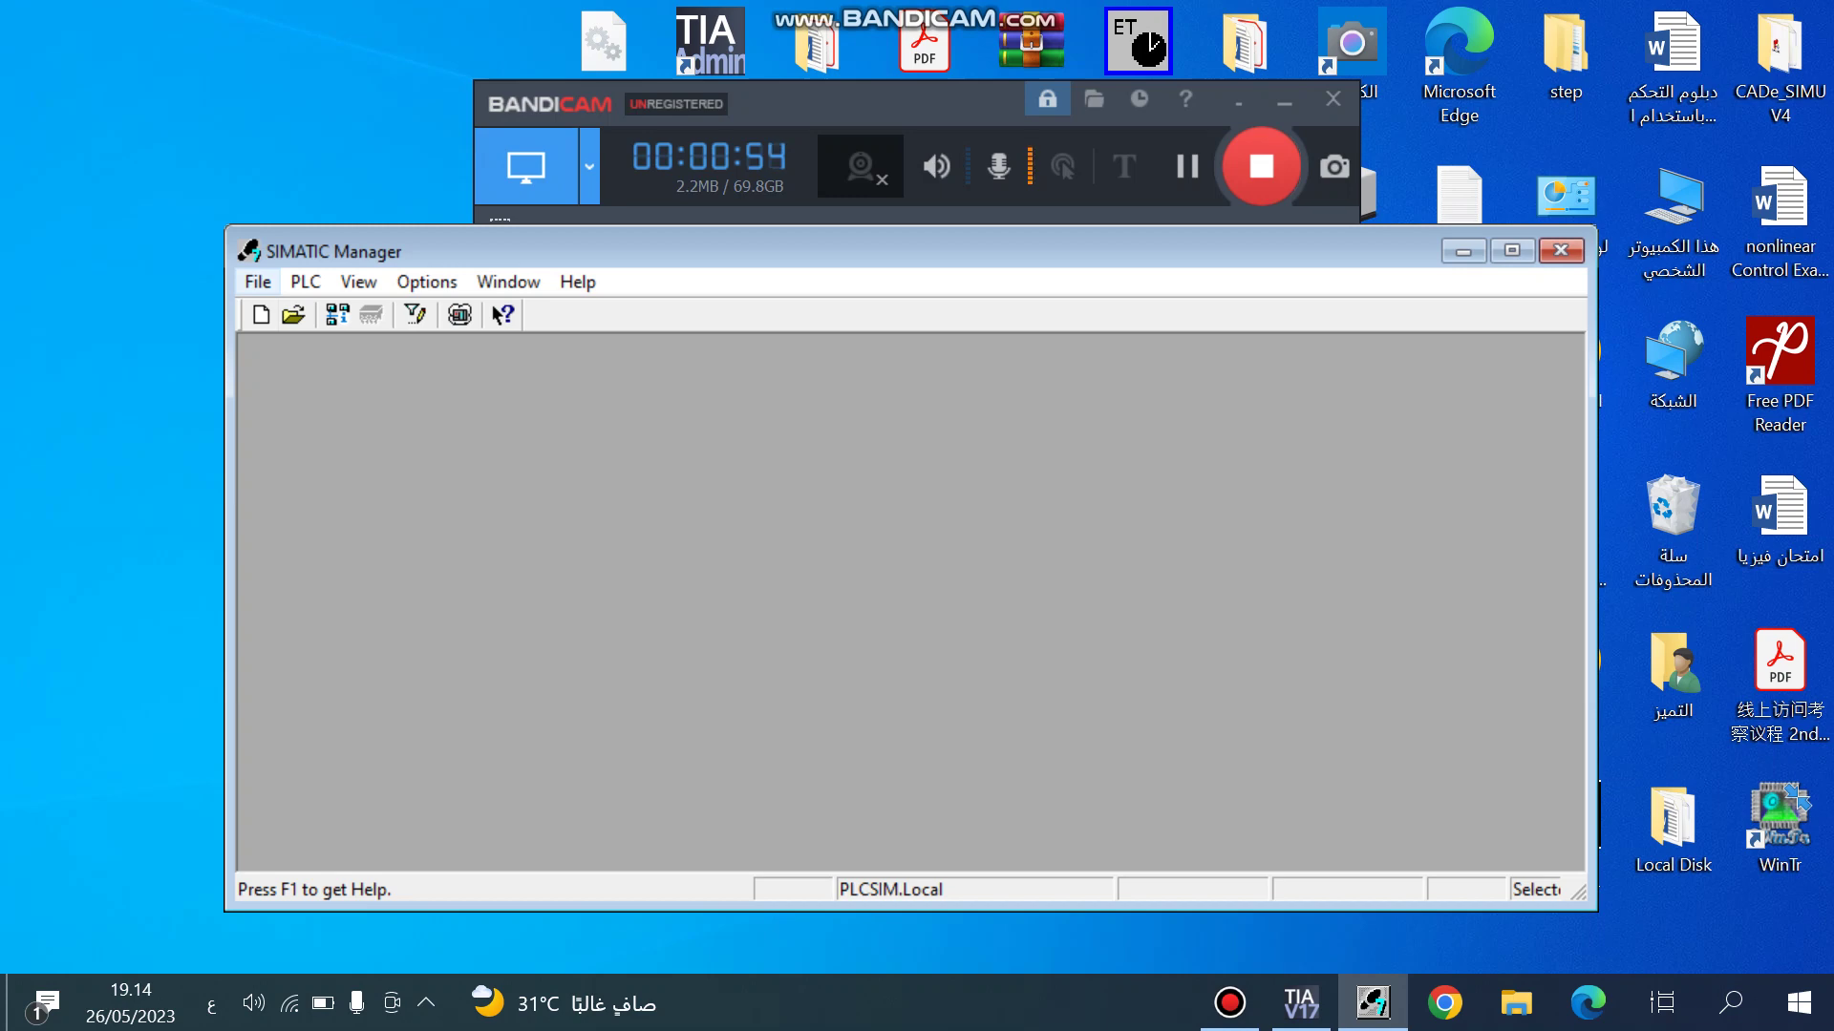
Start a new project with the New Project wizard and choose CPU312 C as its CPU.
left_click(258, 281)
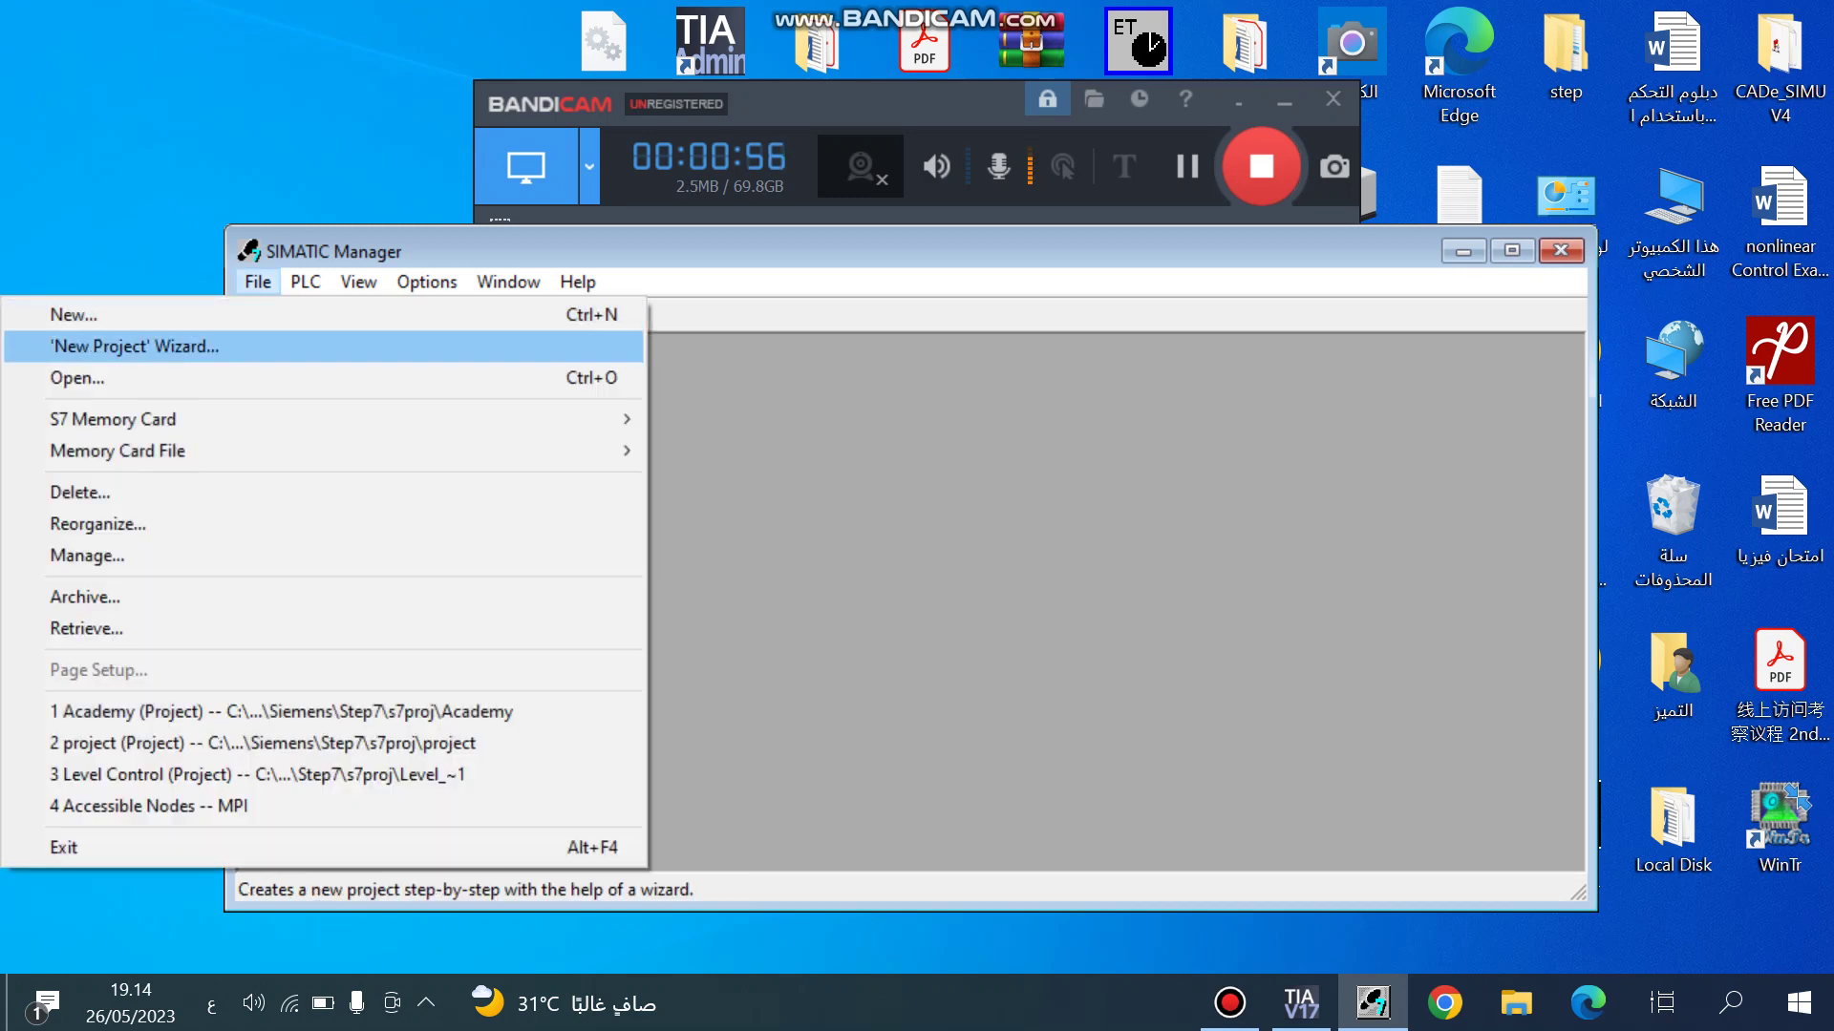
key("Return")
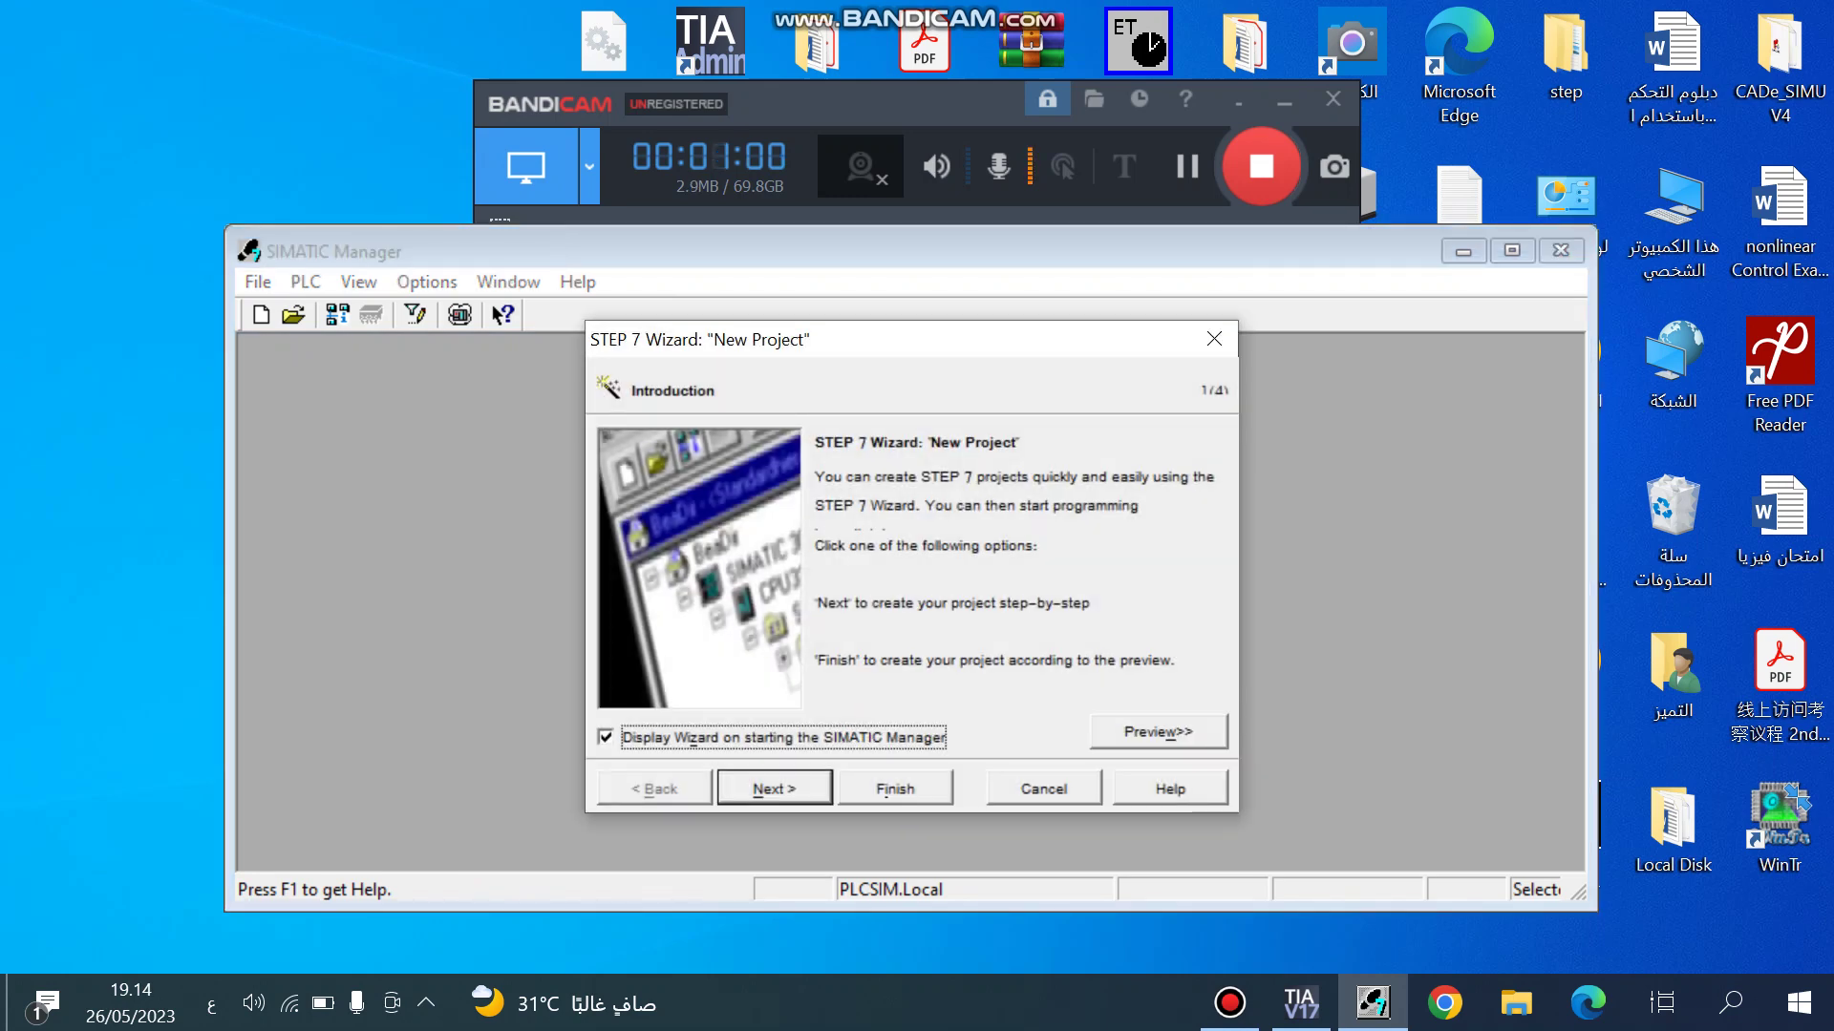
key("Return")
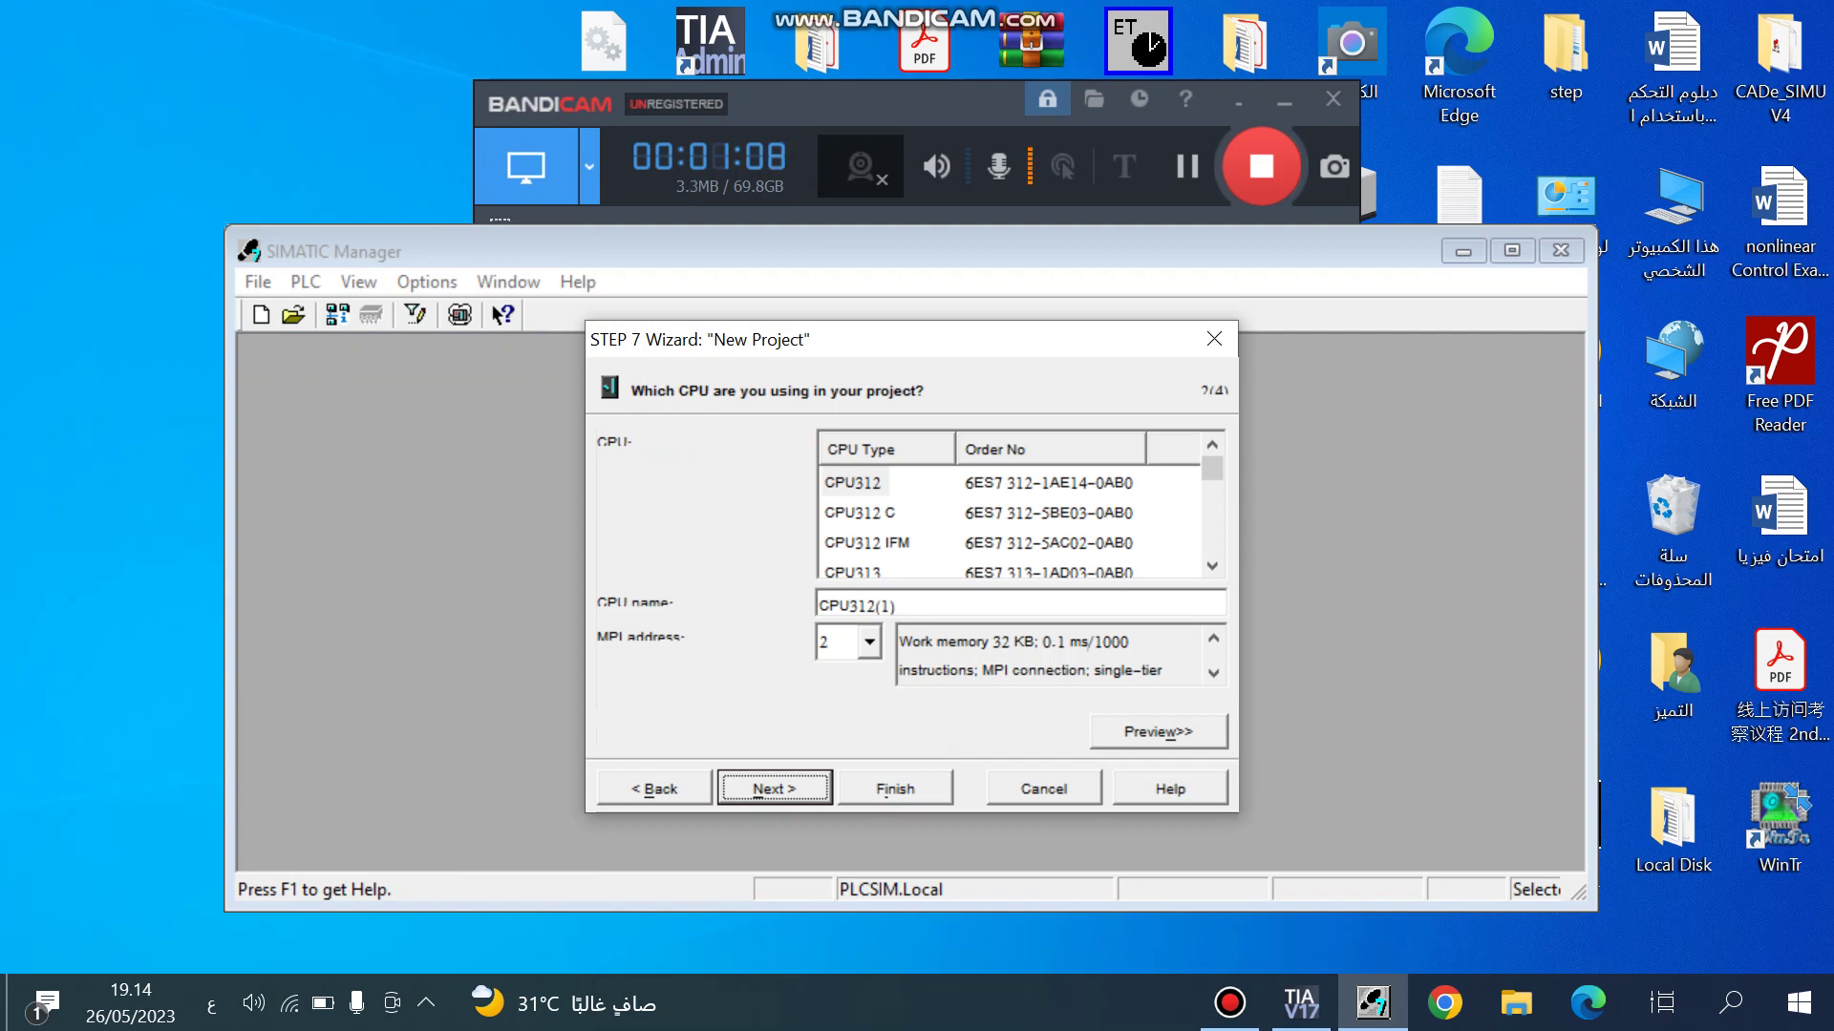
left_click(854, 484)
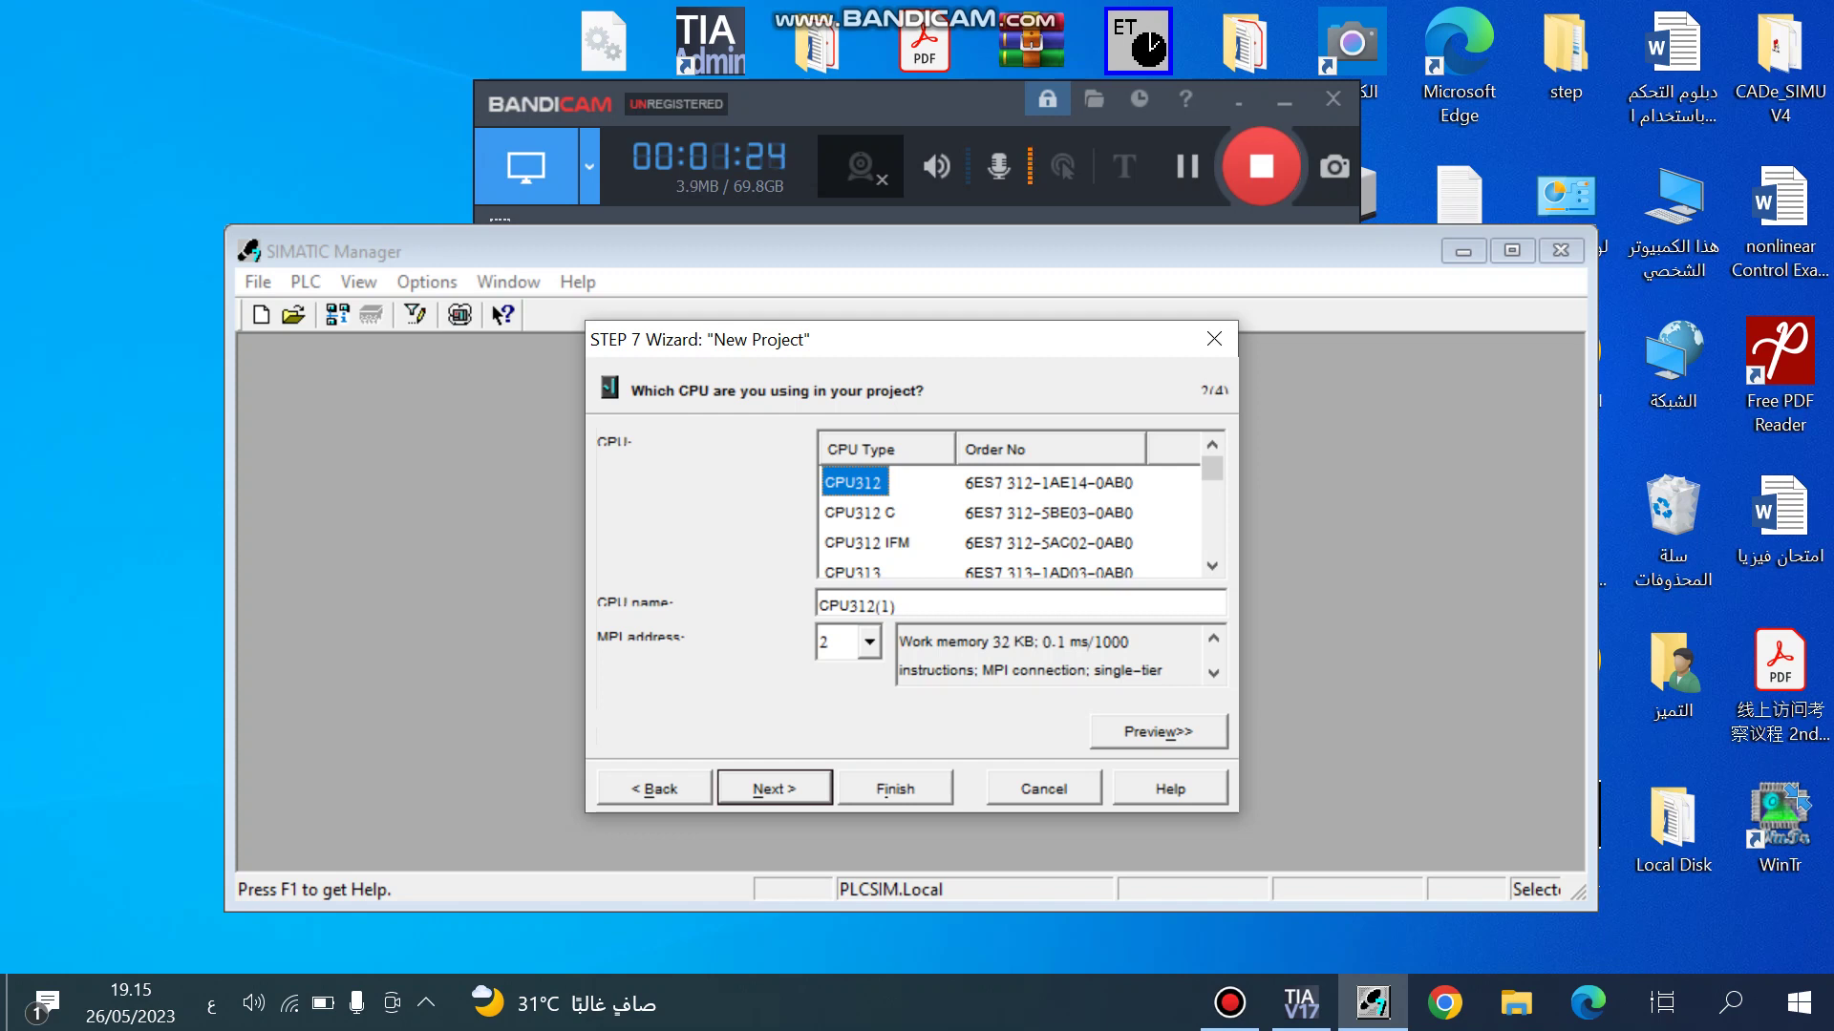
left_click(860, 512)
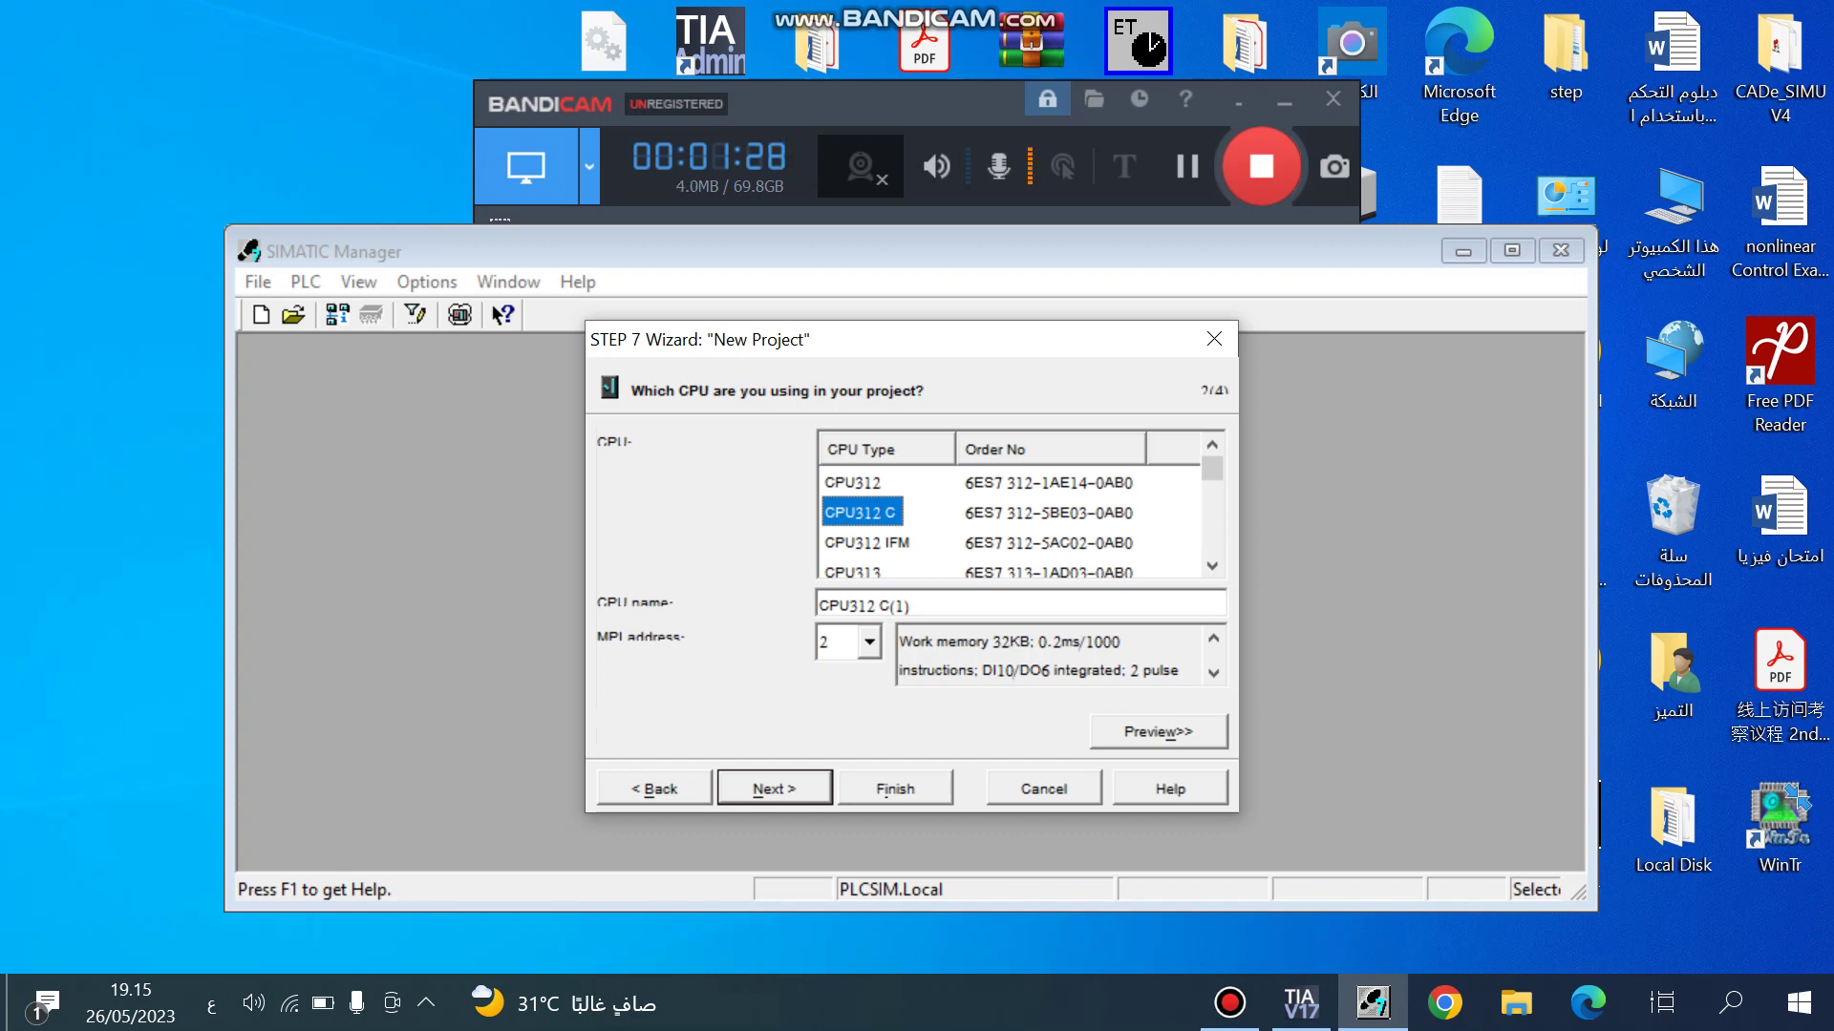
left_click(774, 788)
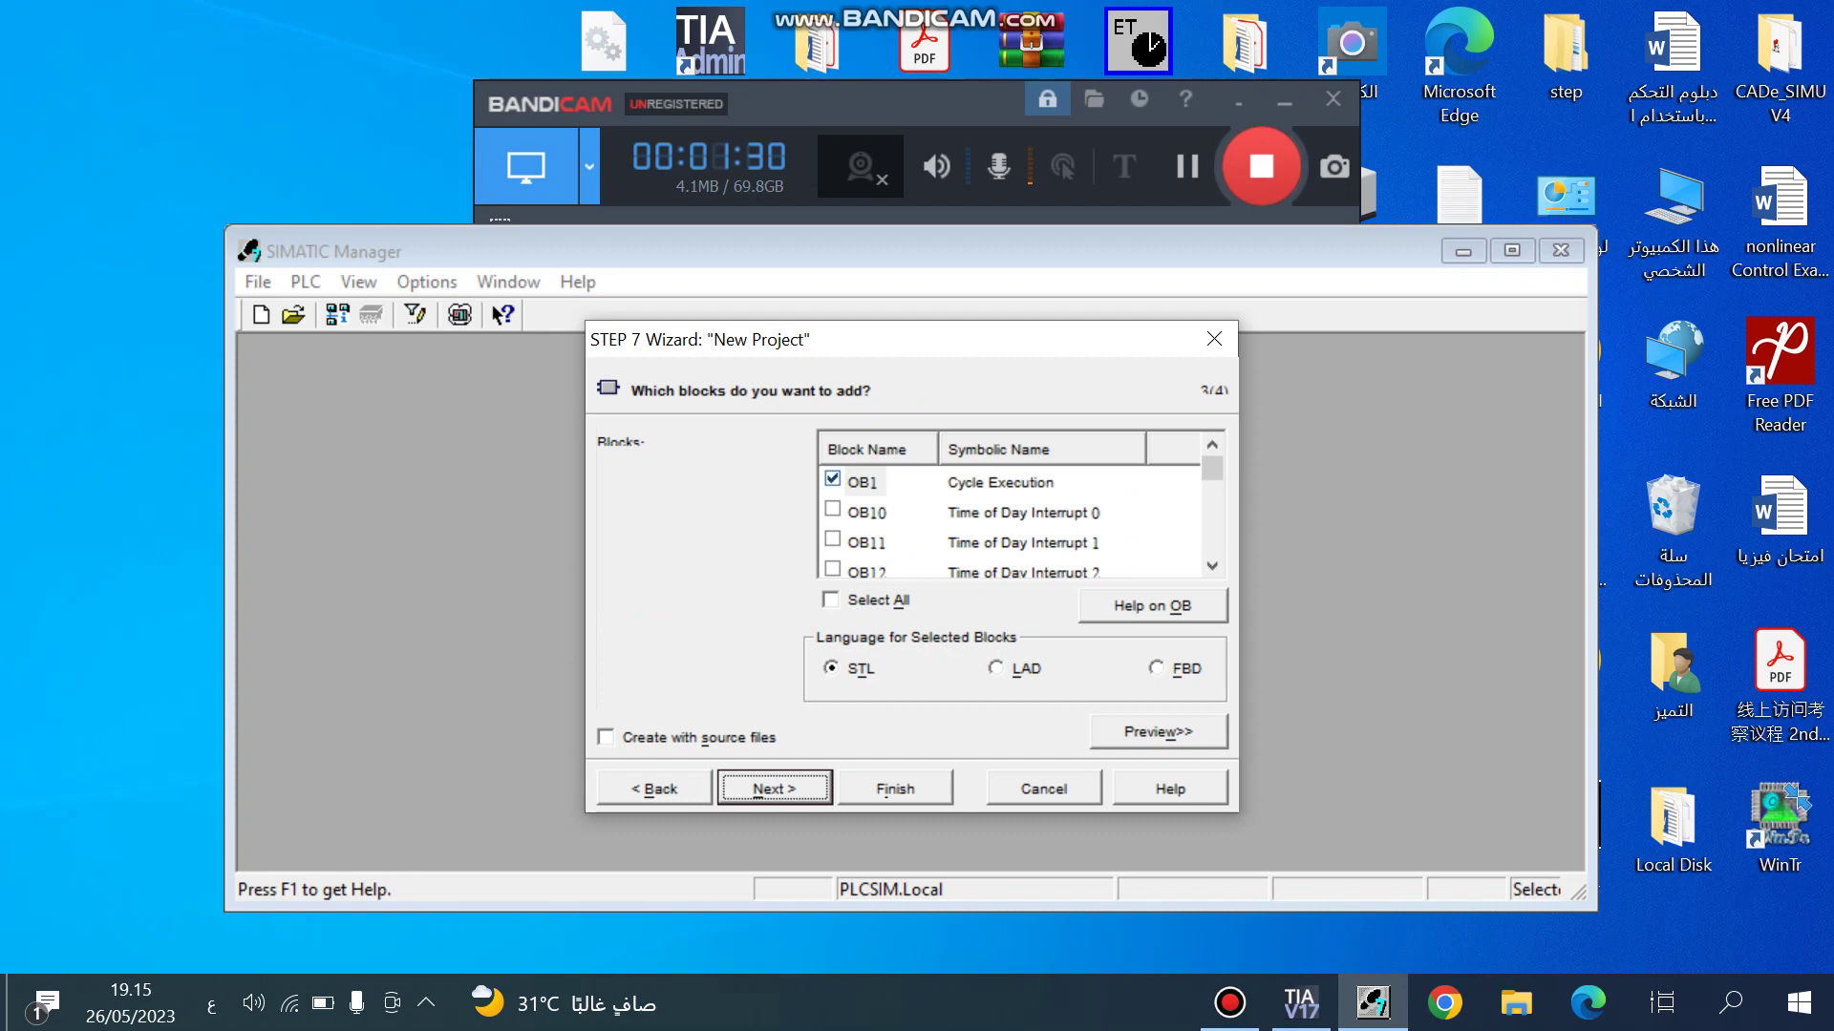
Set LAD as the programming language for the OB1 block and continue to the project naming page.
key("alt+l")
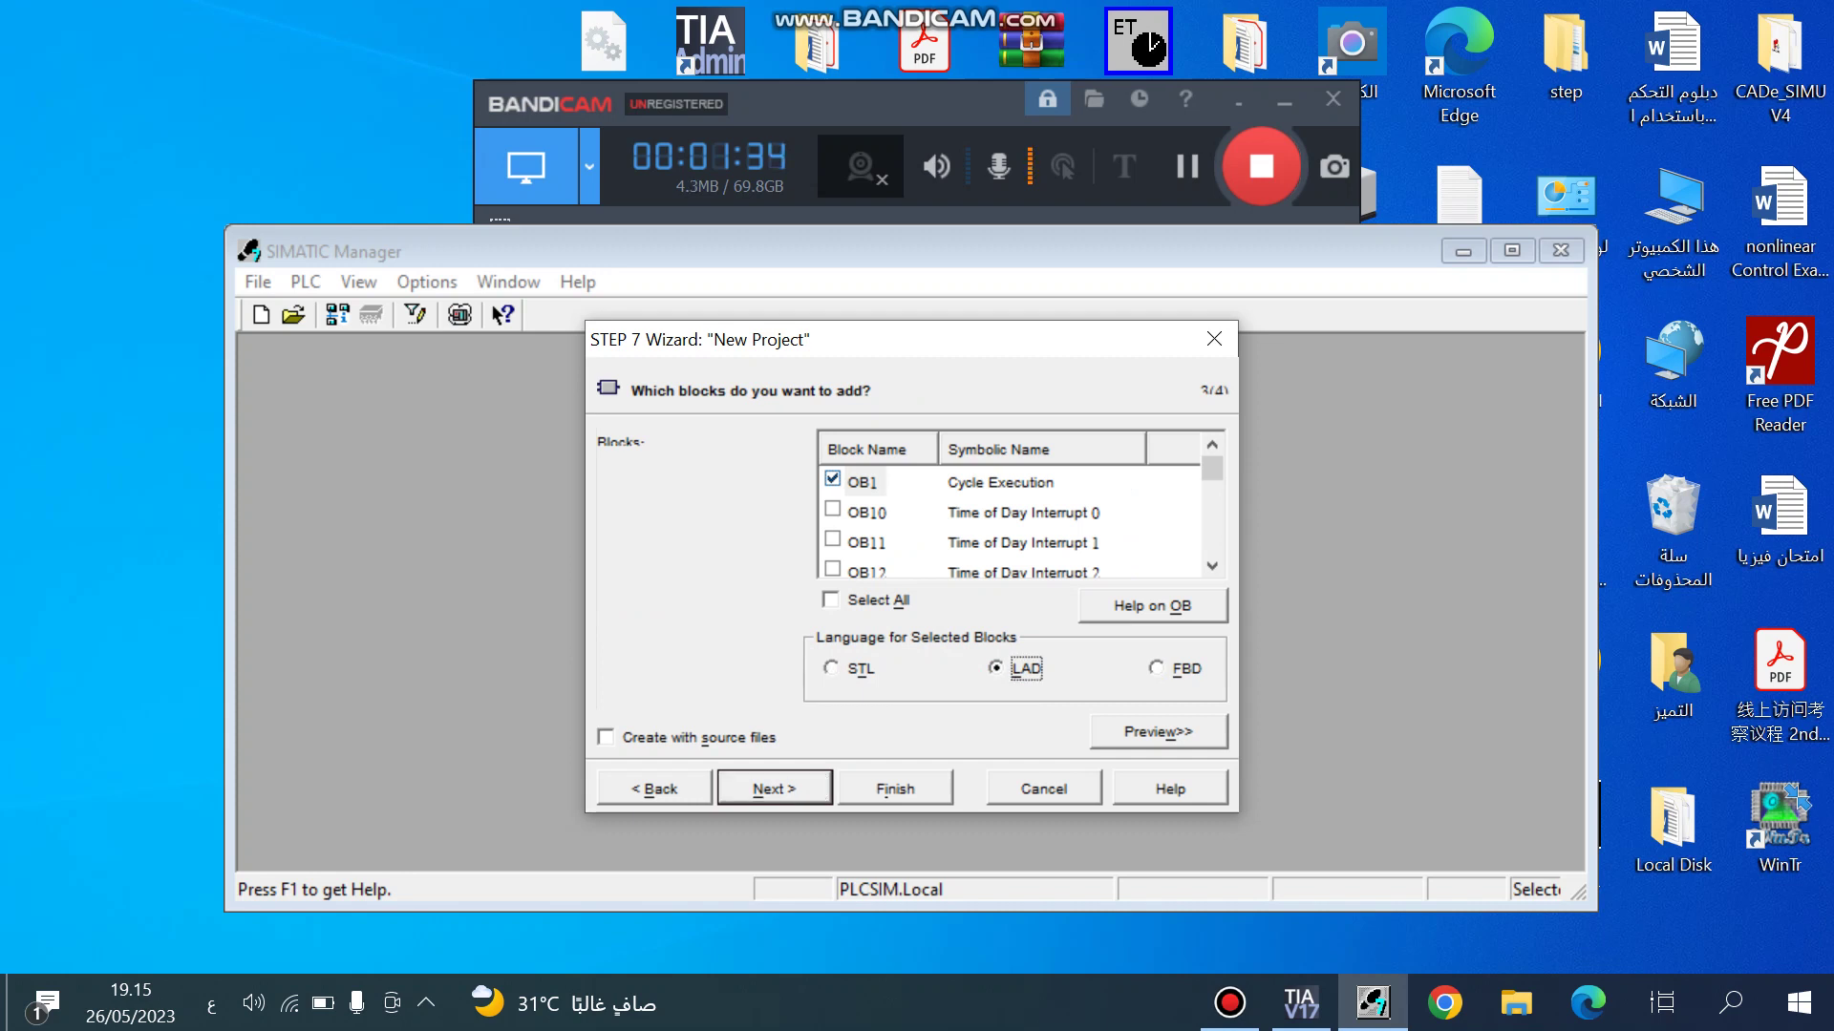
left_click(849, 669)
left_click(1159, 669)
key("Left")
key("Return")
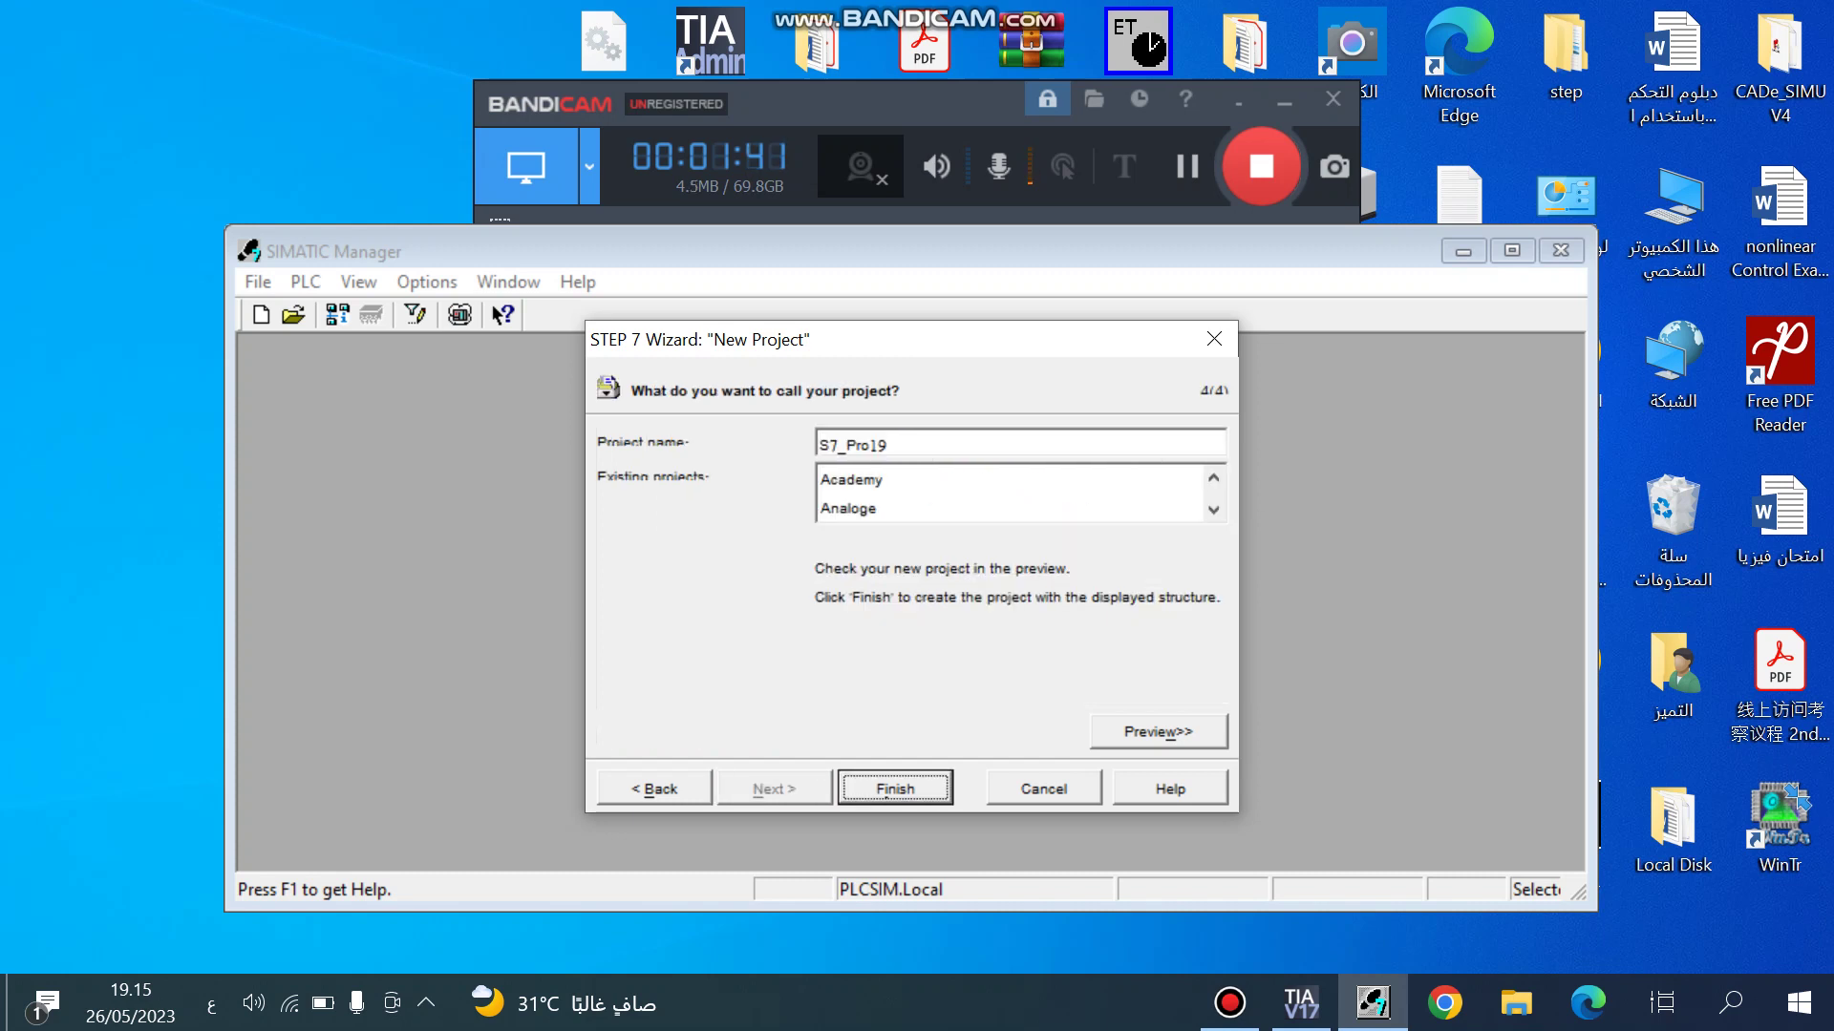
Name the project Training_1 and finish the wizard to create it.
left_click(886, 444)
key("BackSpace")
key("BackSpace")
key("BackSpace")
key("BackSpace")
key("BackSpace")
key("BackSpace")
key("BackSpace")
key("BackSpace")
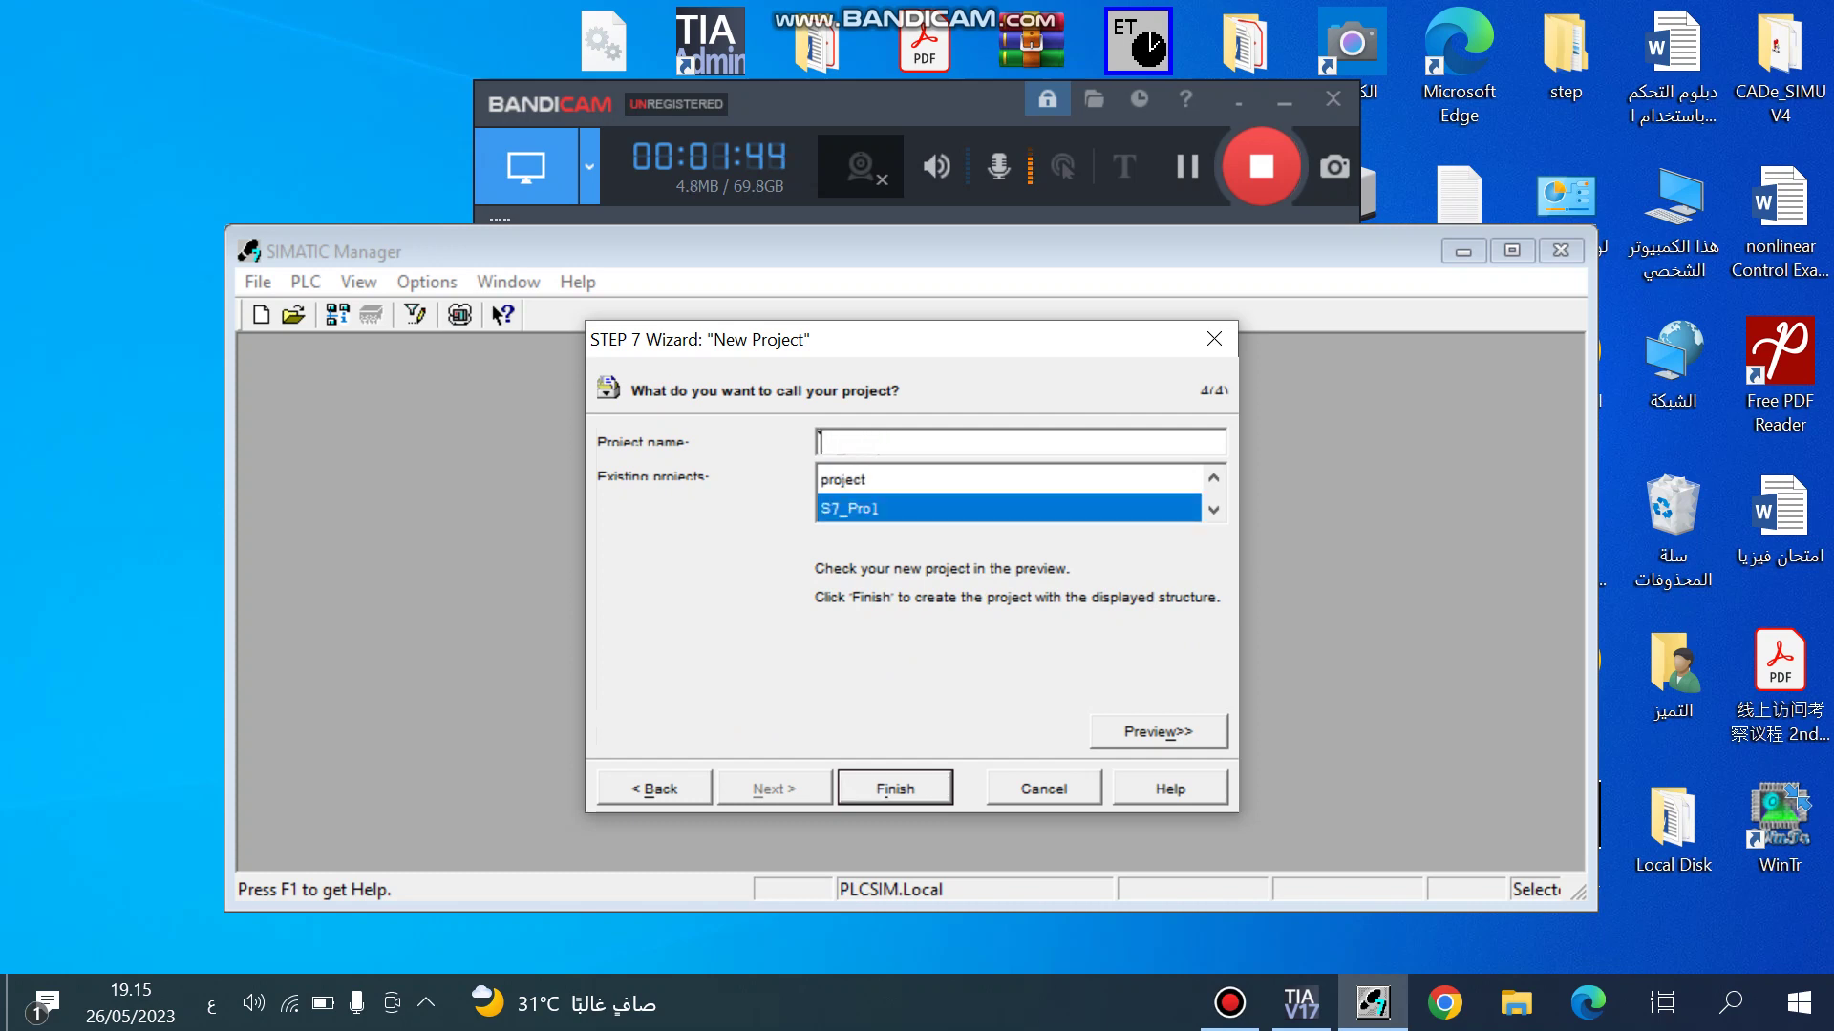
key("alt+shift")
type("Training_1")
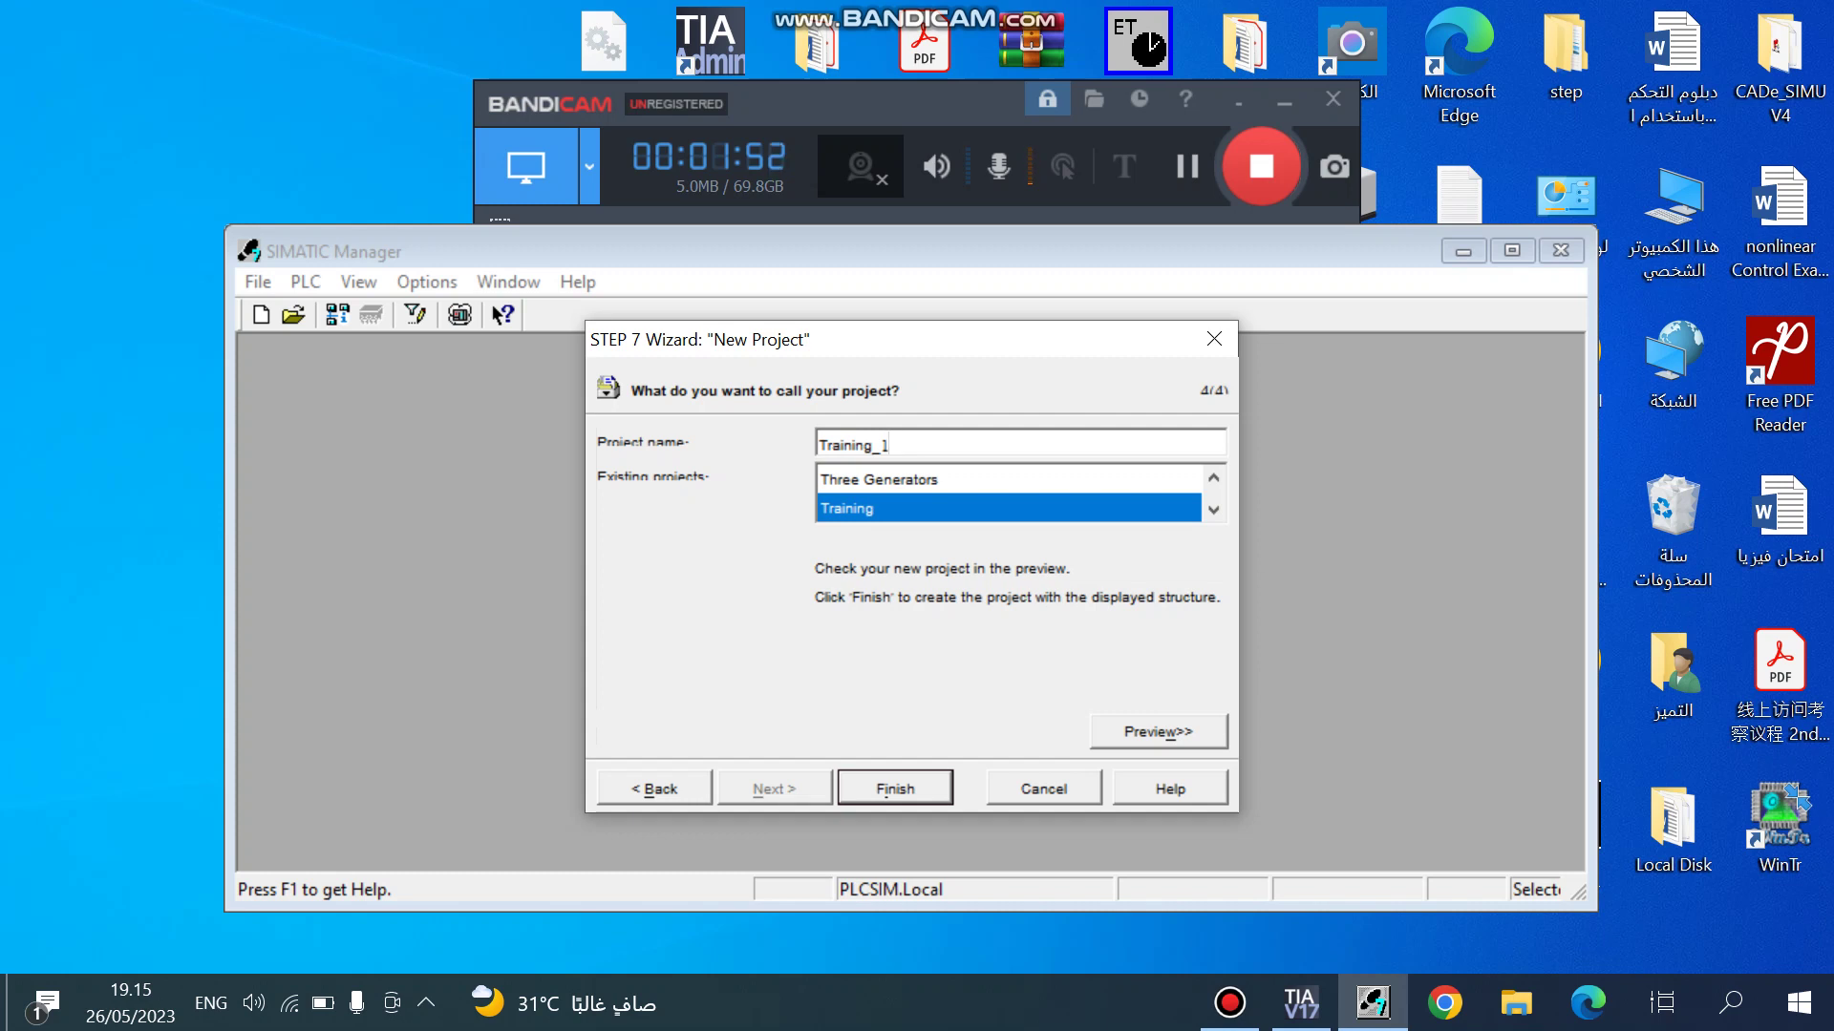
key("Return")
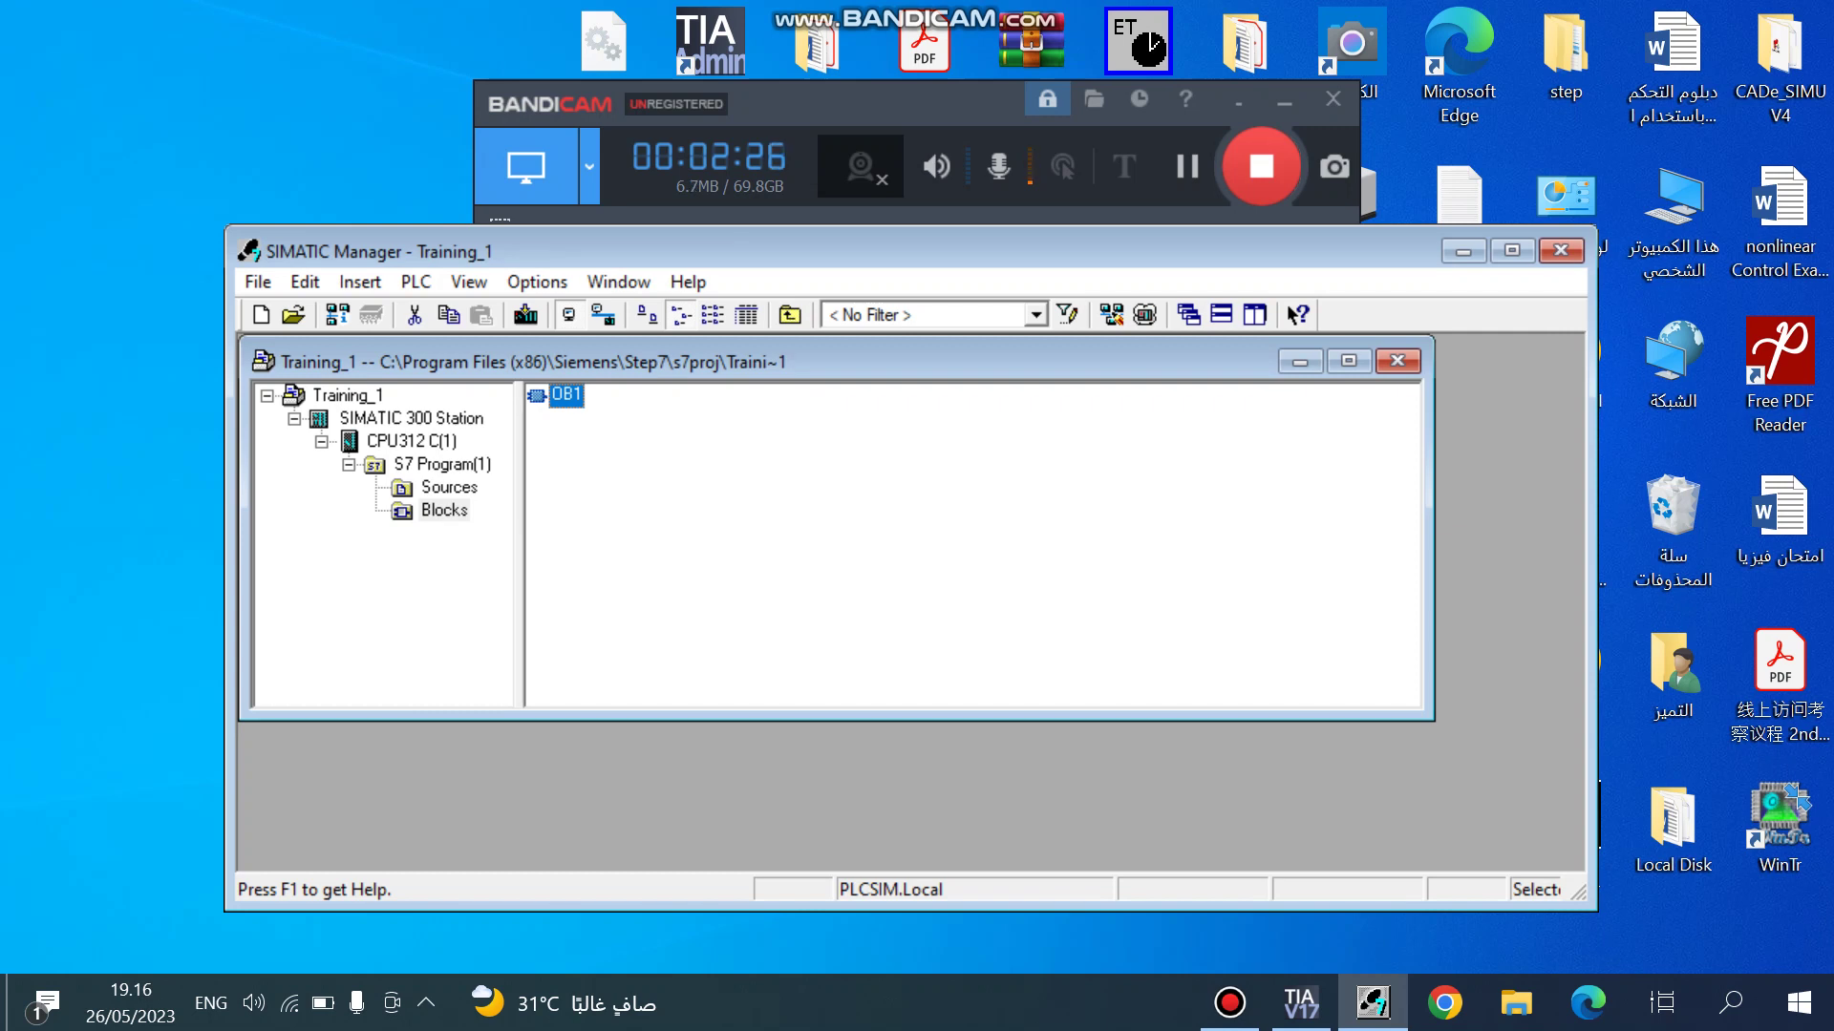
Open OB1 and insert a normally open contact, a normally closed contact and an output coil in Network 1.
key("Return")
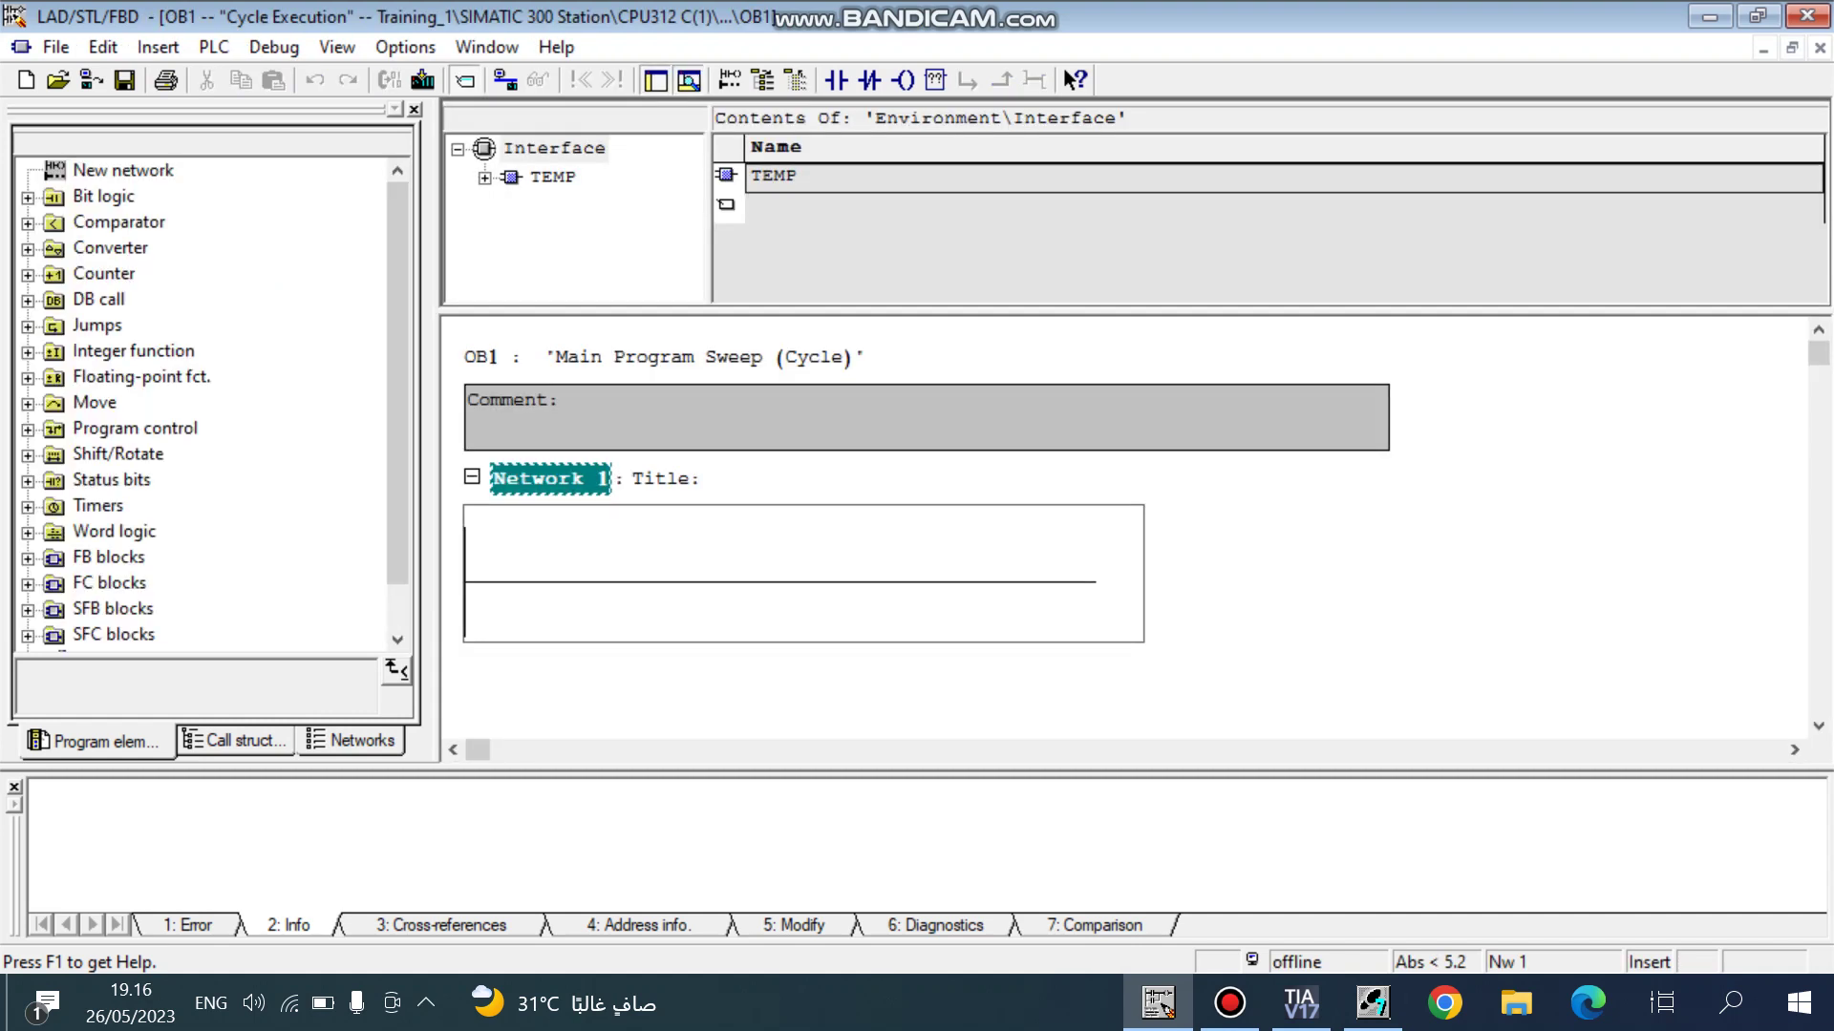
left_click(545, 583)
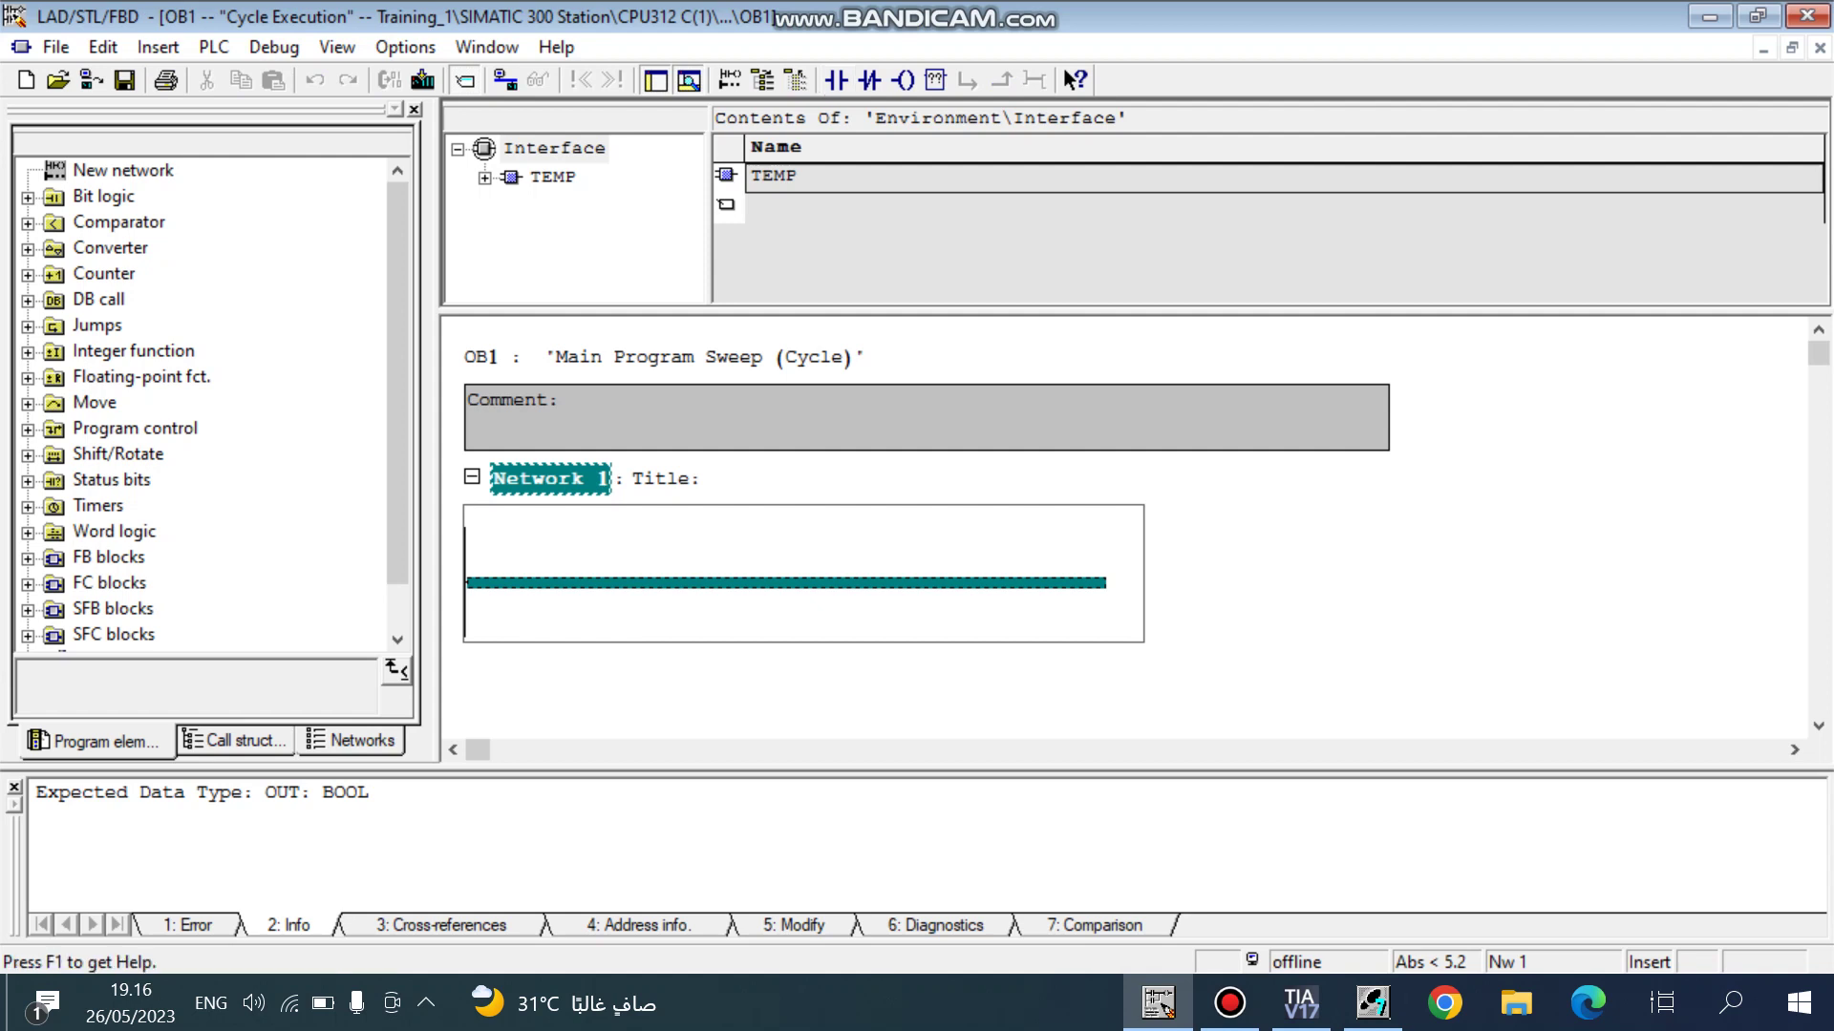
left_click(835, 79)
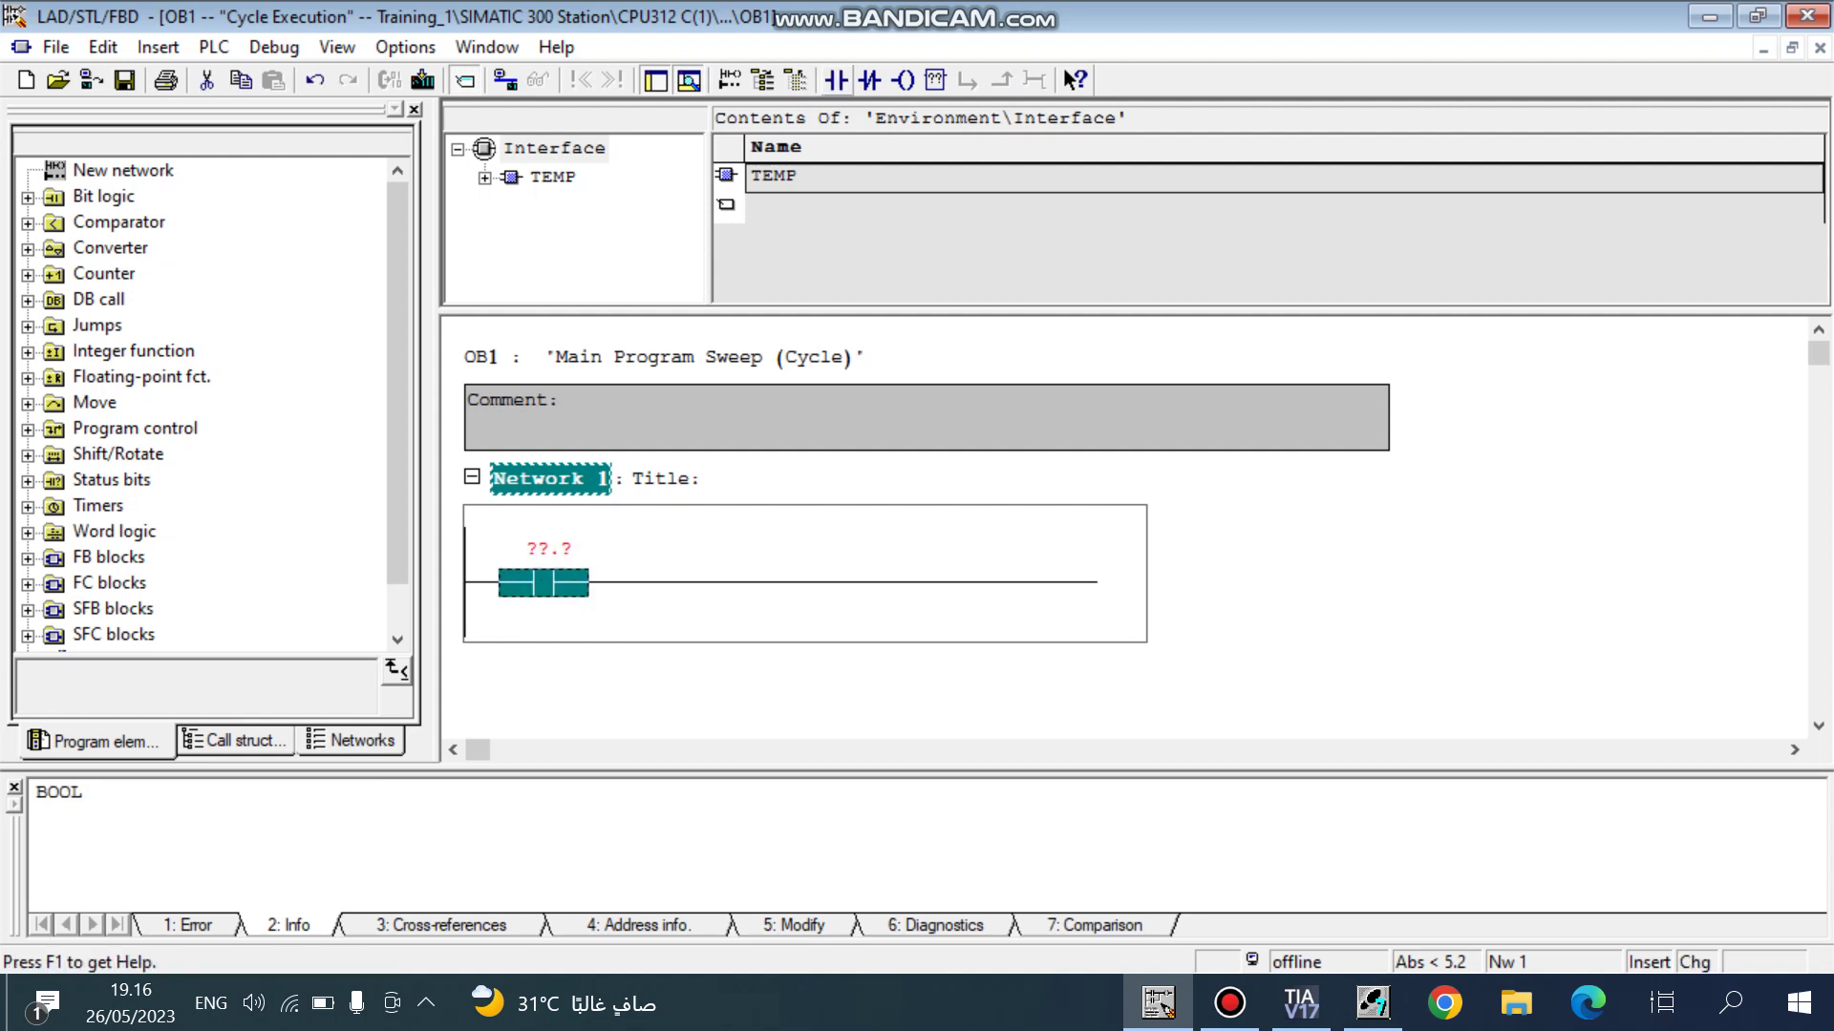
left_click(869, 79)
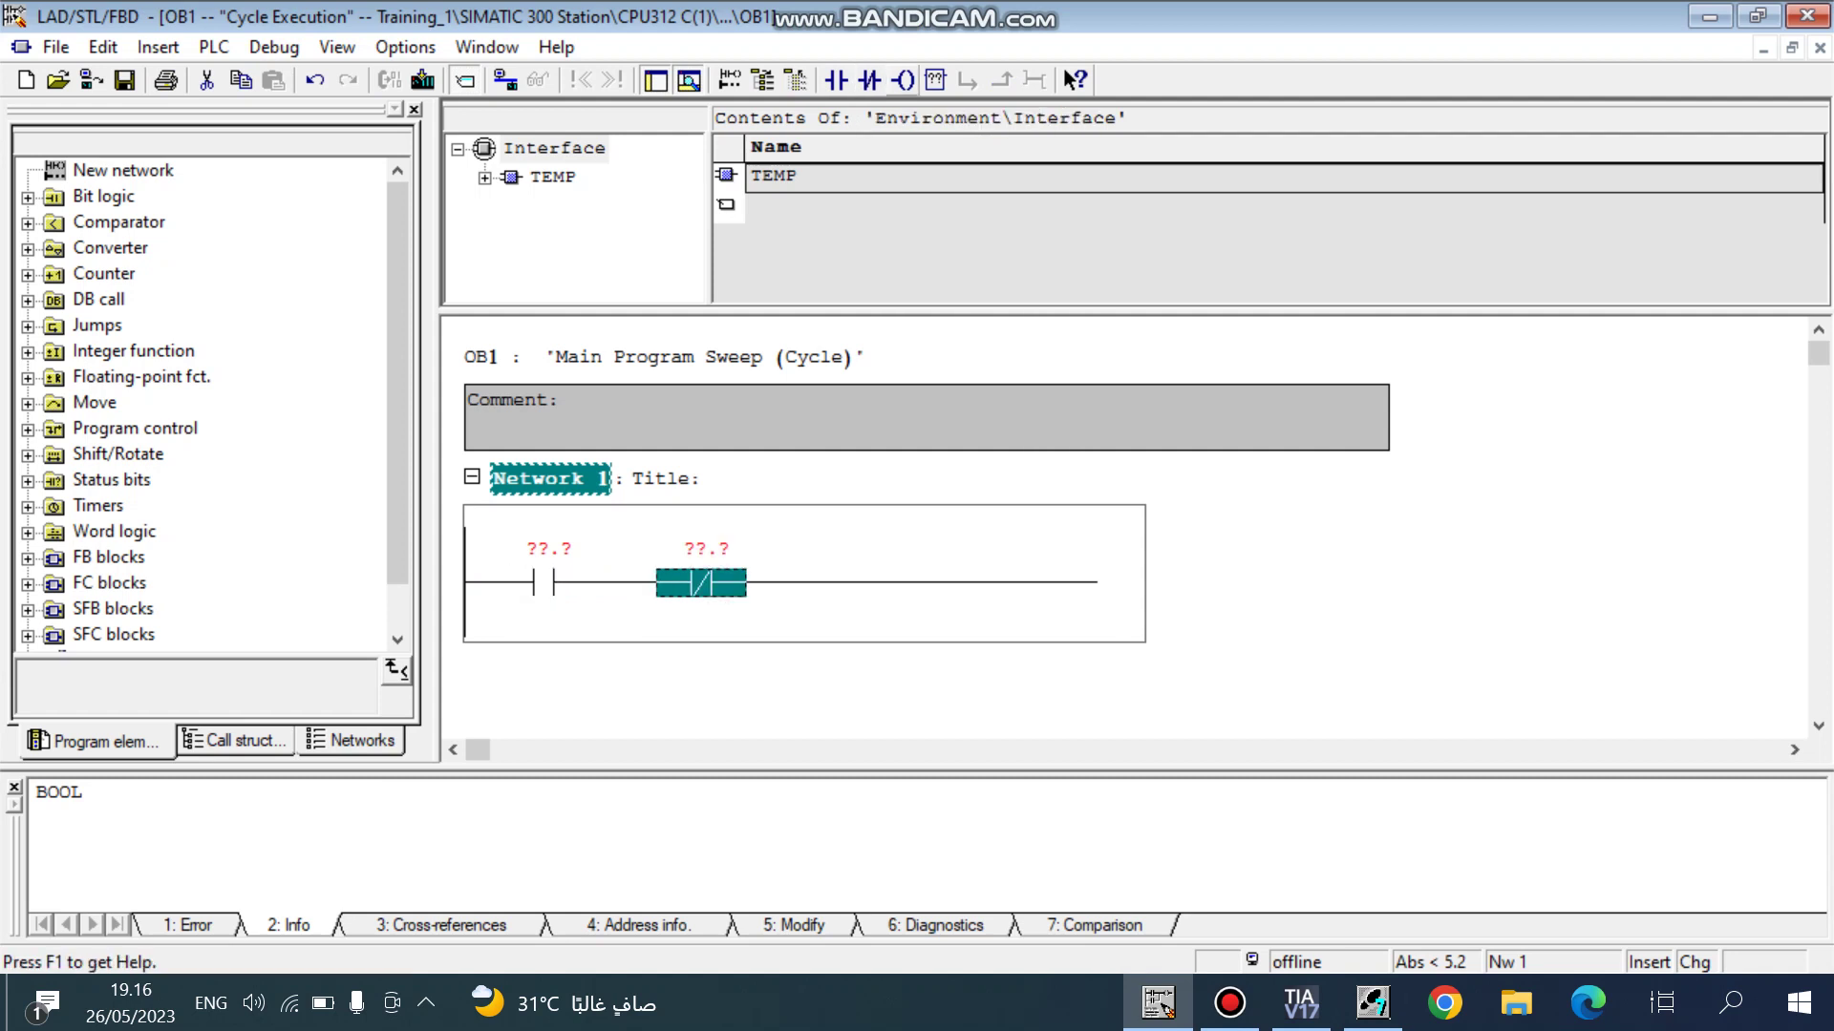
left_click(902, 79)
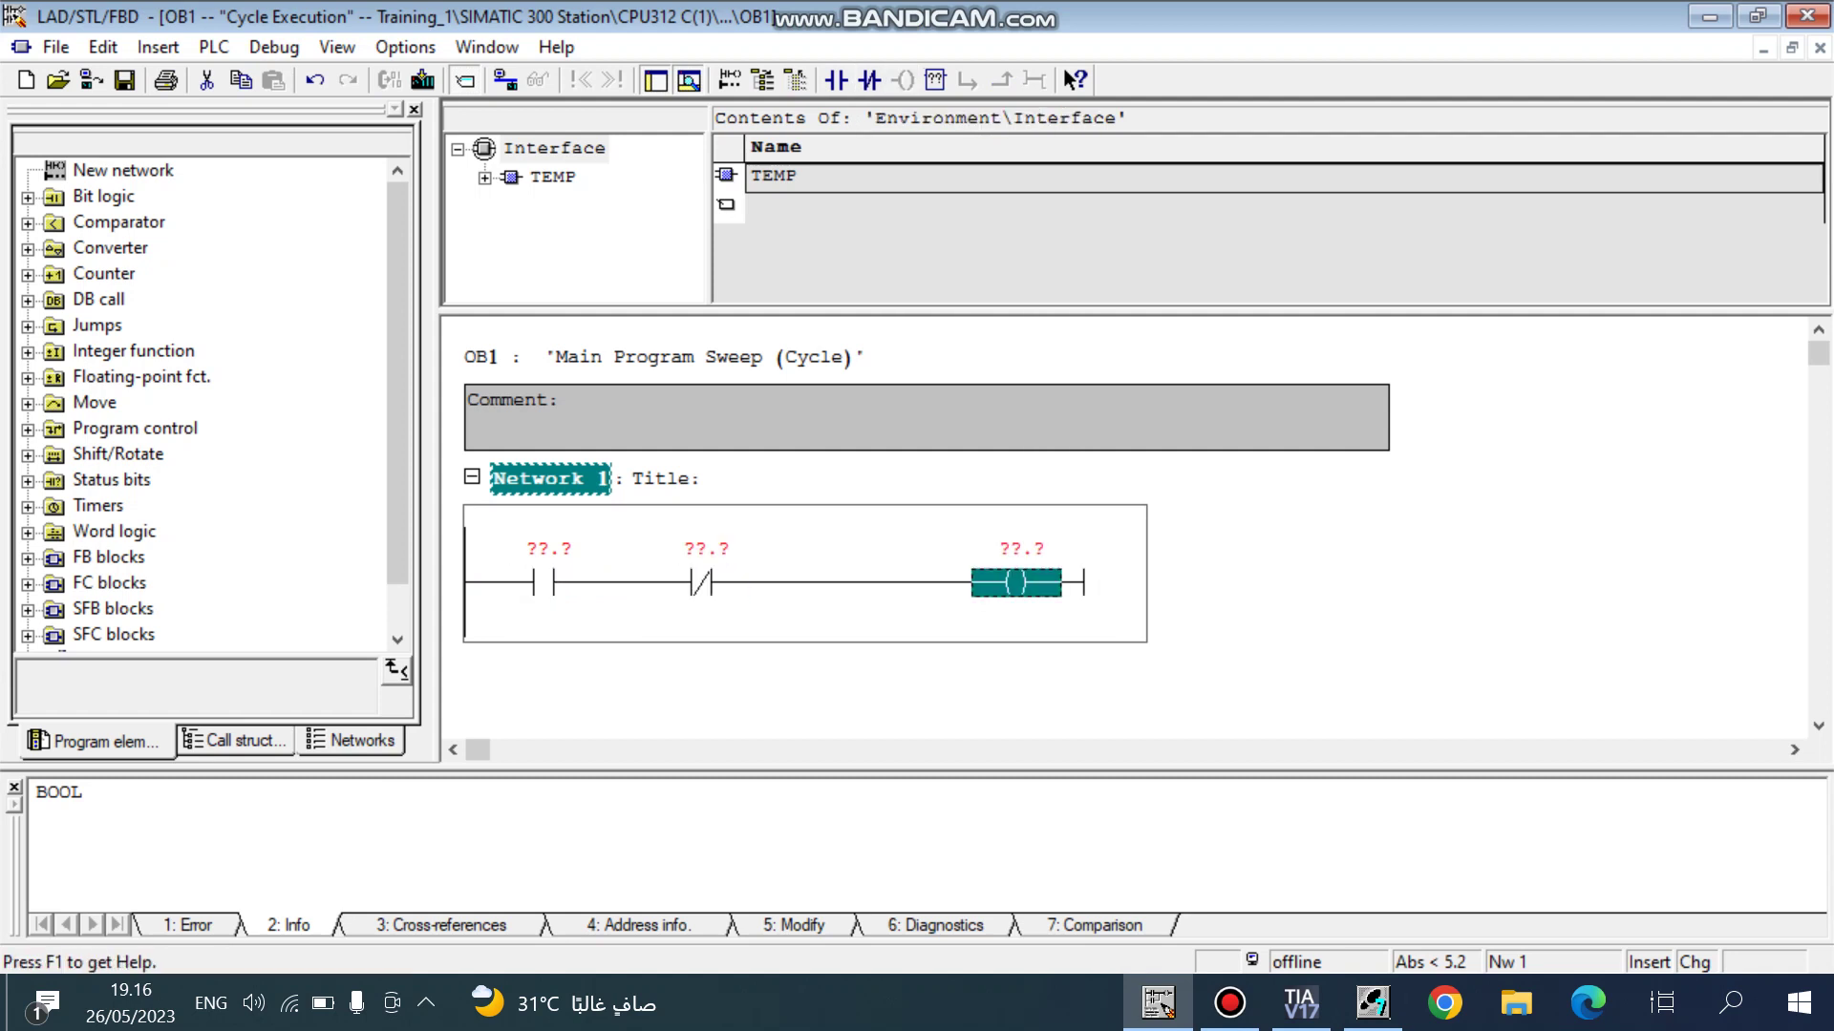
Try to assign address I0.0 to the normally open contact in Network 1.
left_click(549, 549)
type("i")
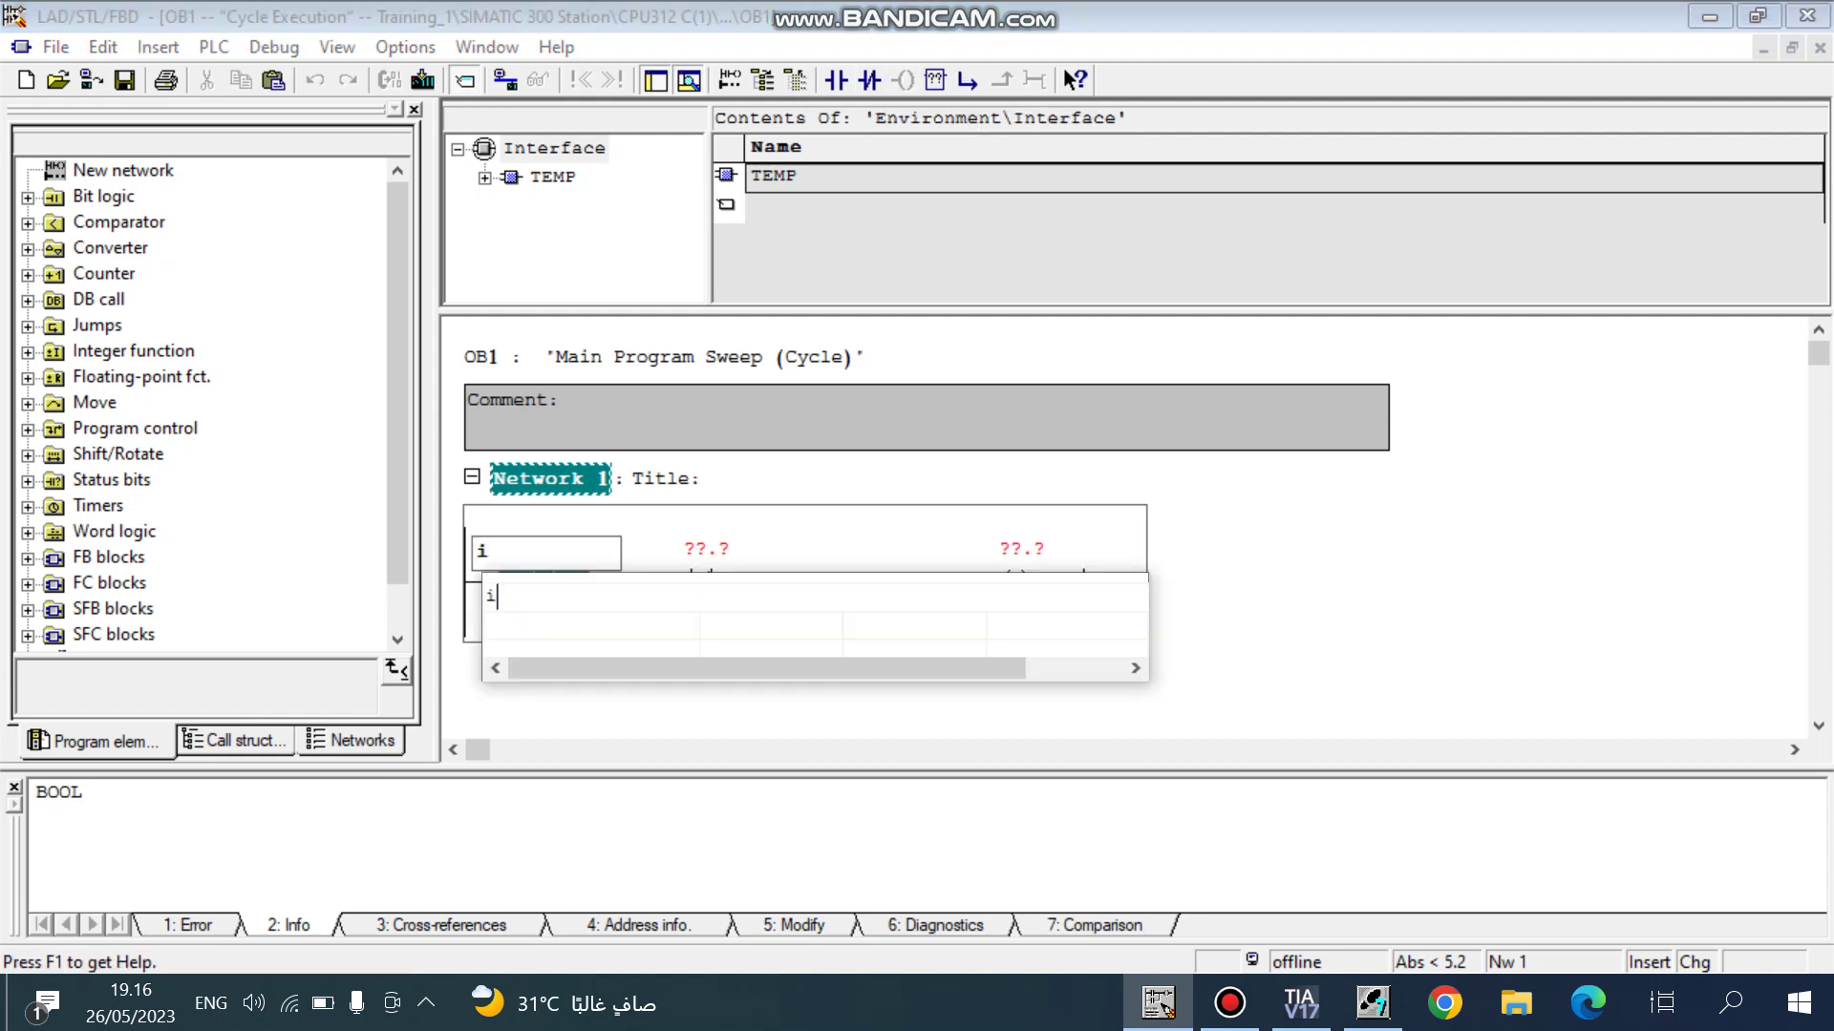
type("0.0")
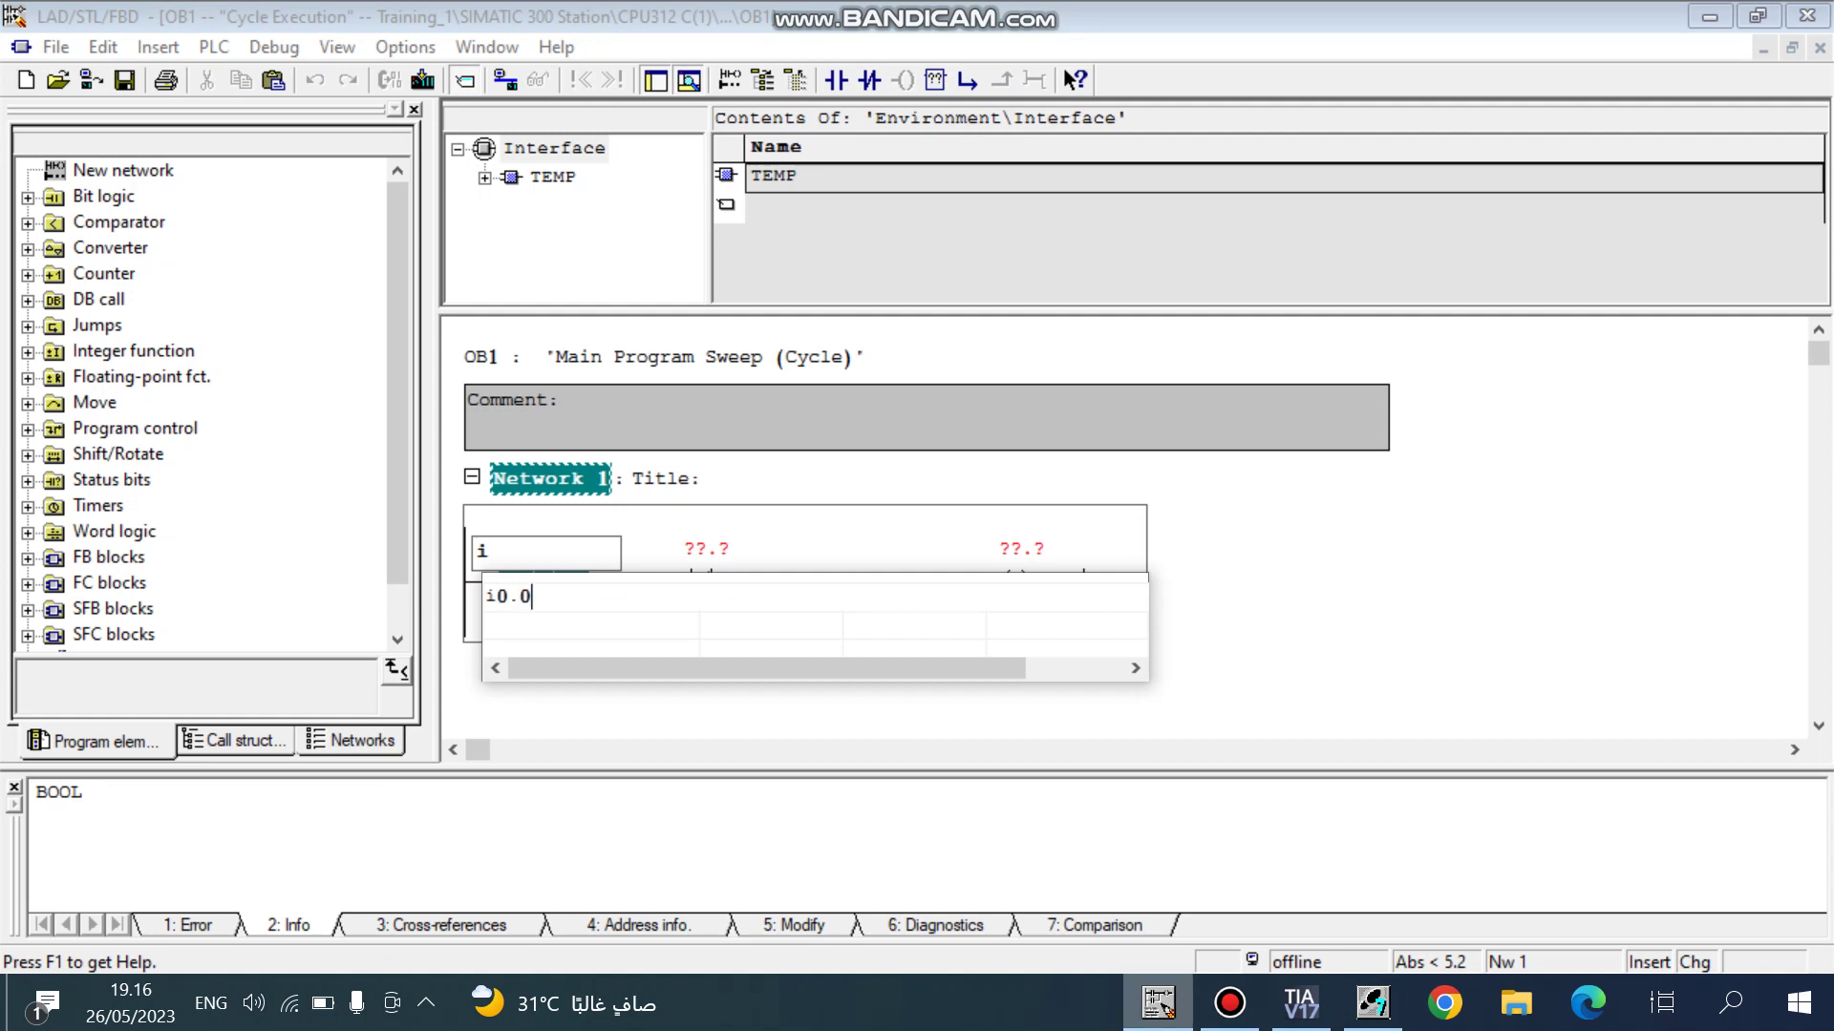
left_click(1372, 1003)
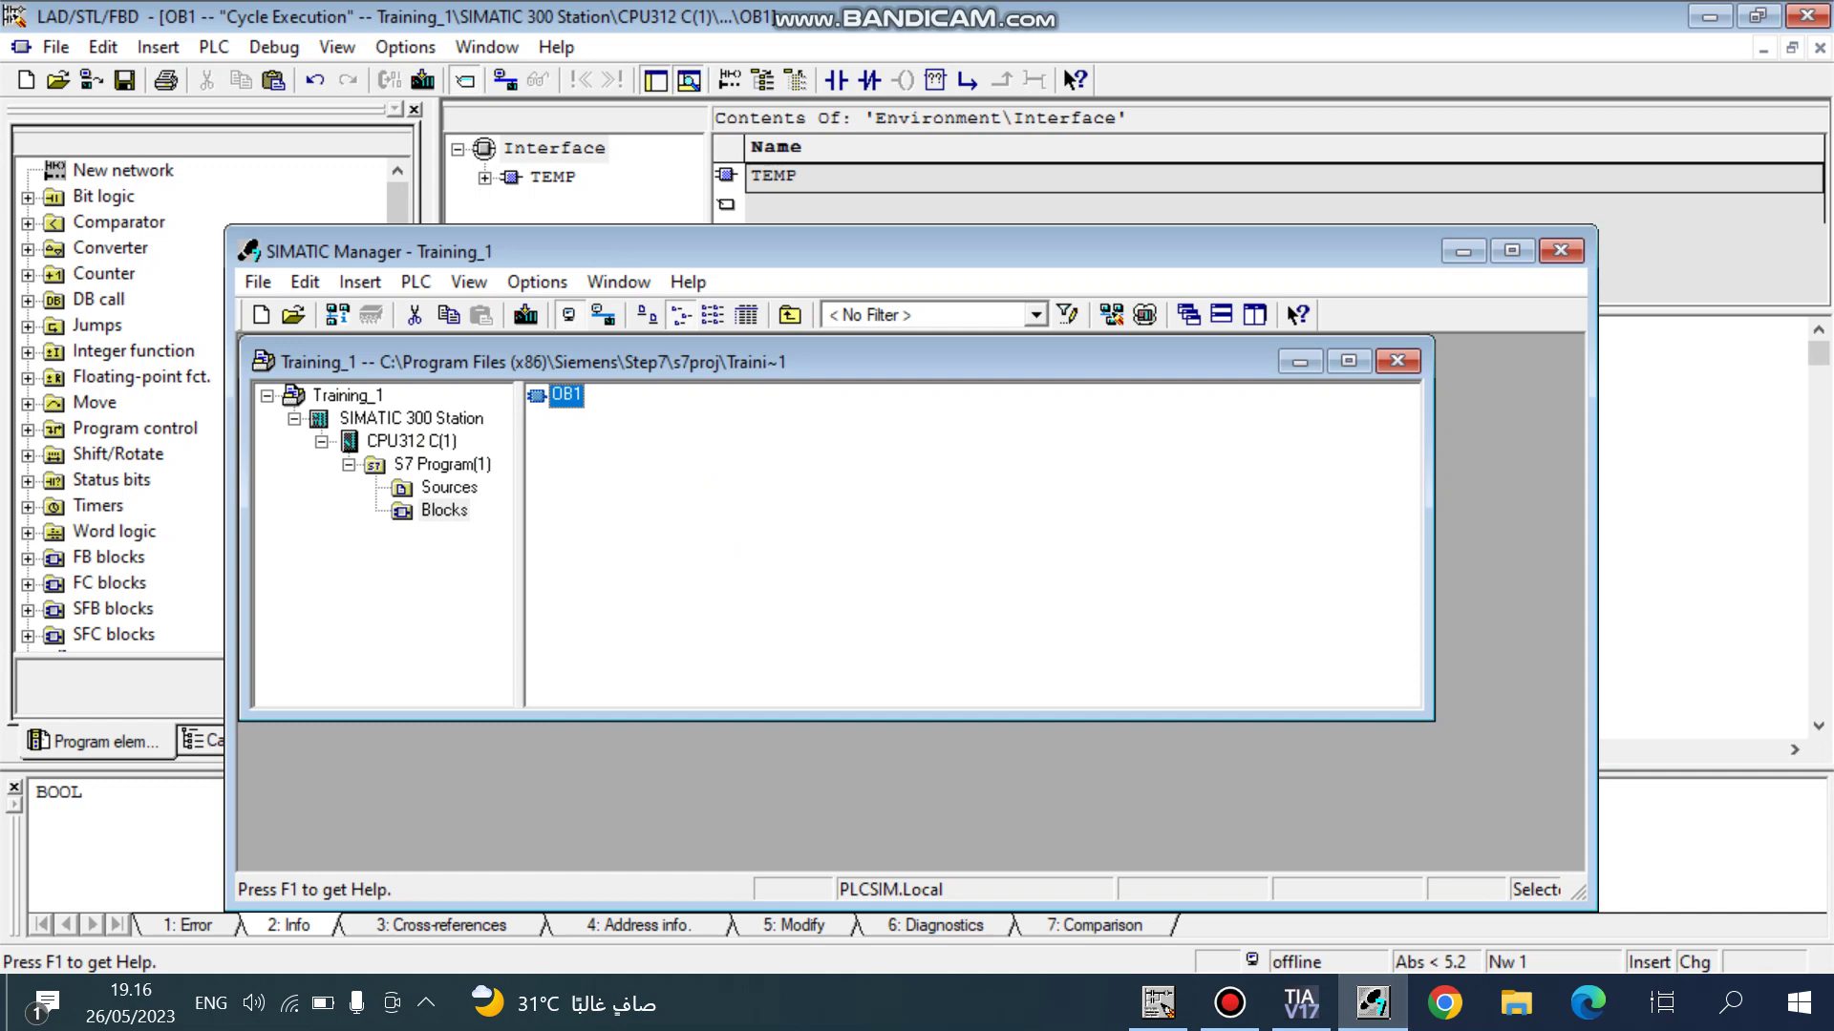
left_click(1462, 250)
left_click(1301, 1003)
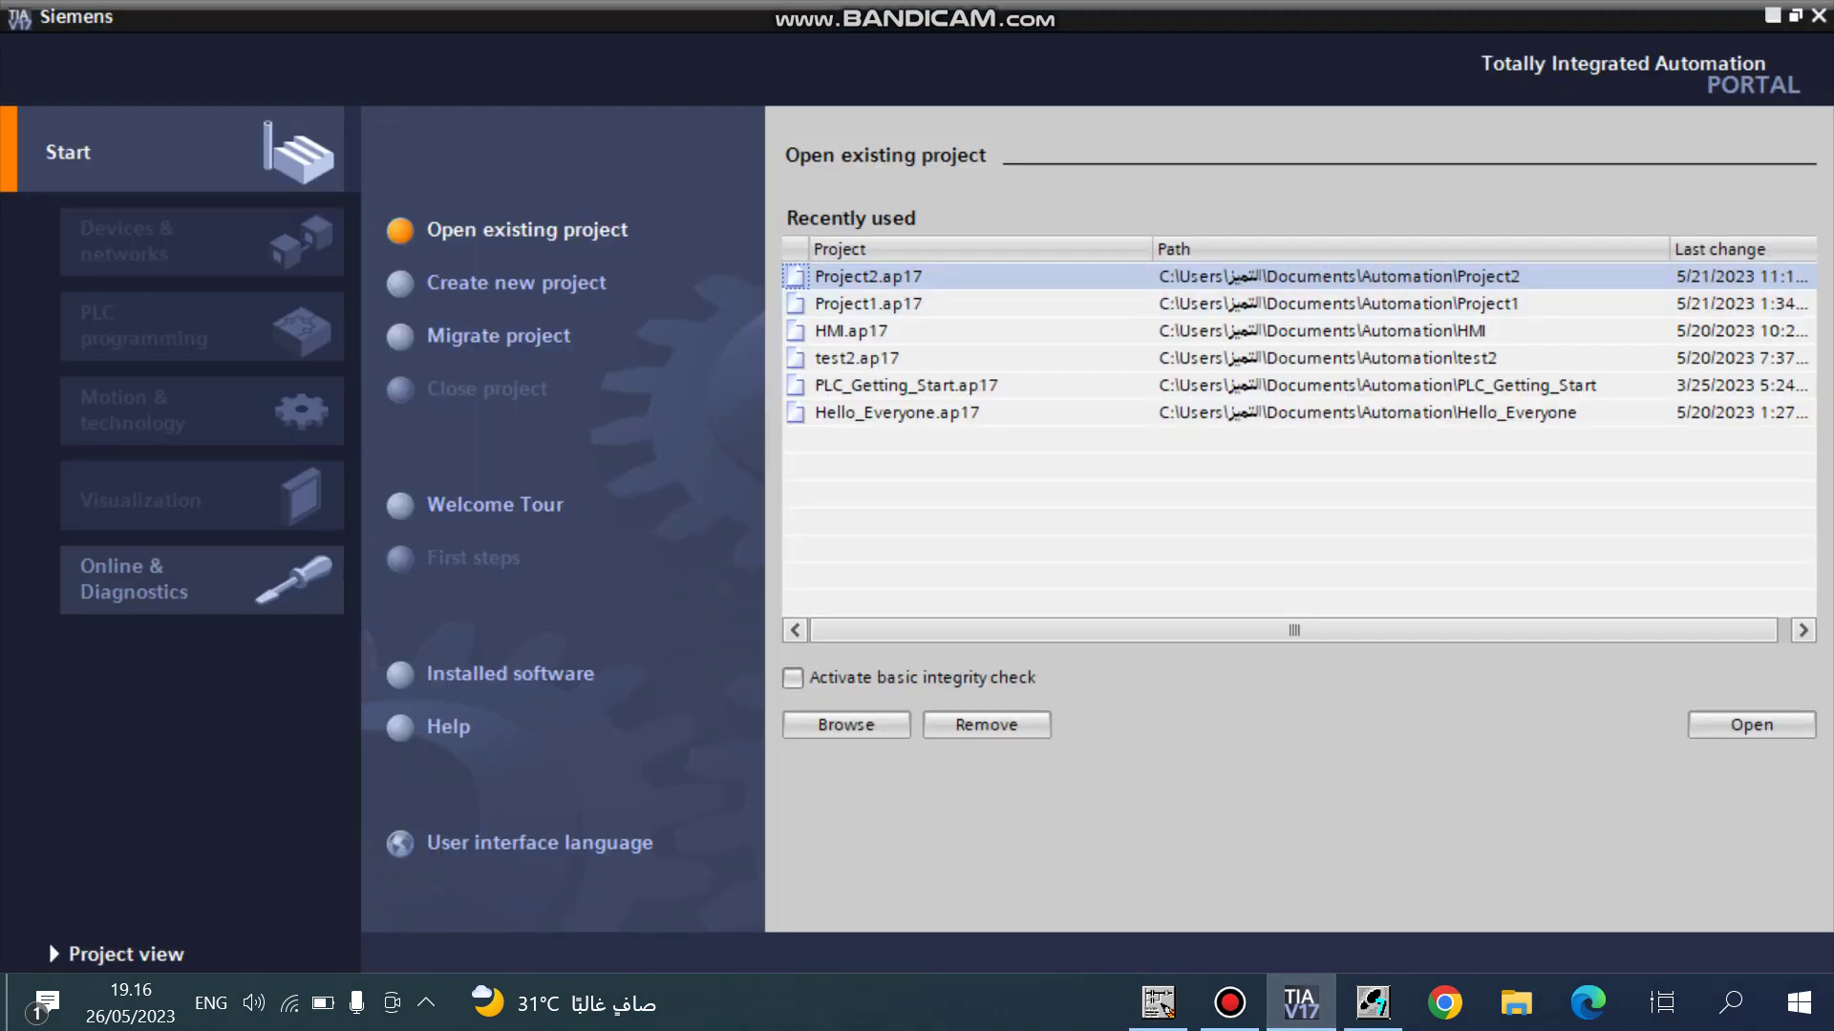
left_click(1772, 17)
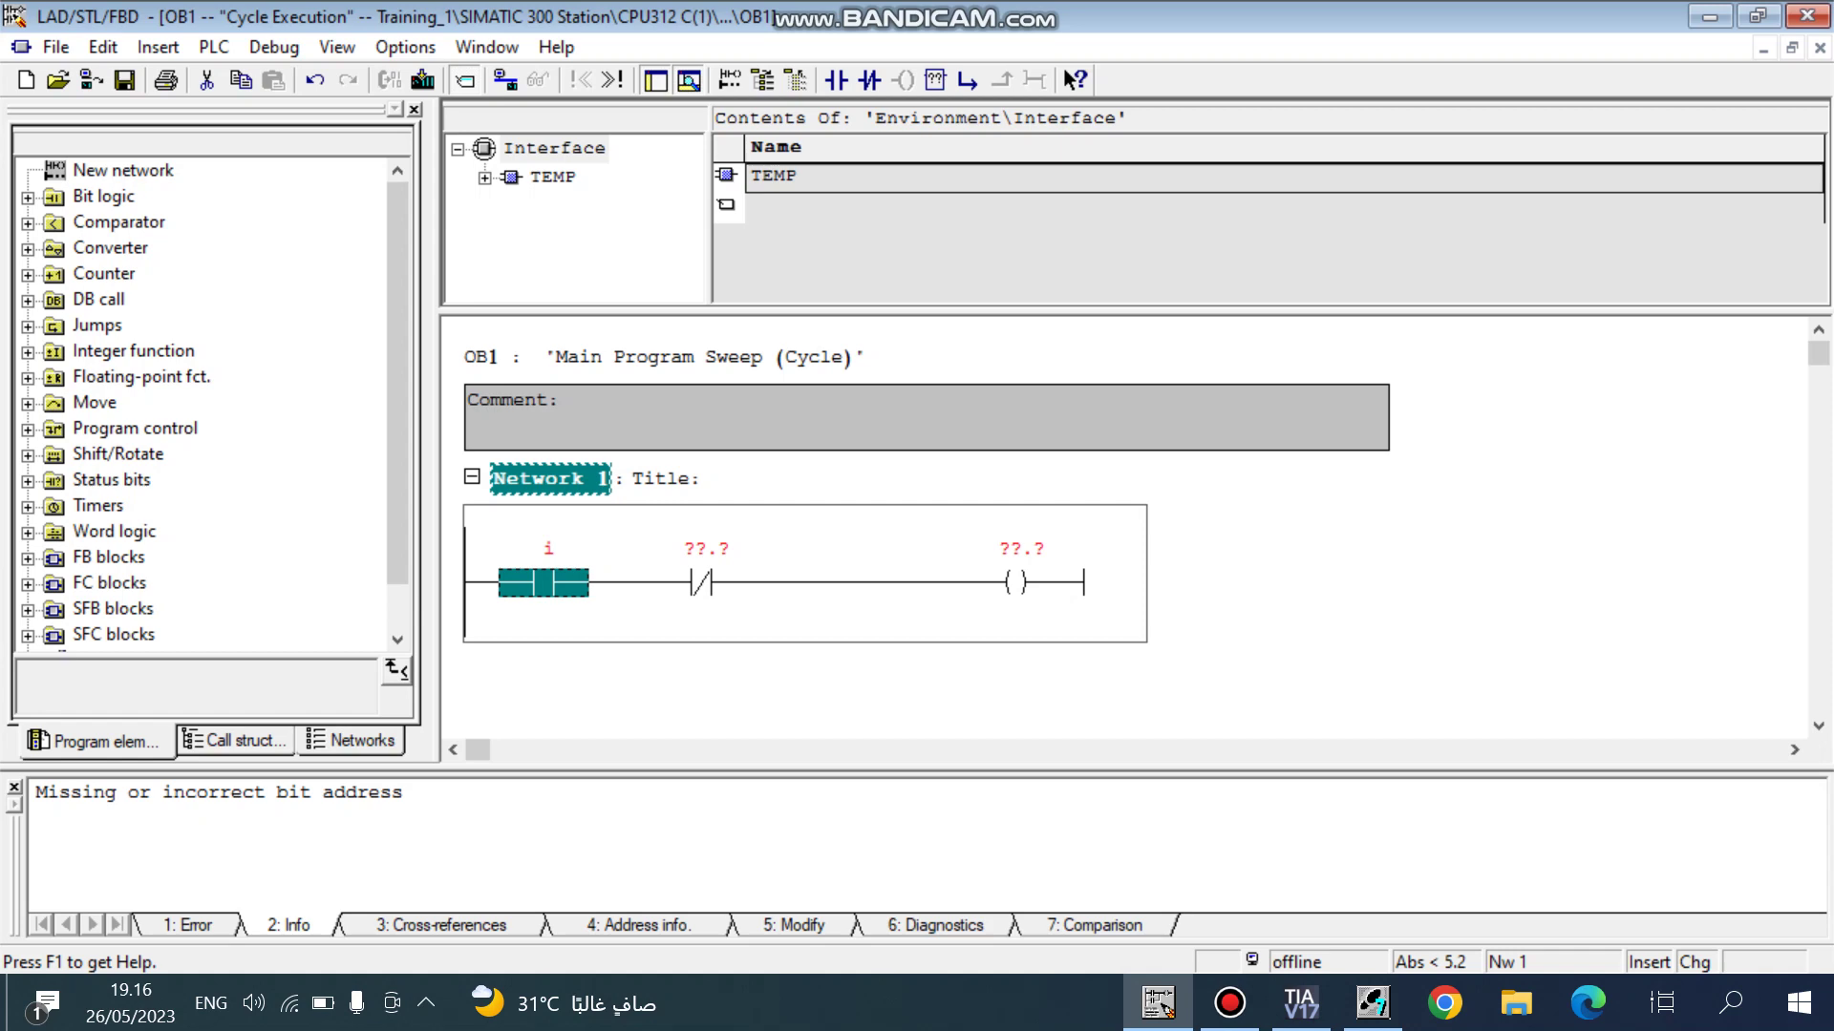
left_click(1229, 1002)
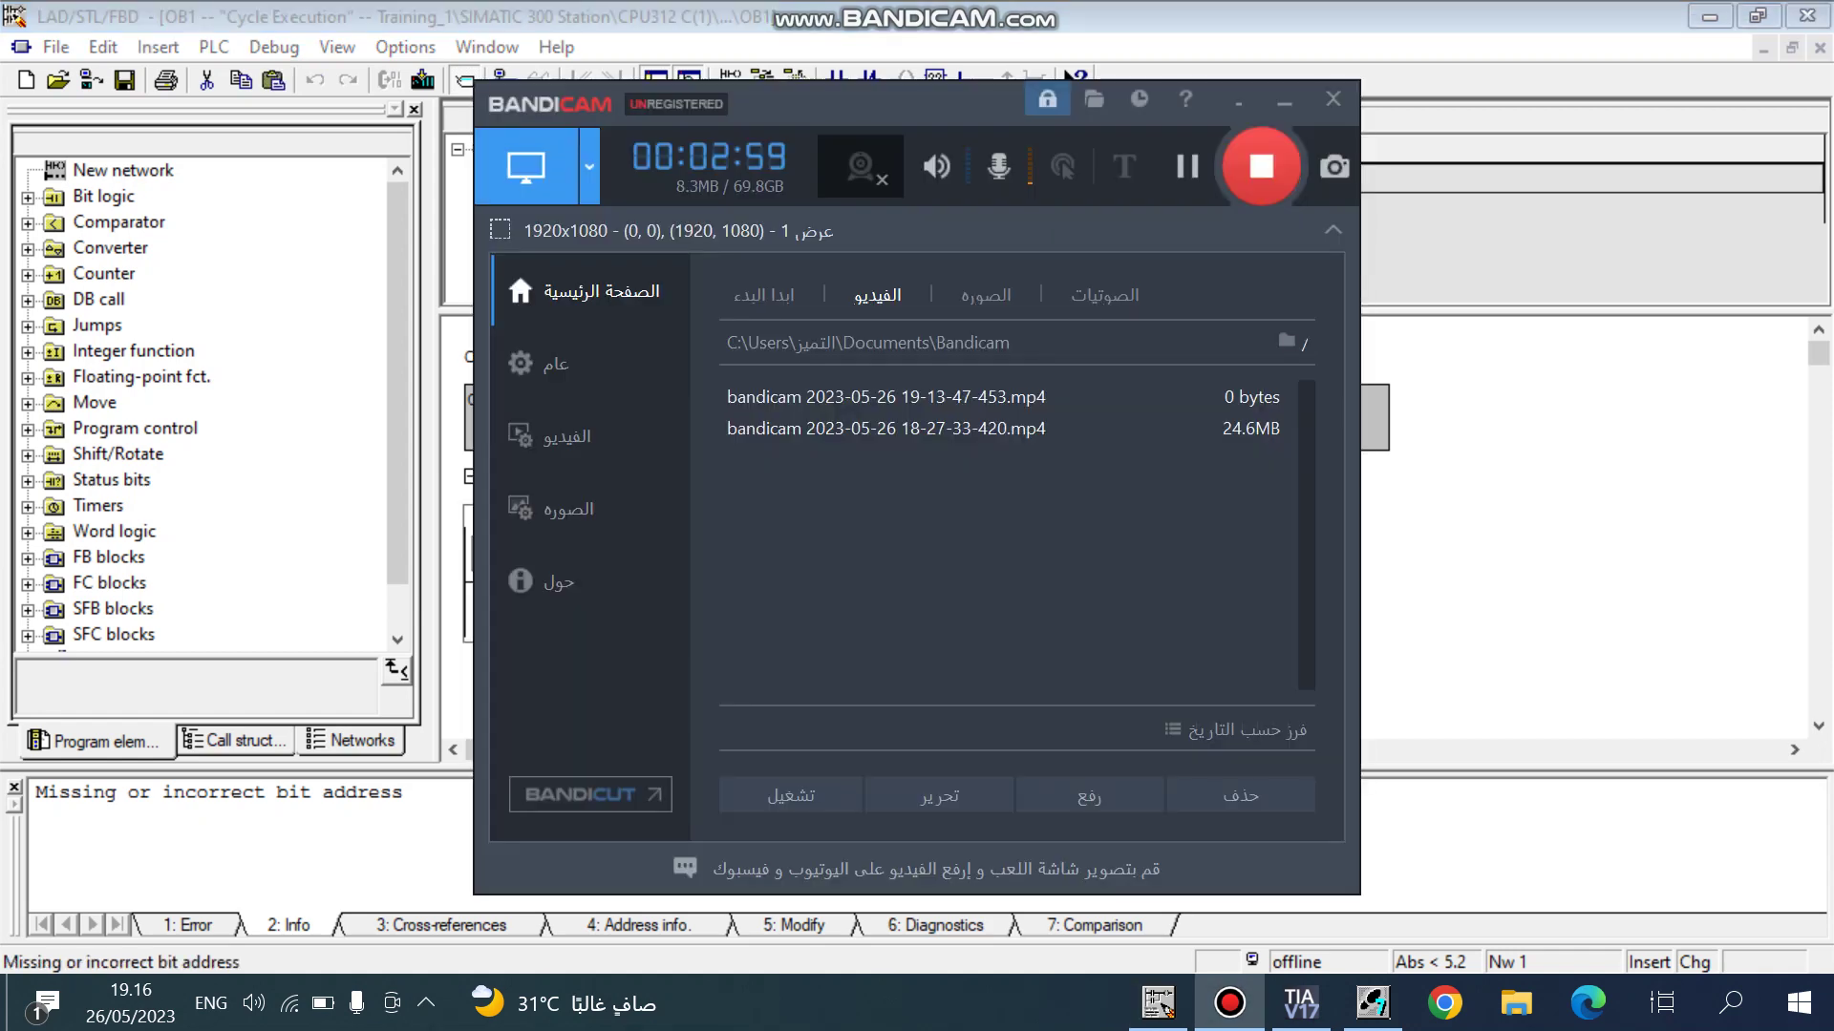
left_click(1547, 573)
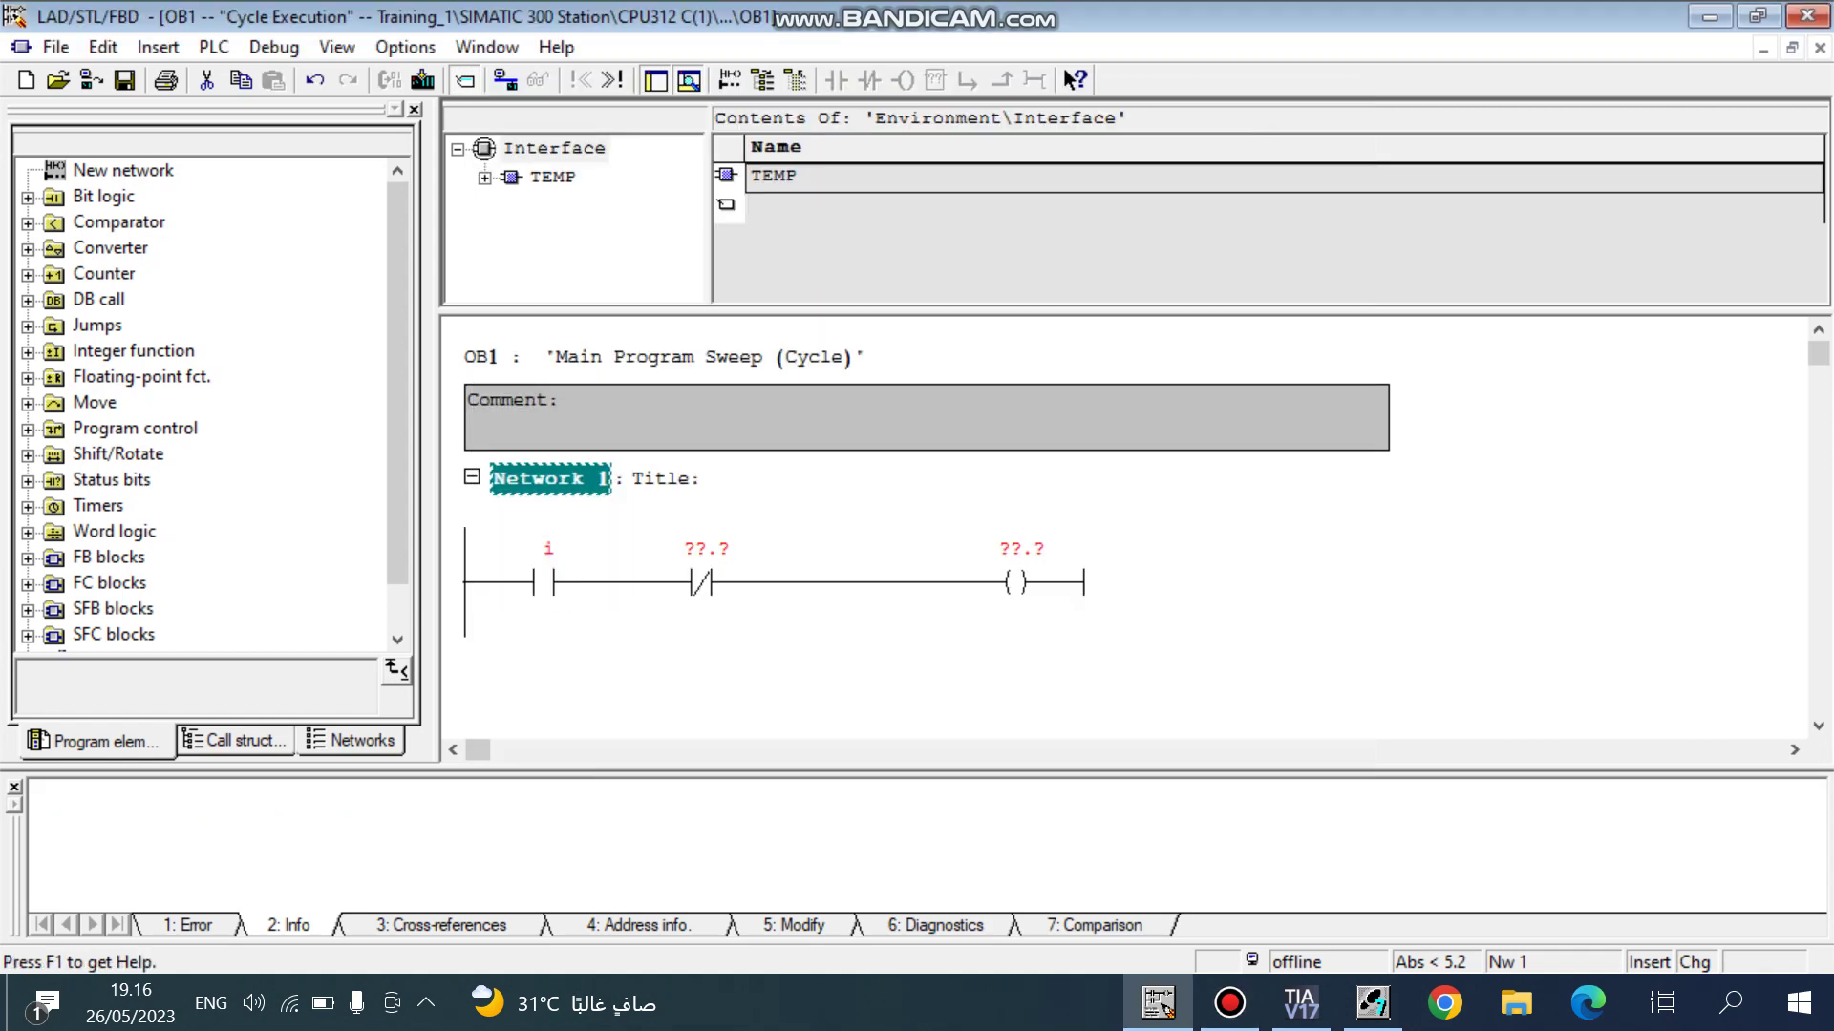
Set the address of the normally open contact in Network 1 to I0.0.
left_click(548, 550)
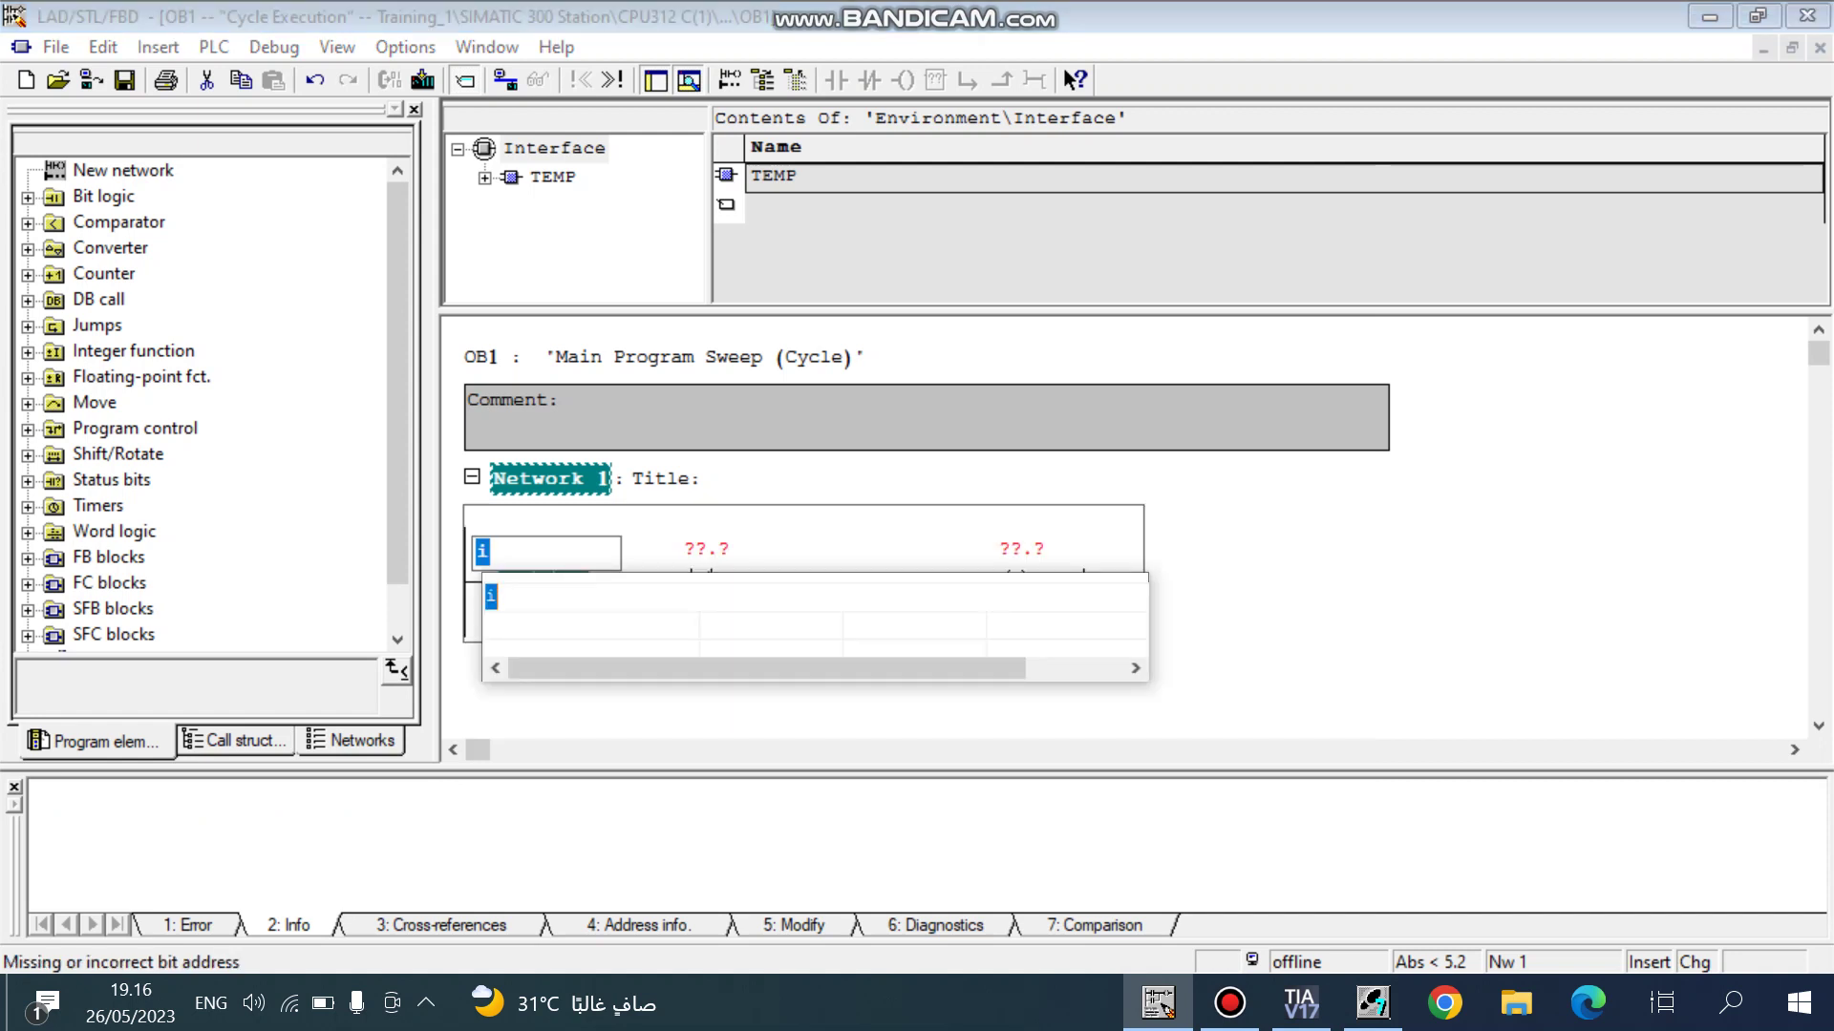
type("i0.0")
key("alt+Tab")
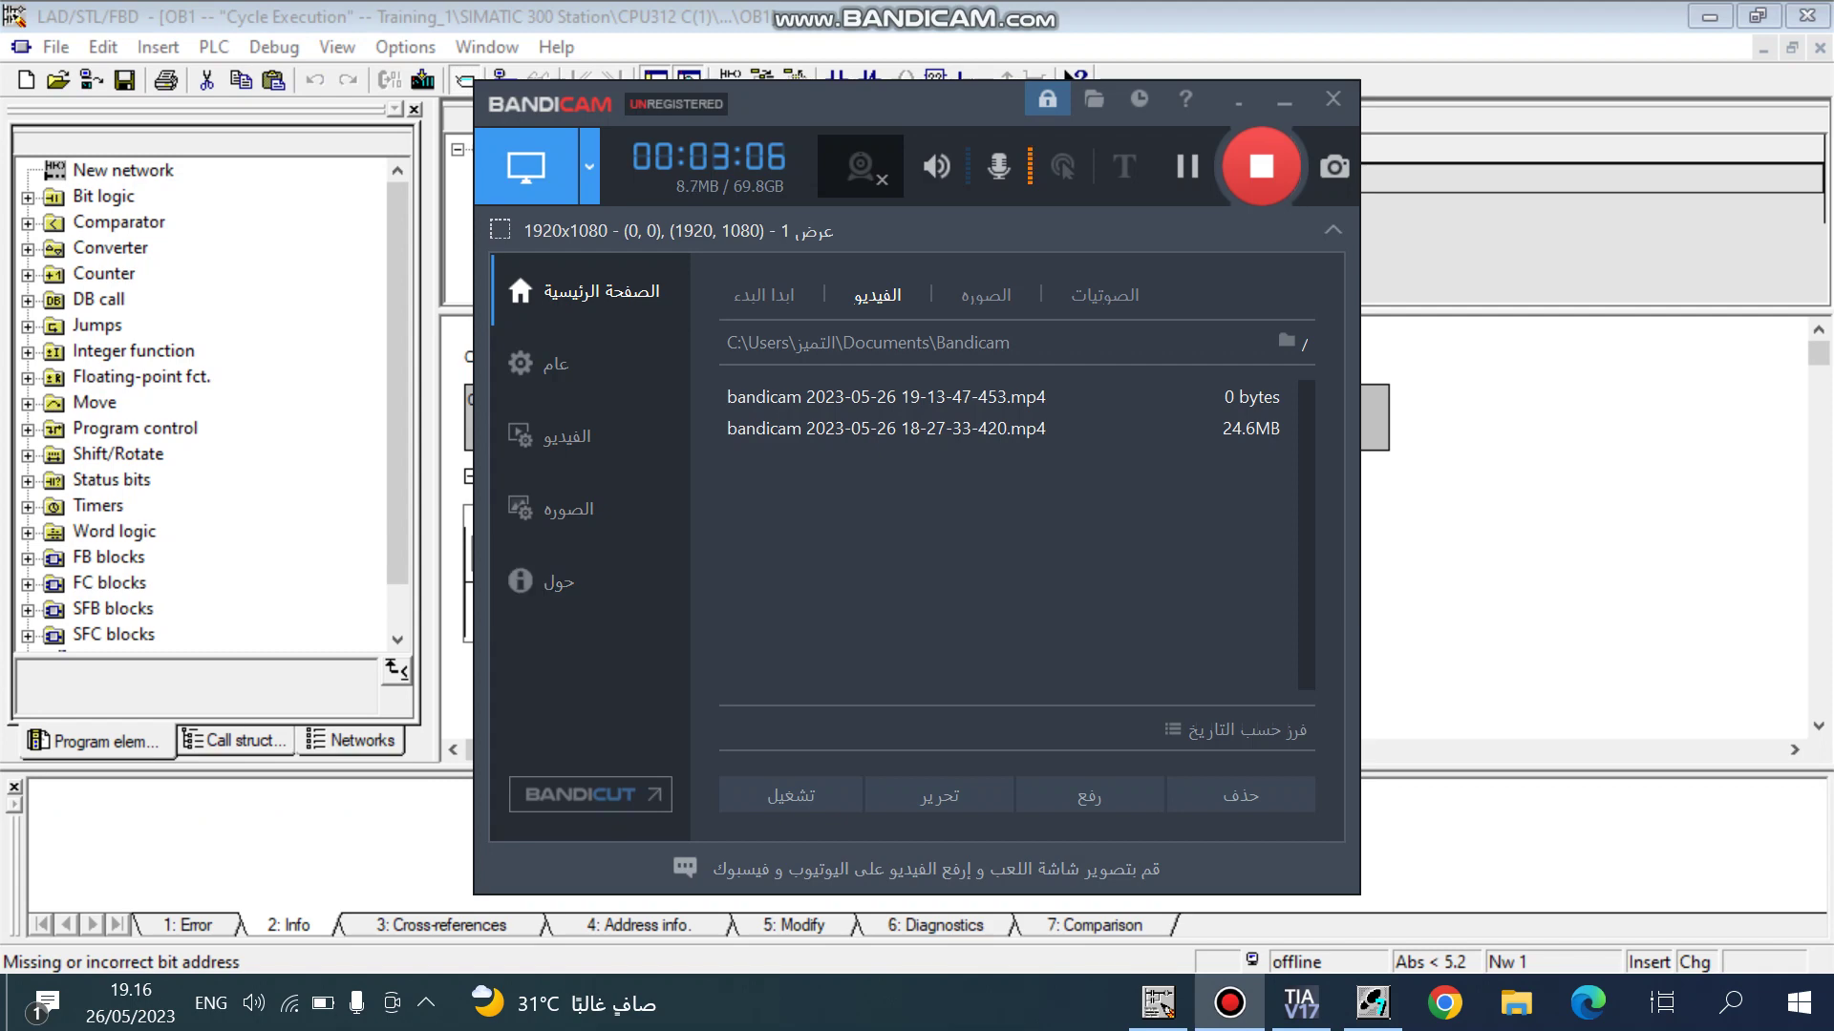
left_click(1285, 100)
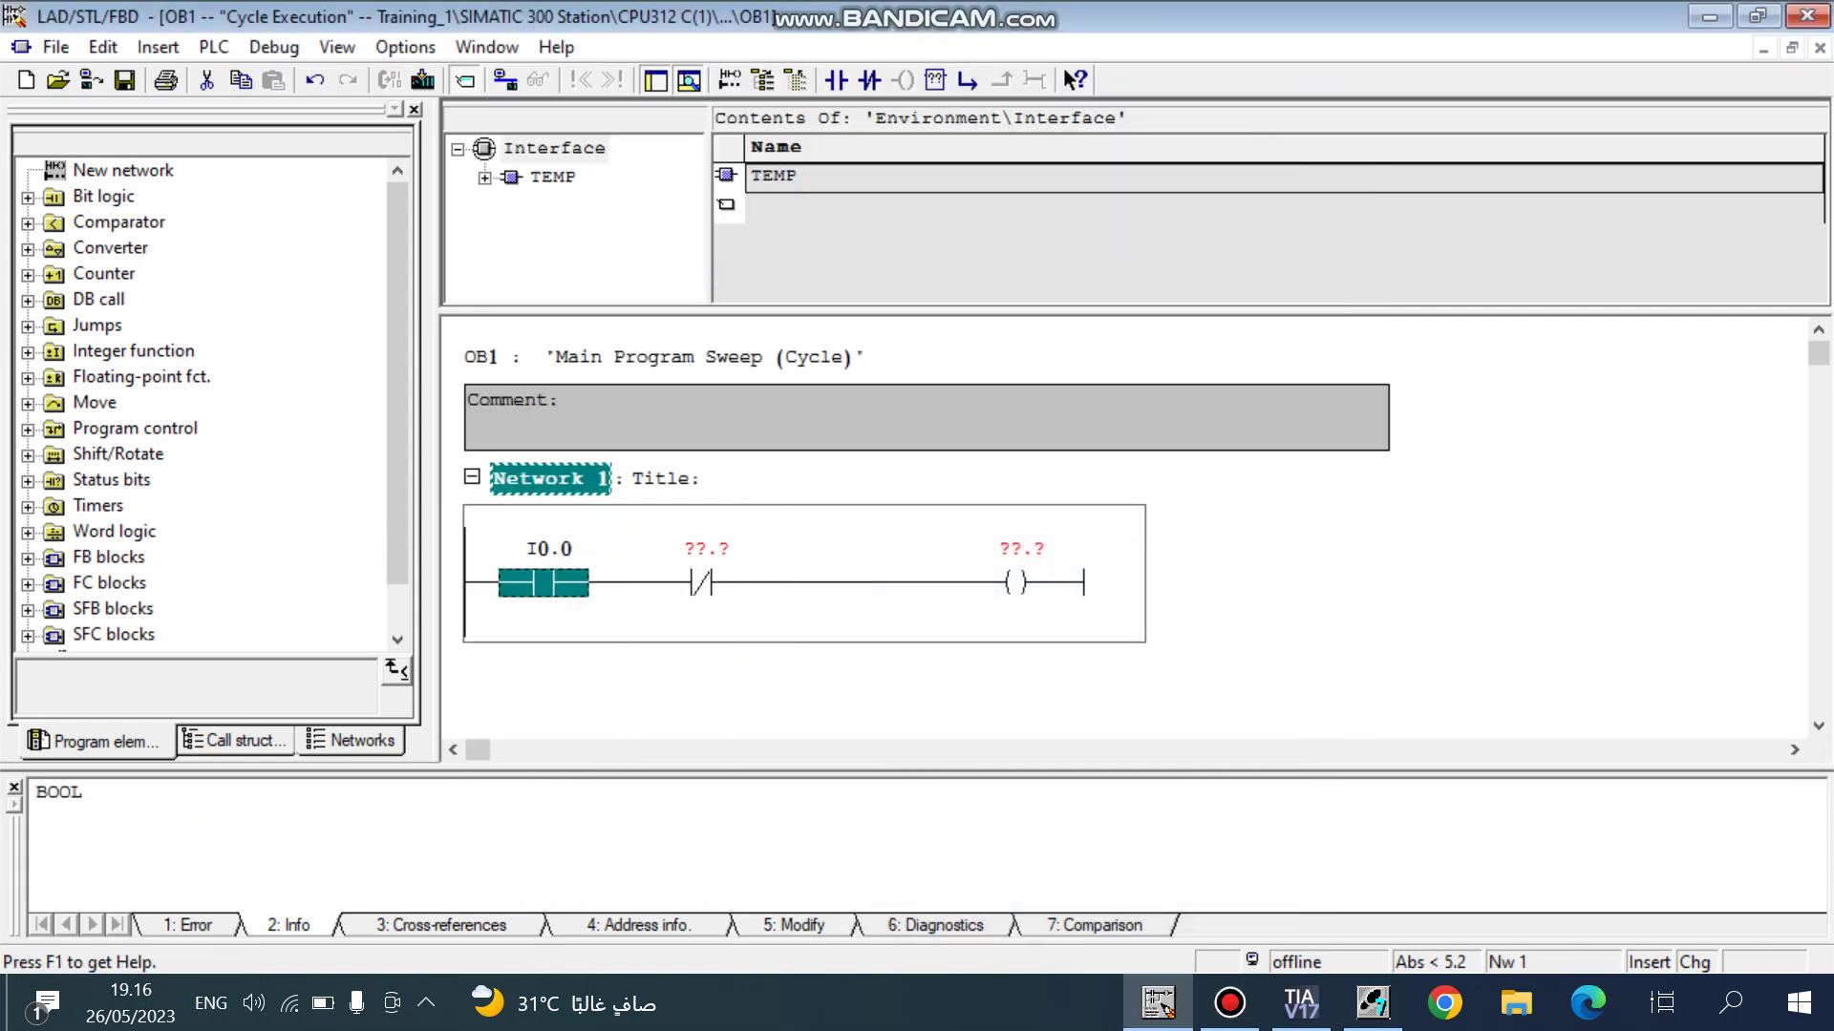
Assign address I0.1 to the normally closed contact in Network 1.
left_click(707, 549)
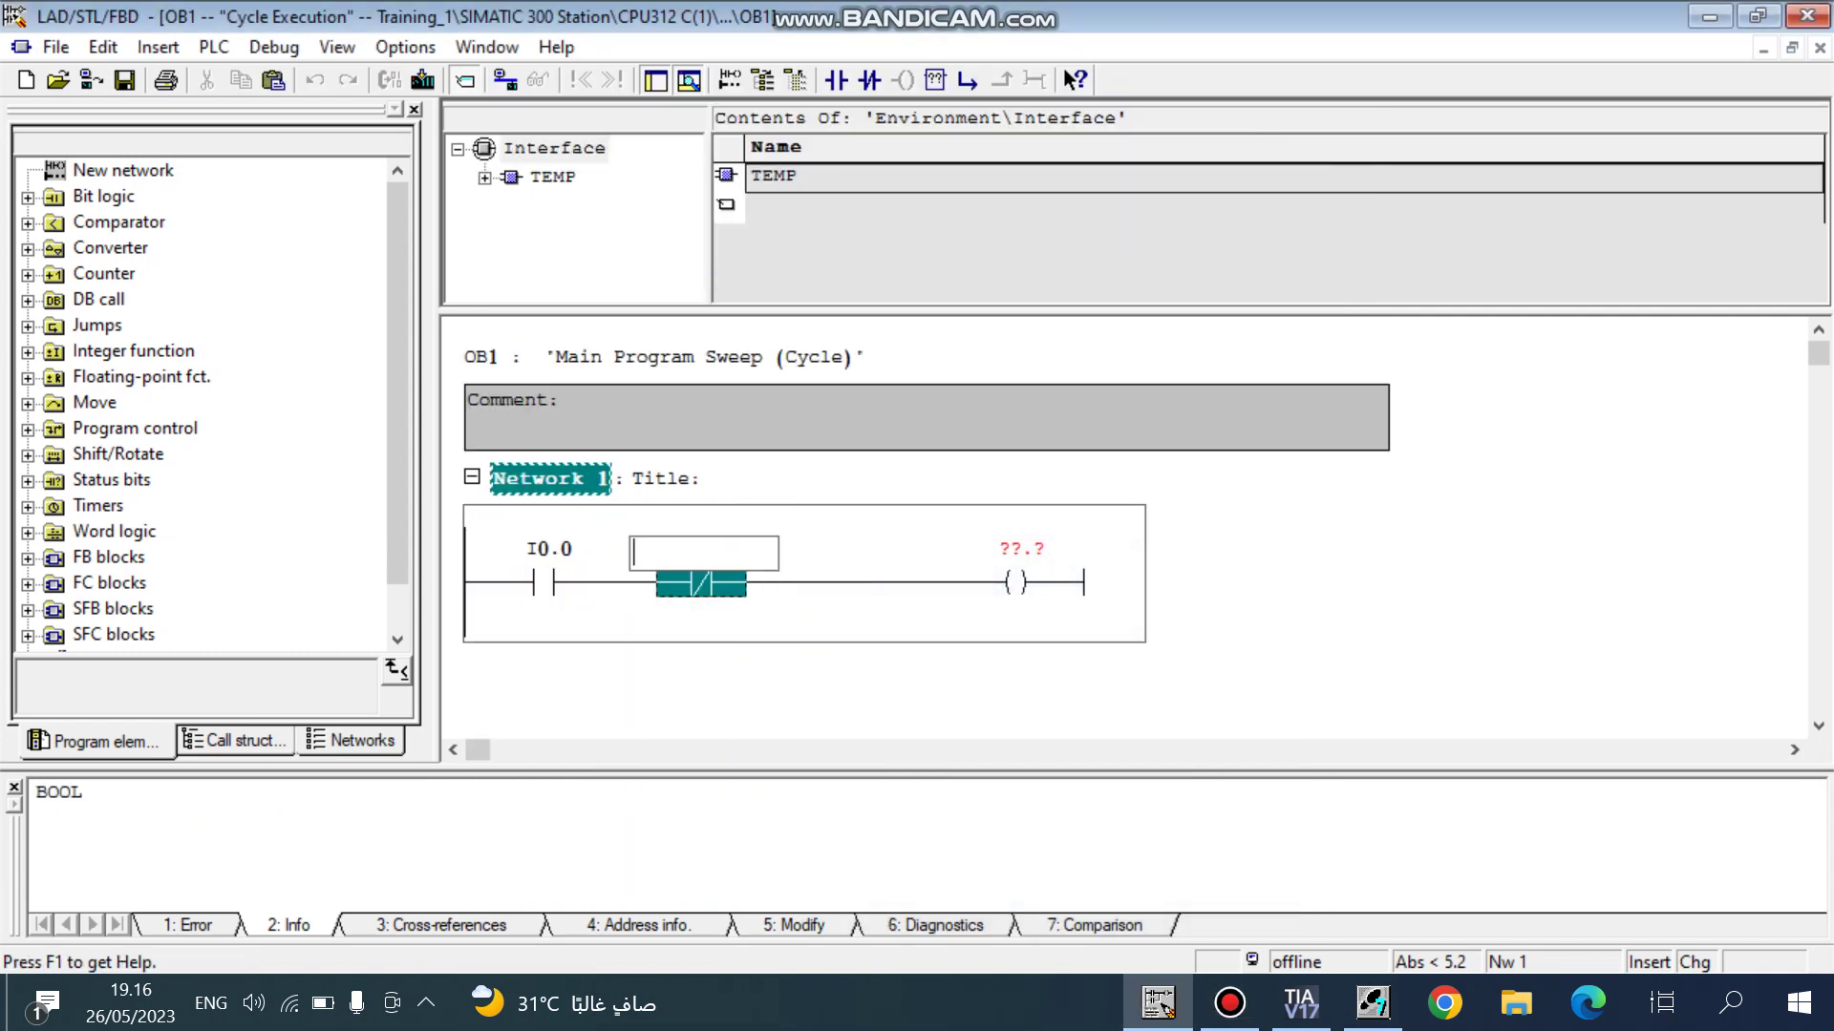
type("1")
key("BackSpace")
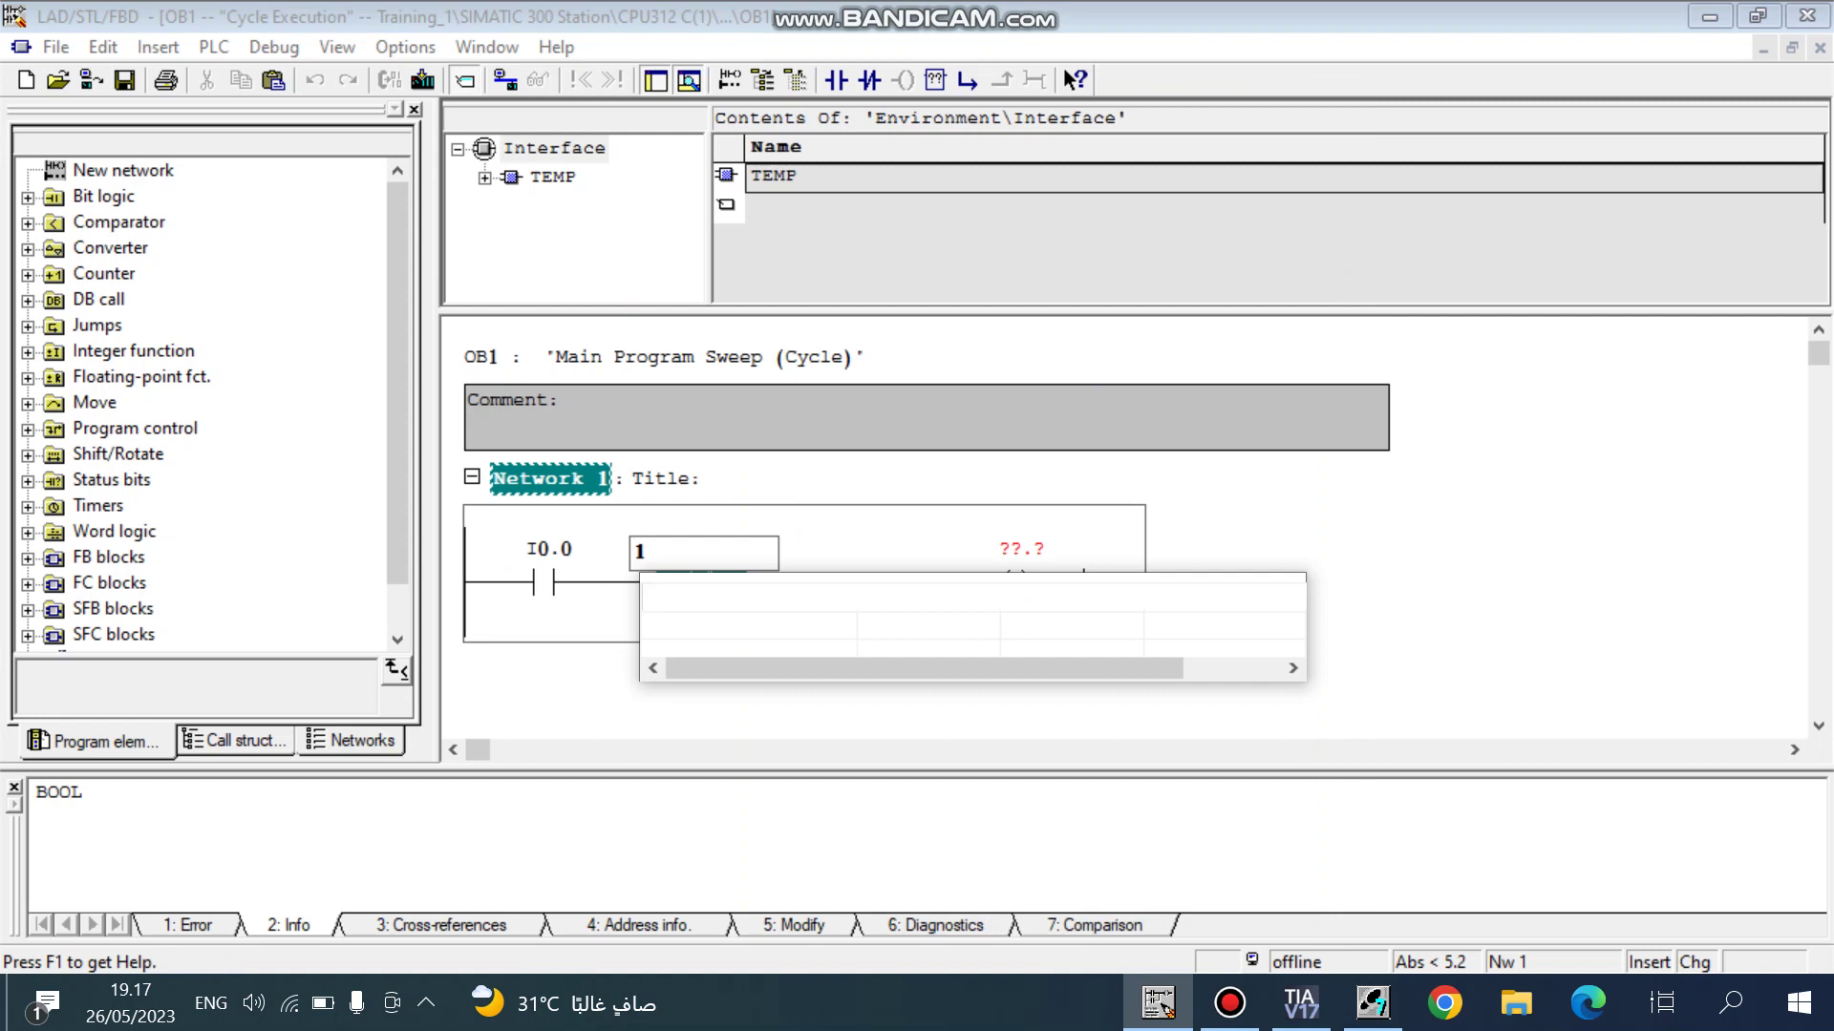
type("i0.1")
key("Return")
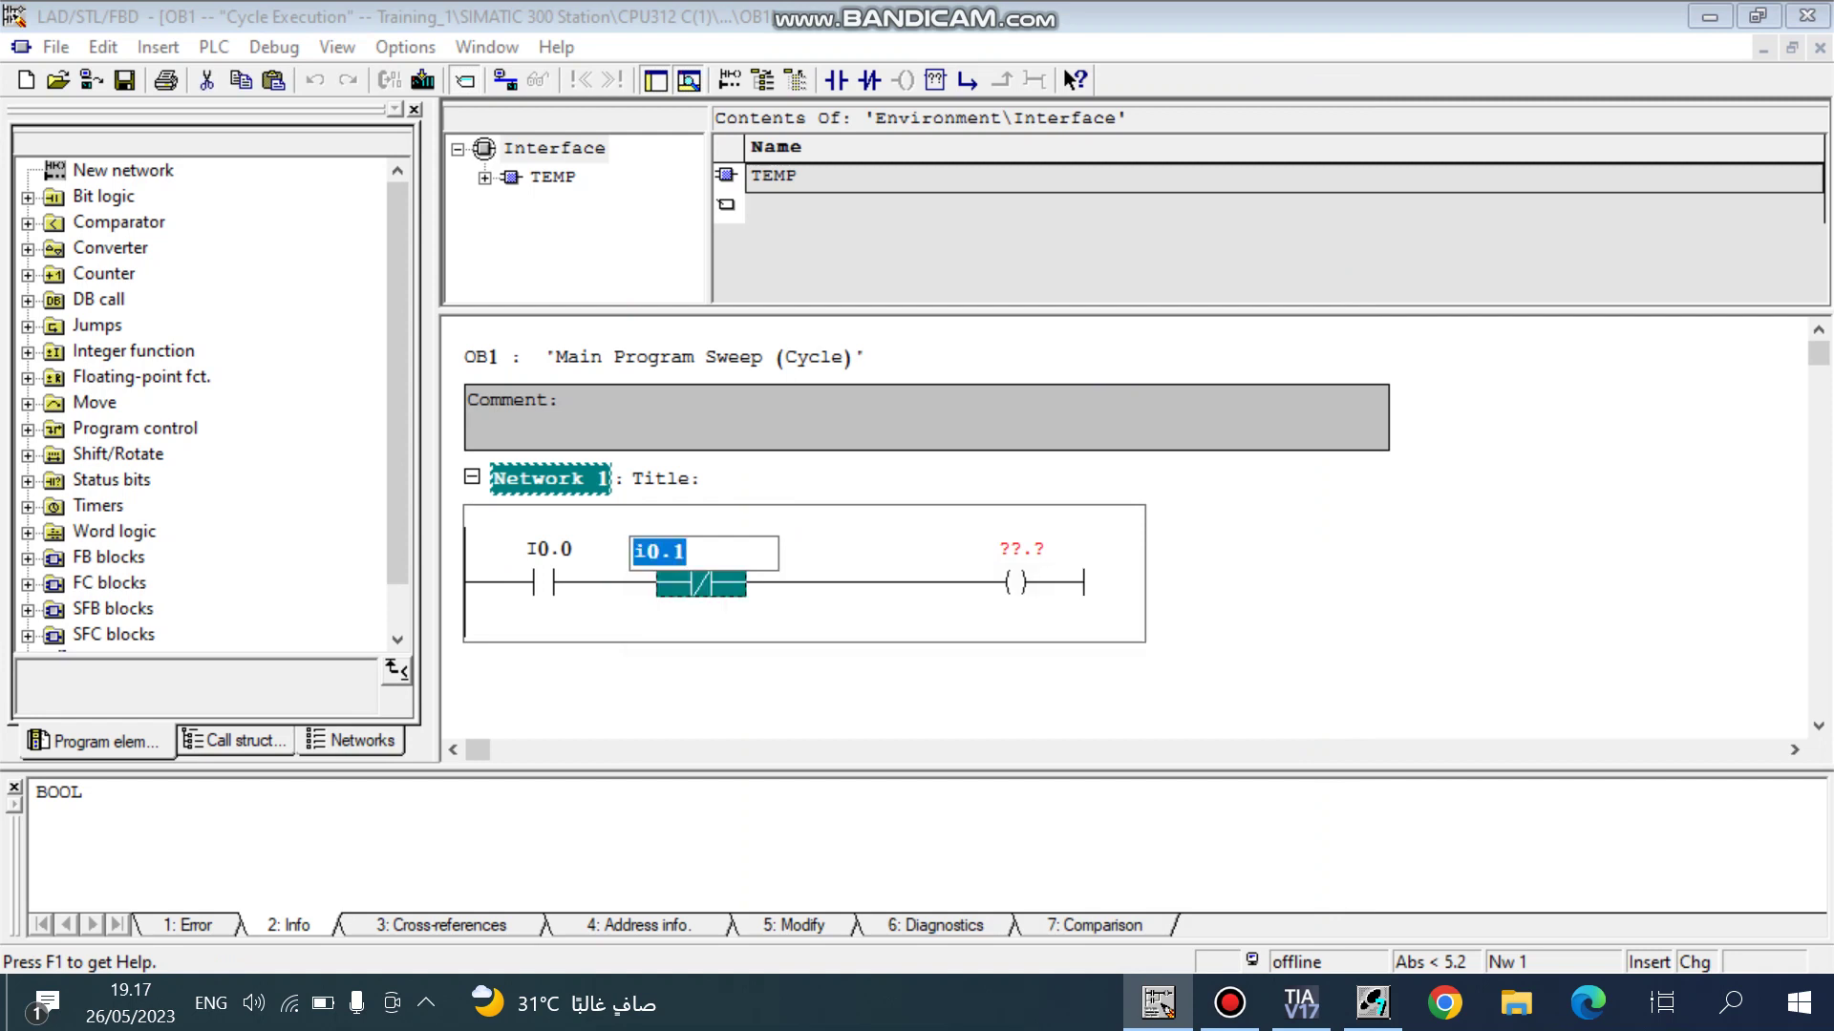
key("Return")
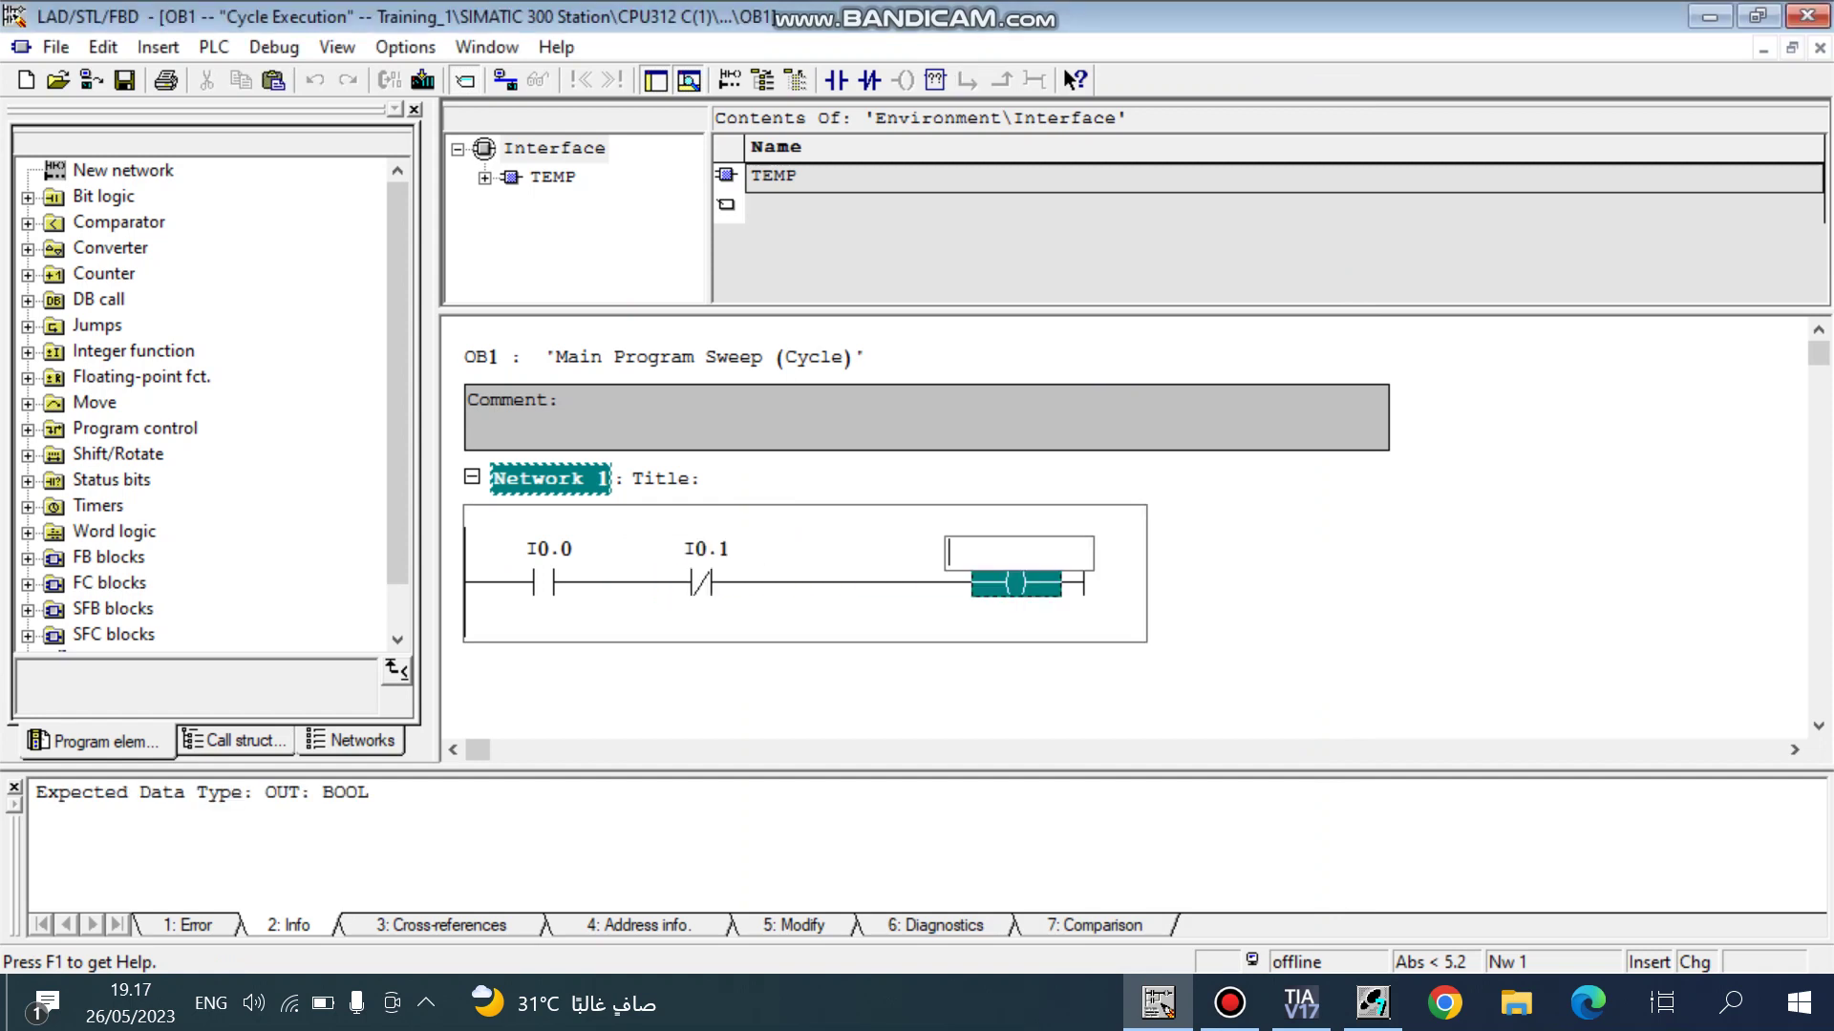
Assign address Q1.1 to the output coil in Network 1.
type("q")
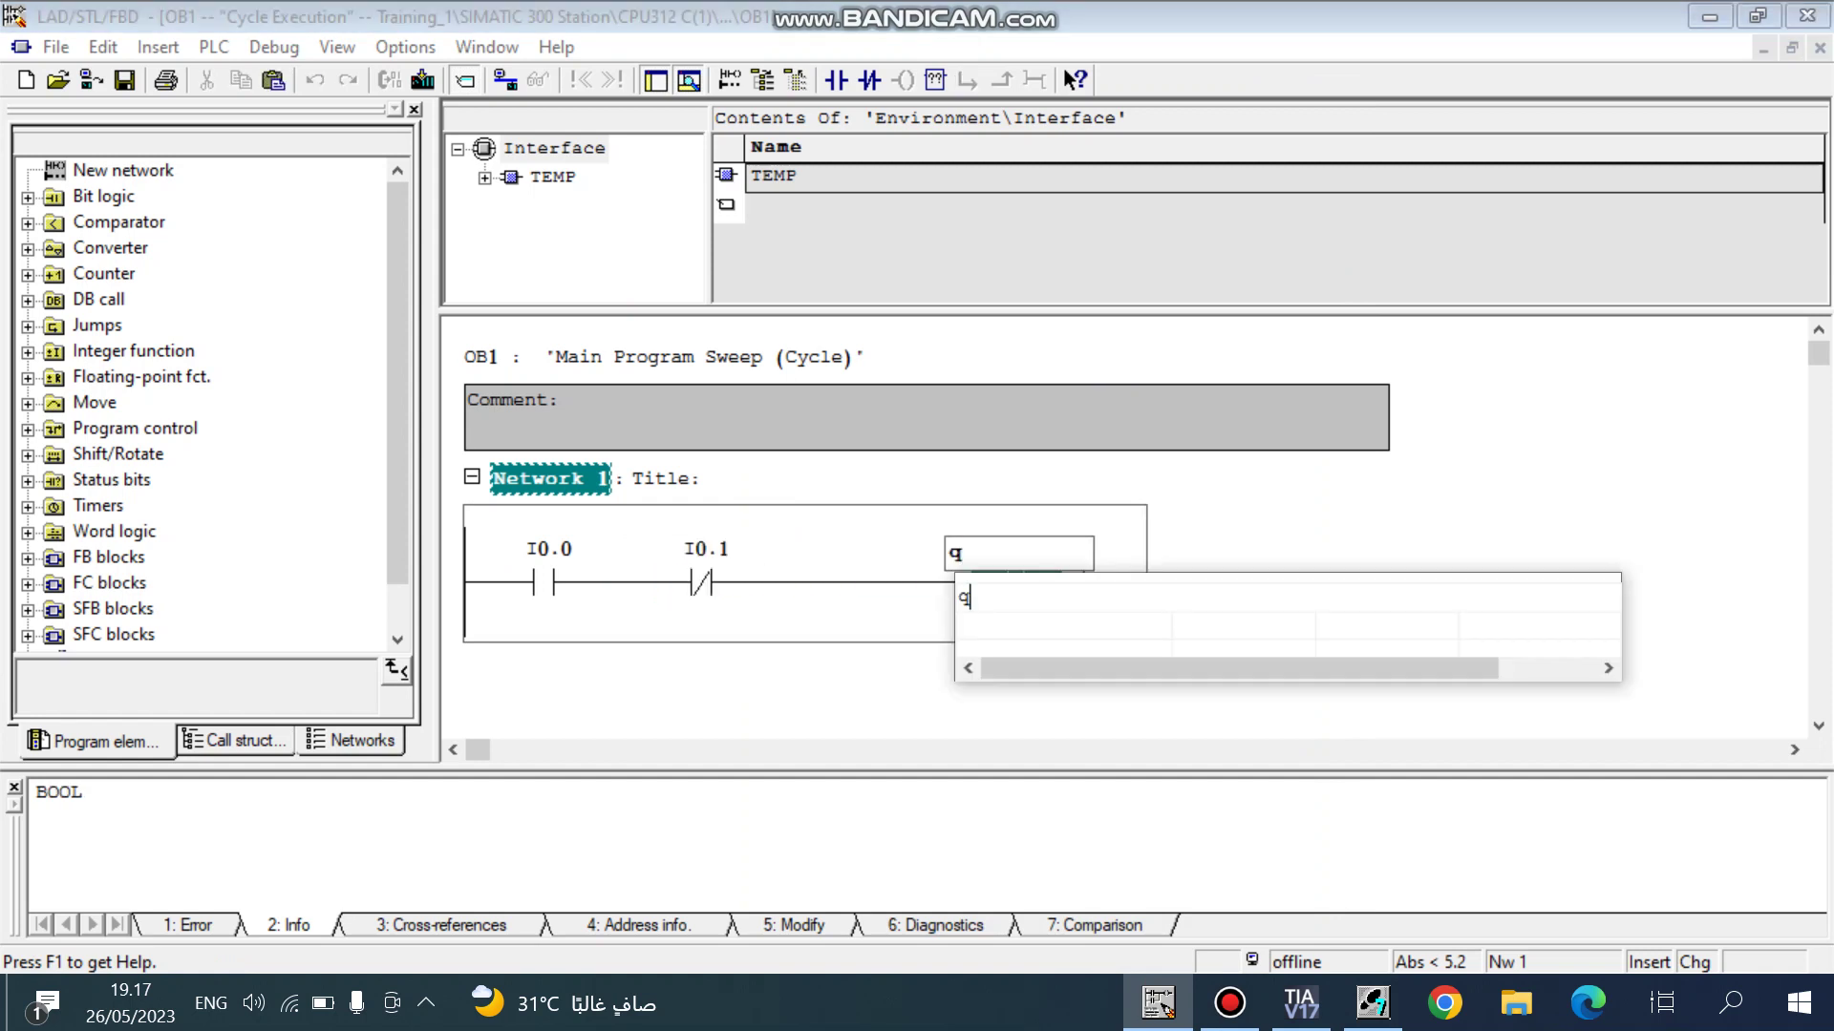
type("1.1")
key("Return")
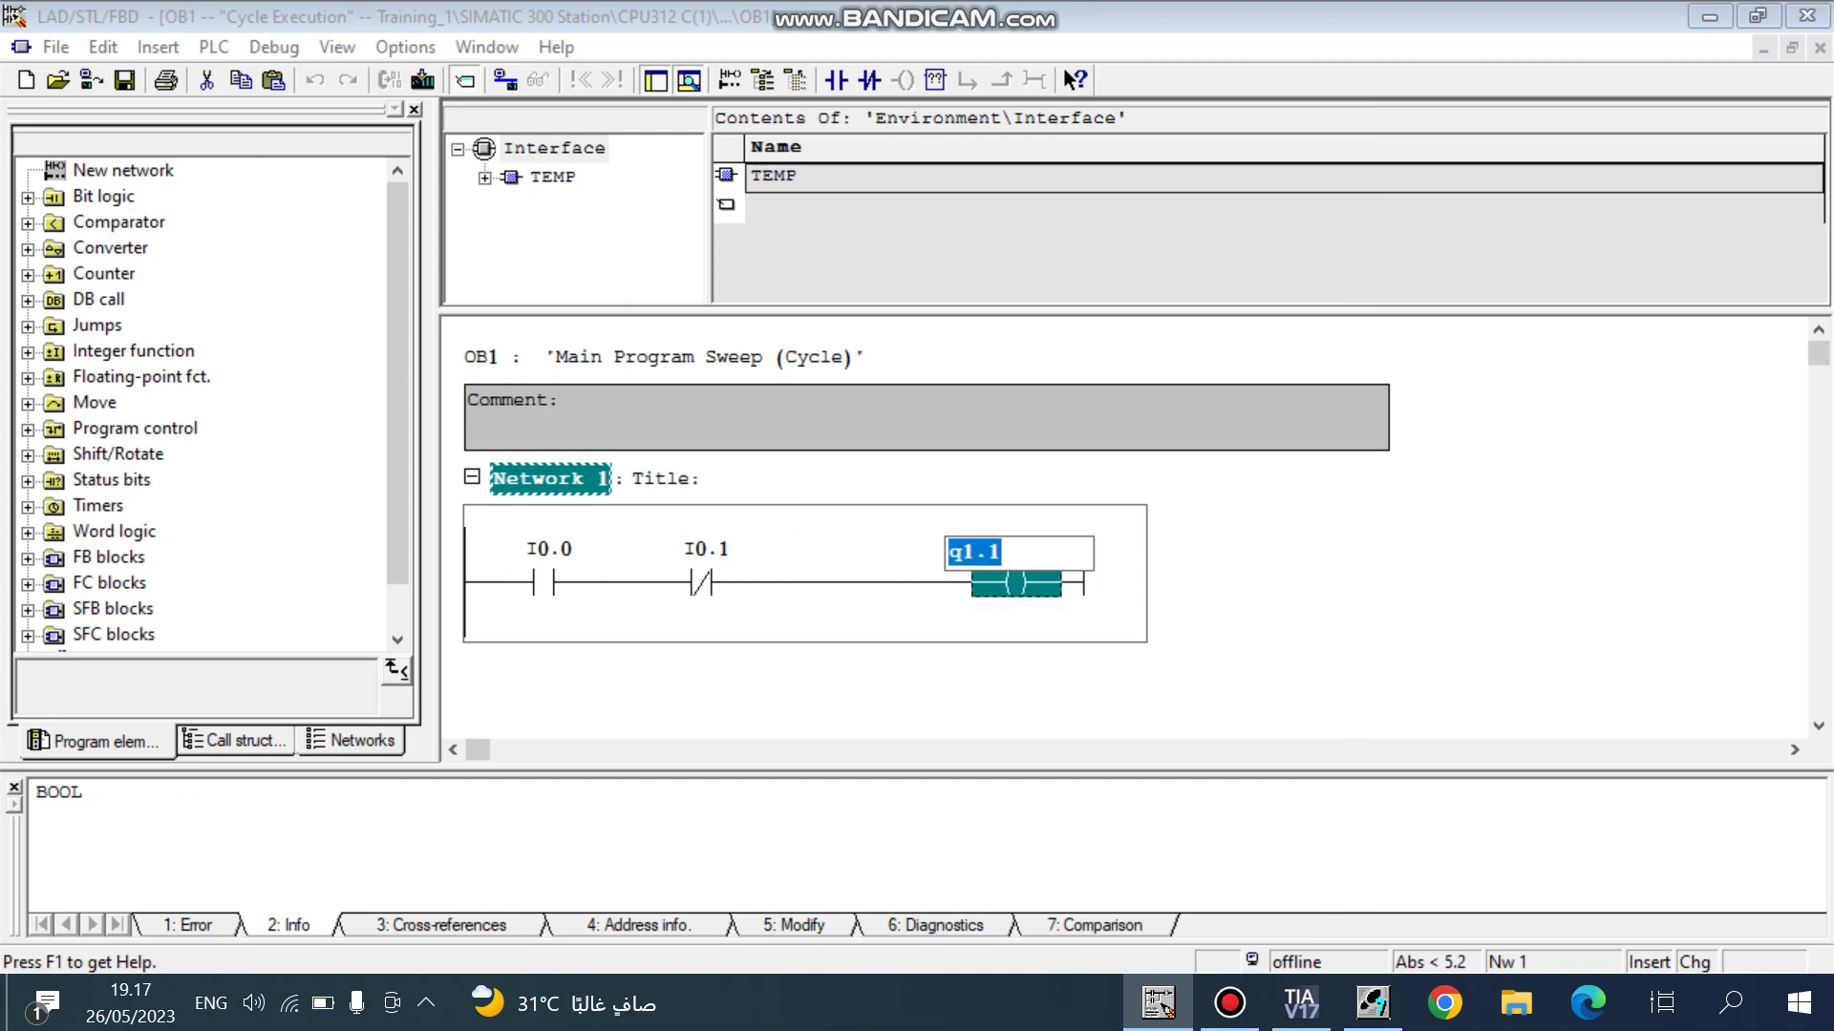
key("Return")
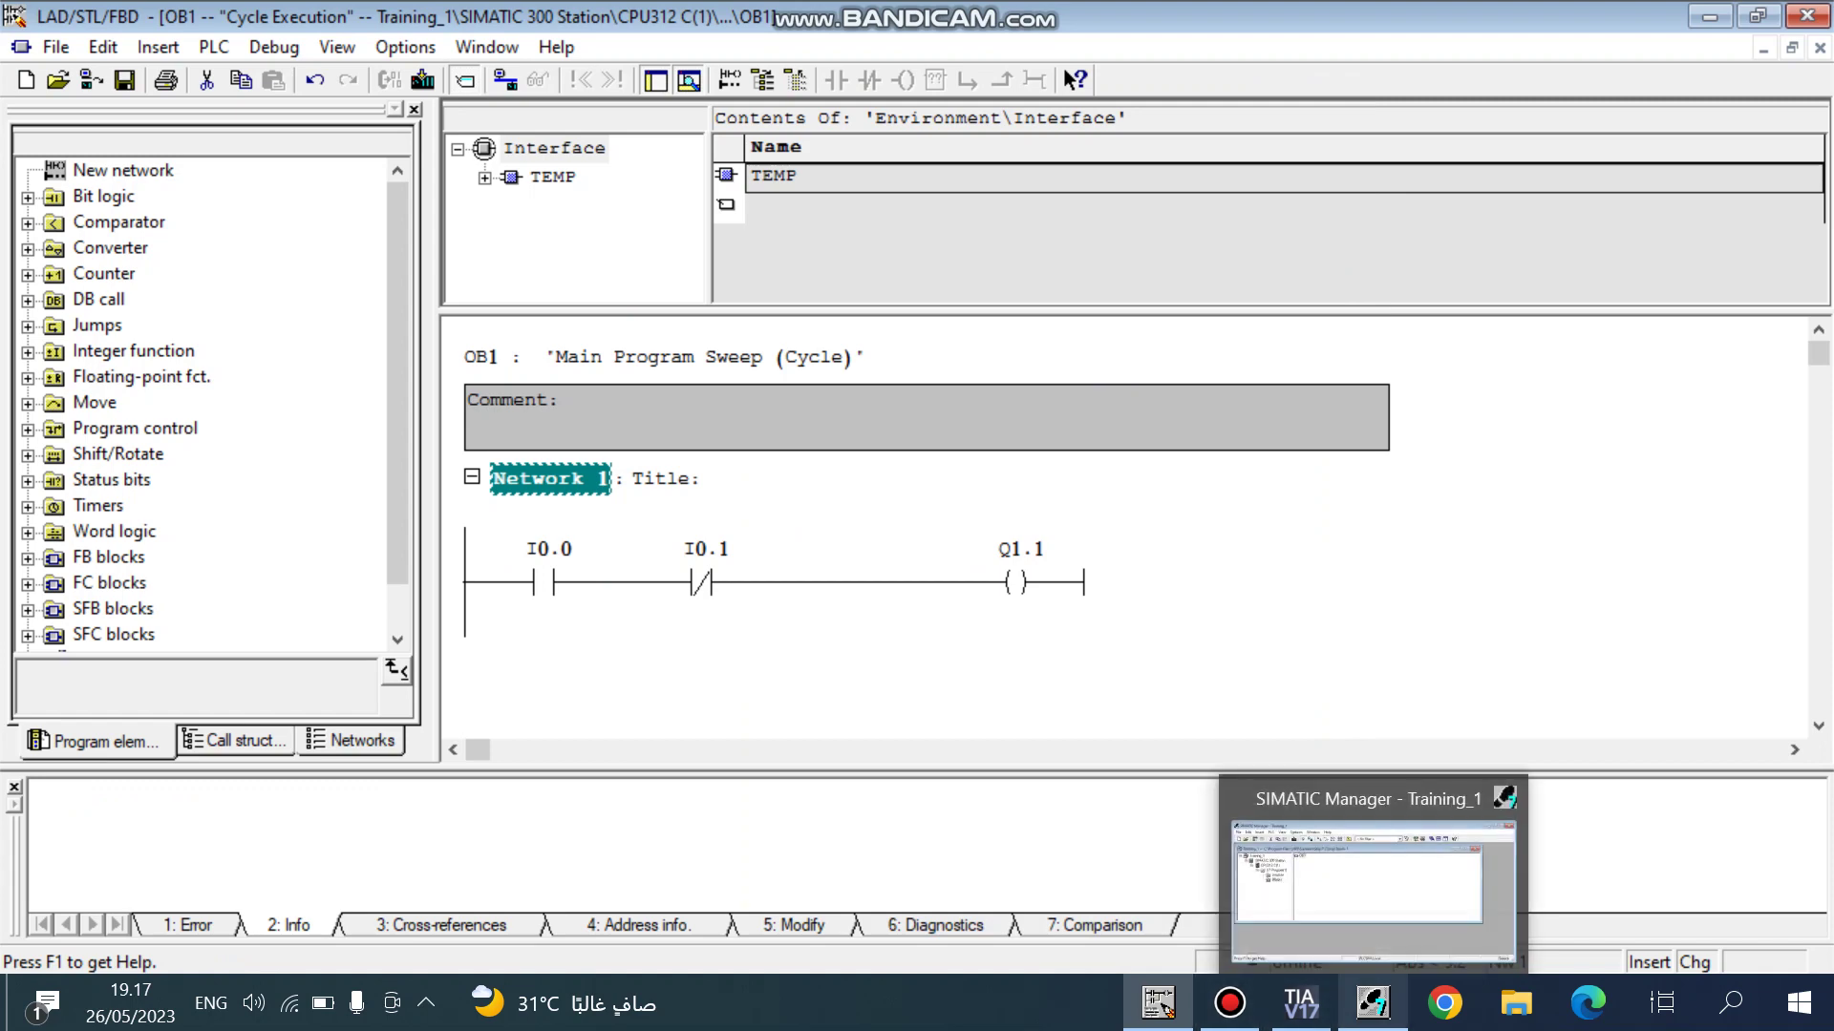
Switch to SIMATIC Manager, start the S7-PLCSIM simulator and set its interface to PLCSIM(MPI).
left_click(1372, 1003)
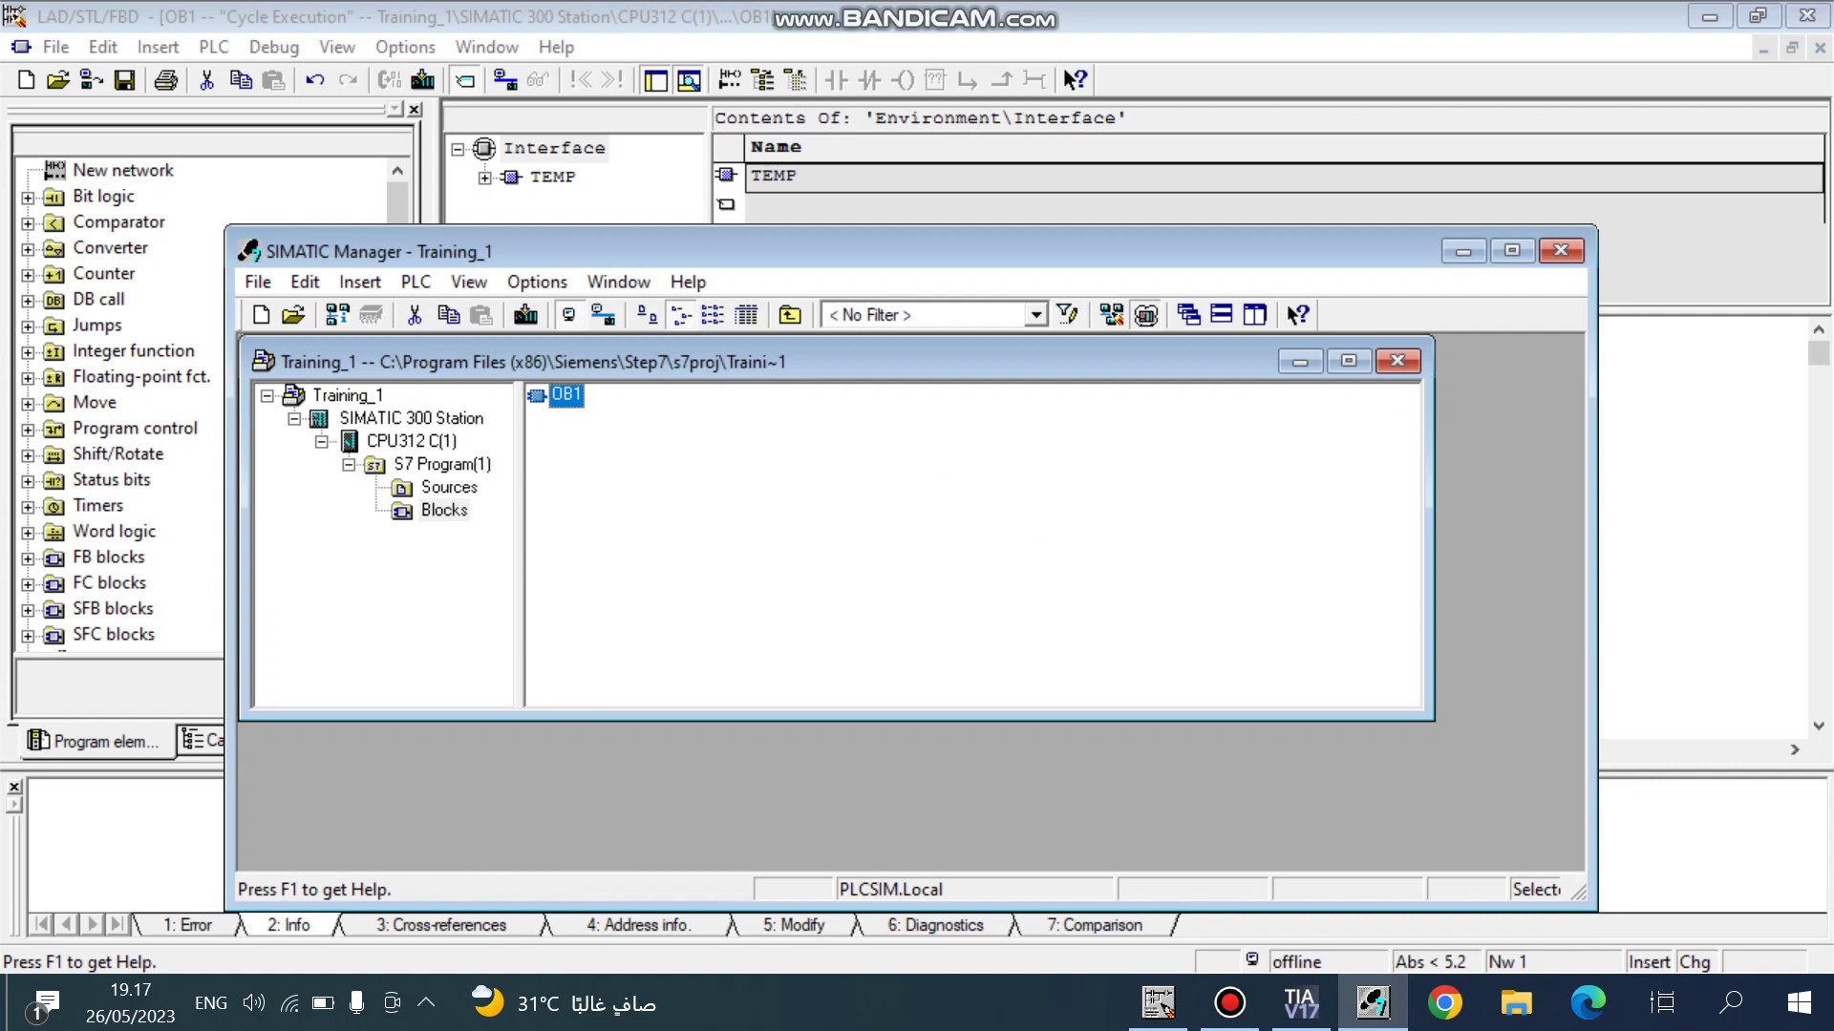
left_click(1145, 314)
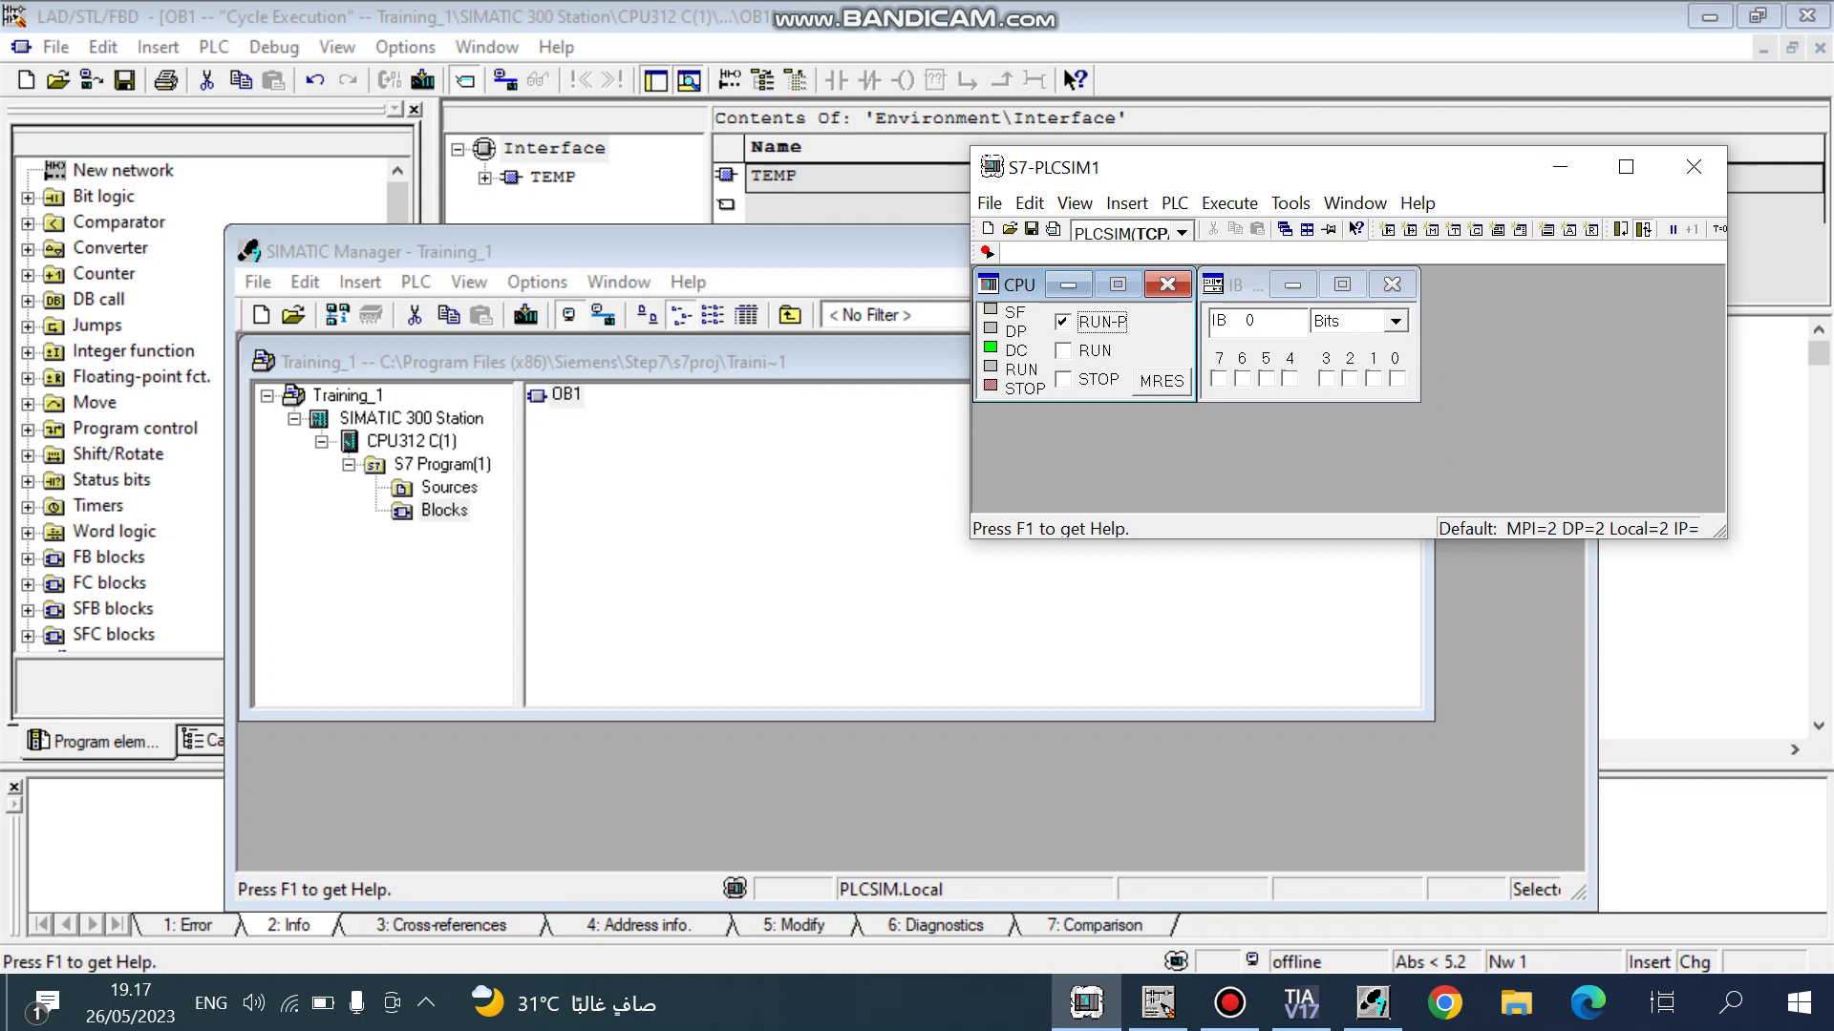
left_click(1182, 232)
left_click(1131, 258)
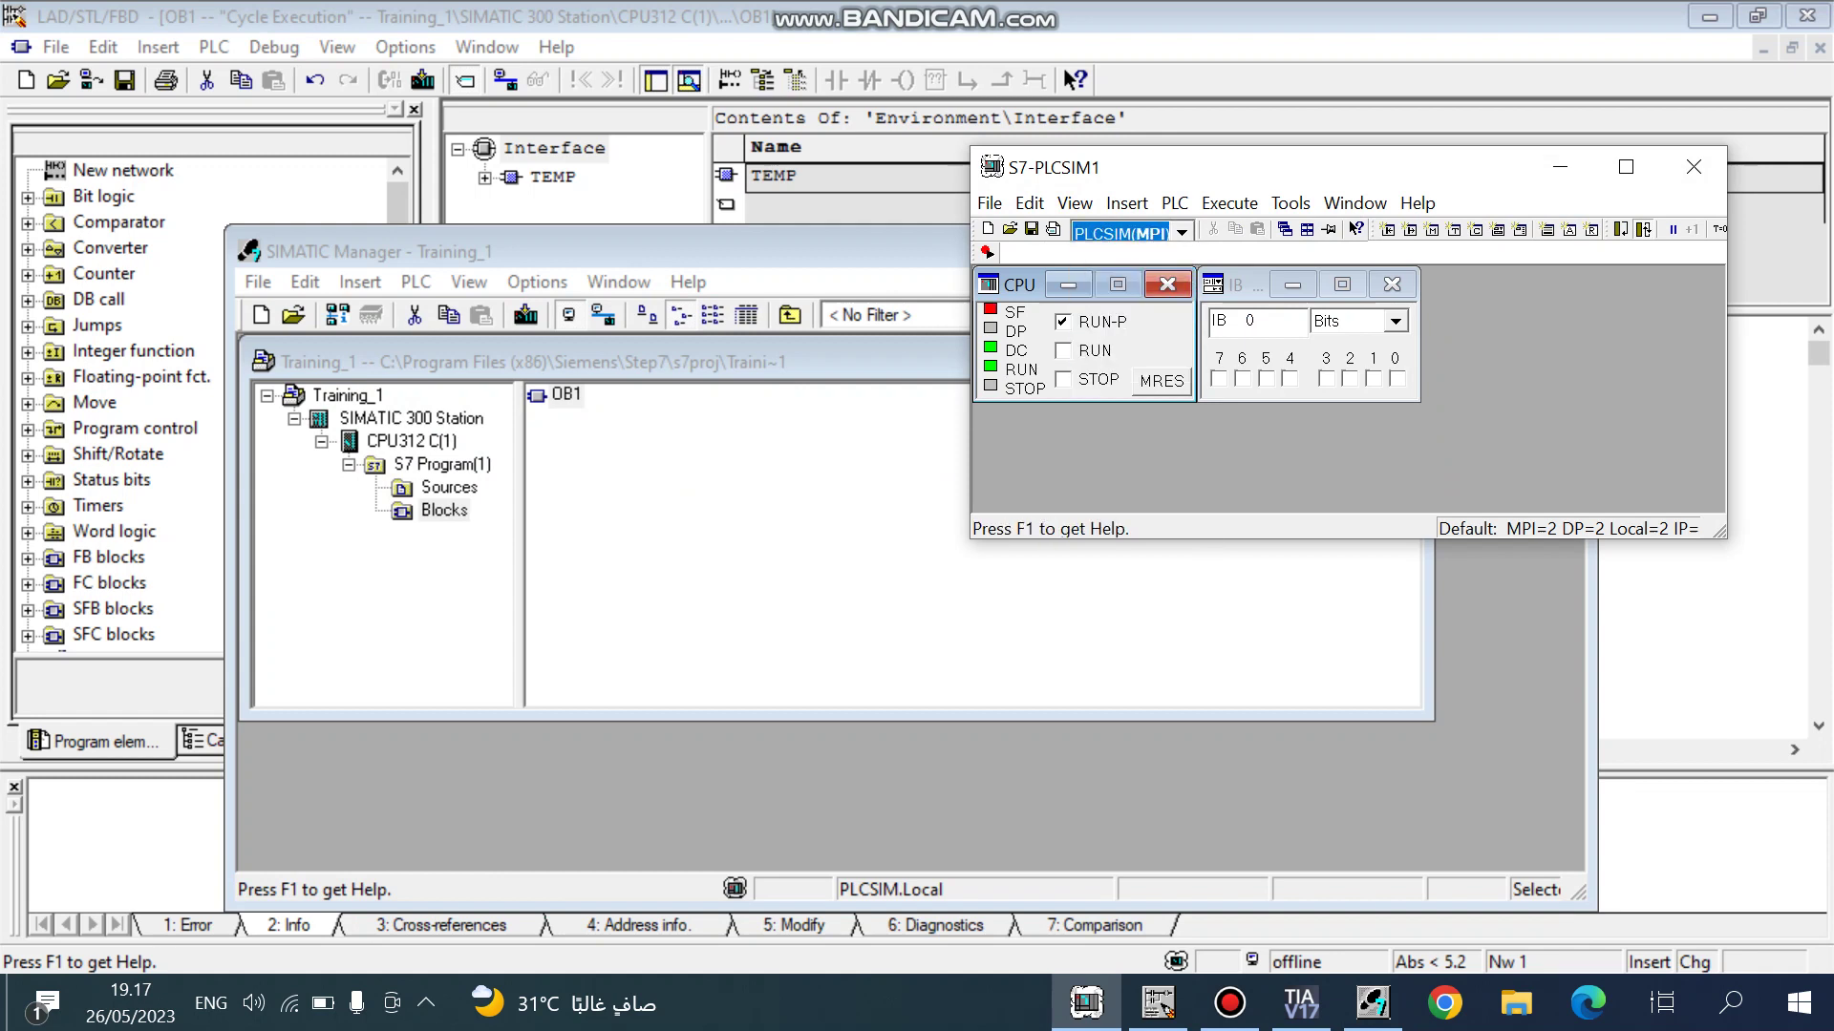
Switch back to the LAD/STL/FBD editor, download OB1 to the simulated CPU and start monitoring the block.
left_click(1157, 1003)
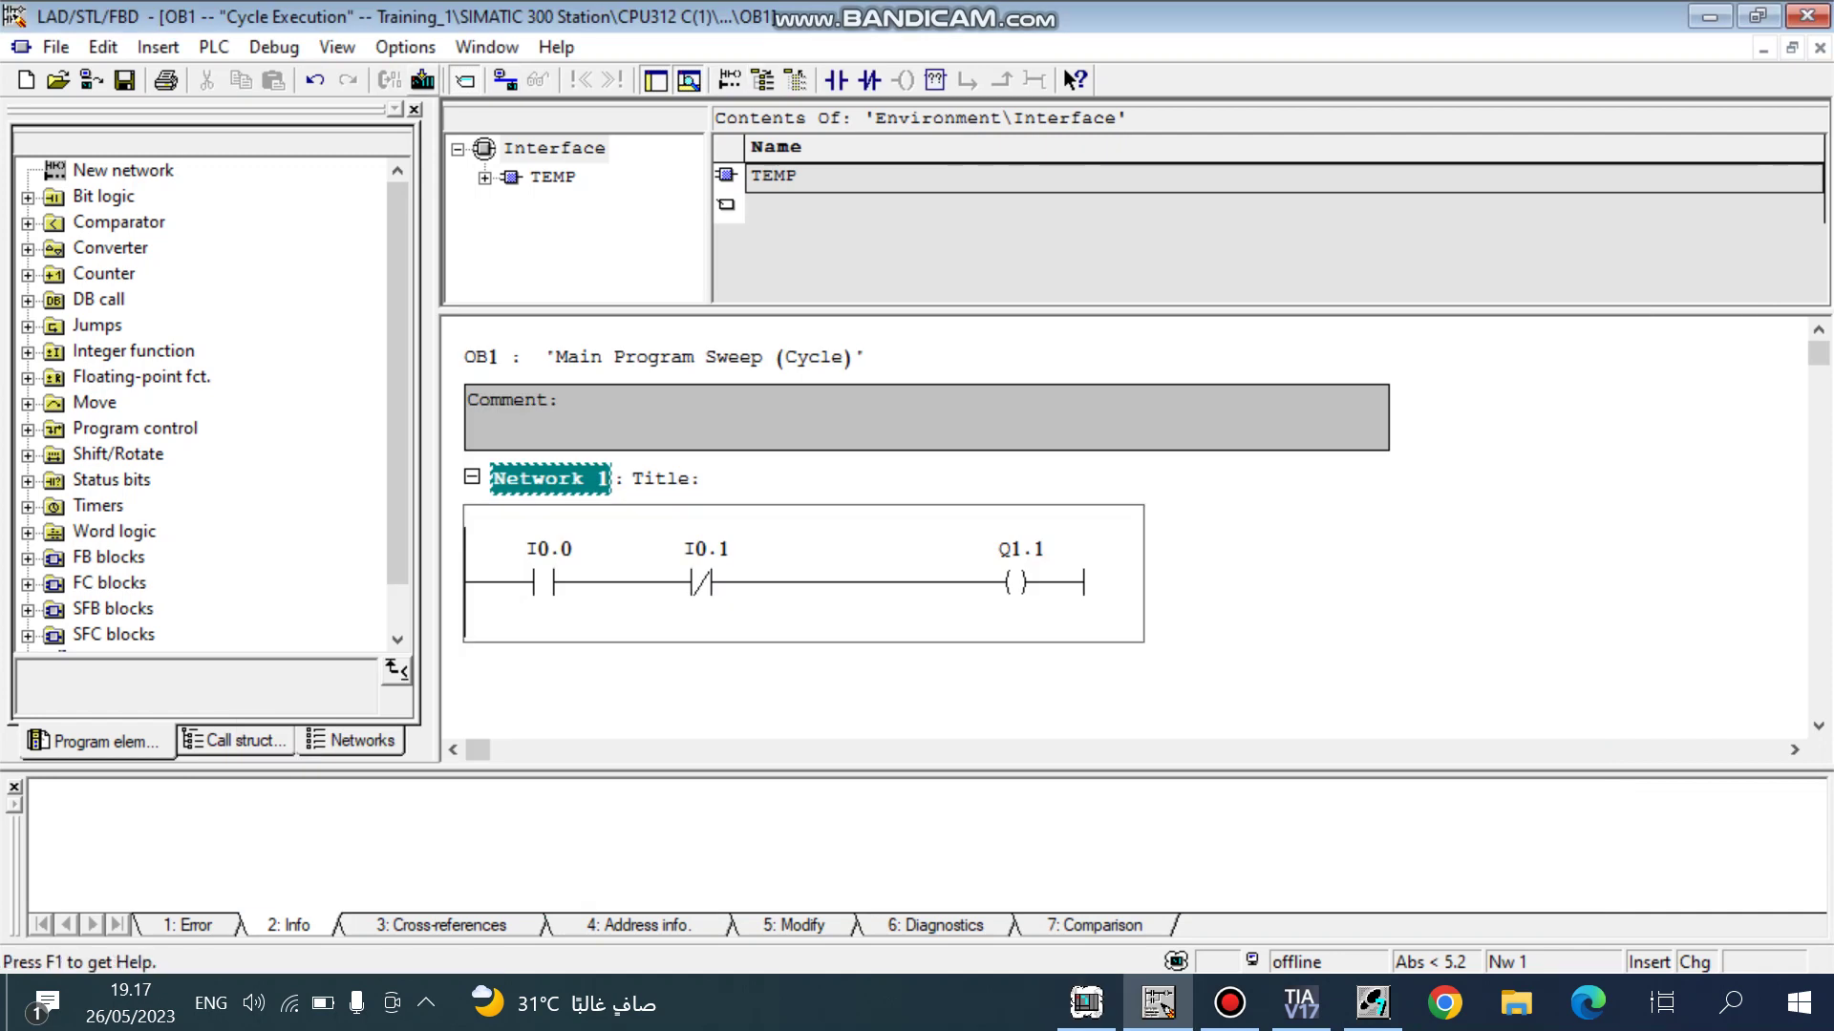
left_click(423, 80)
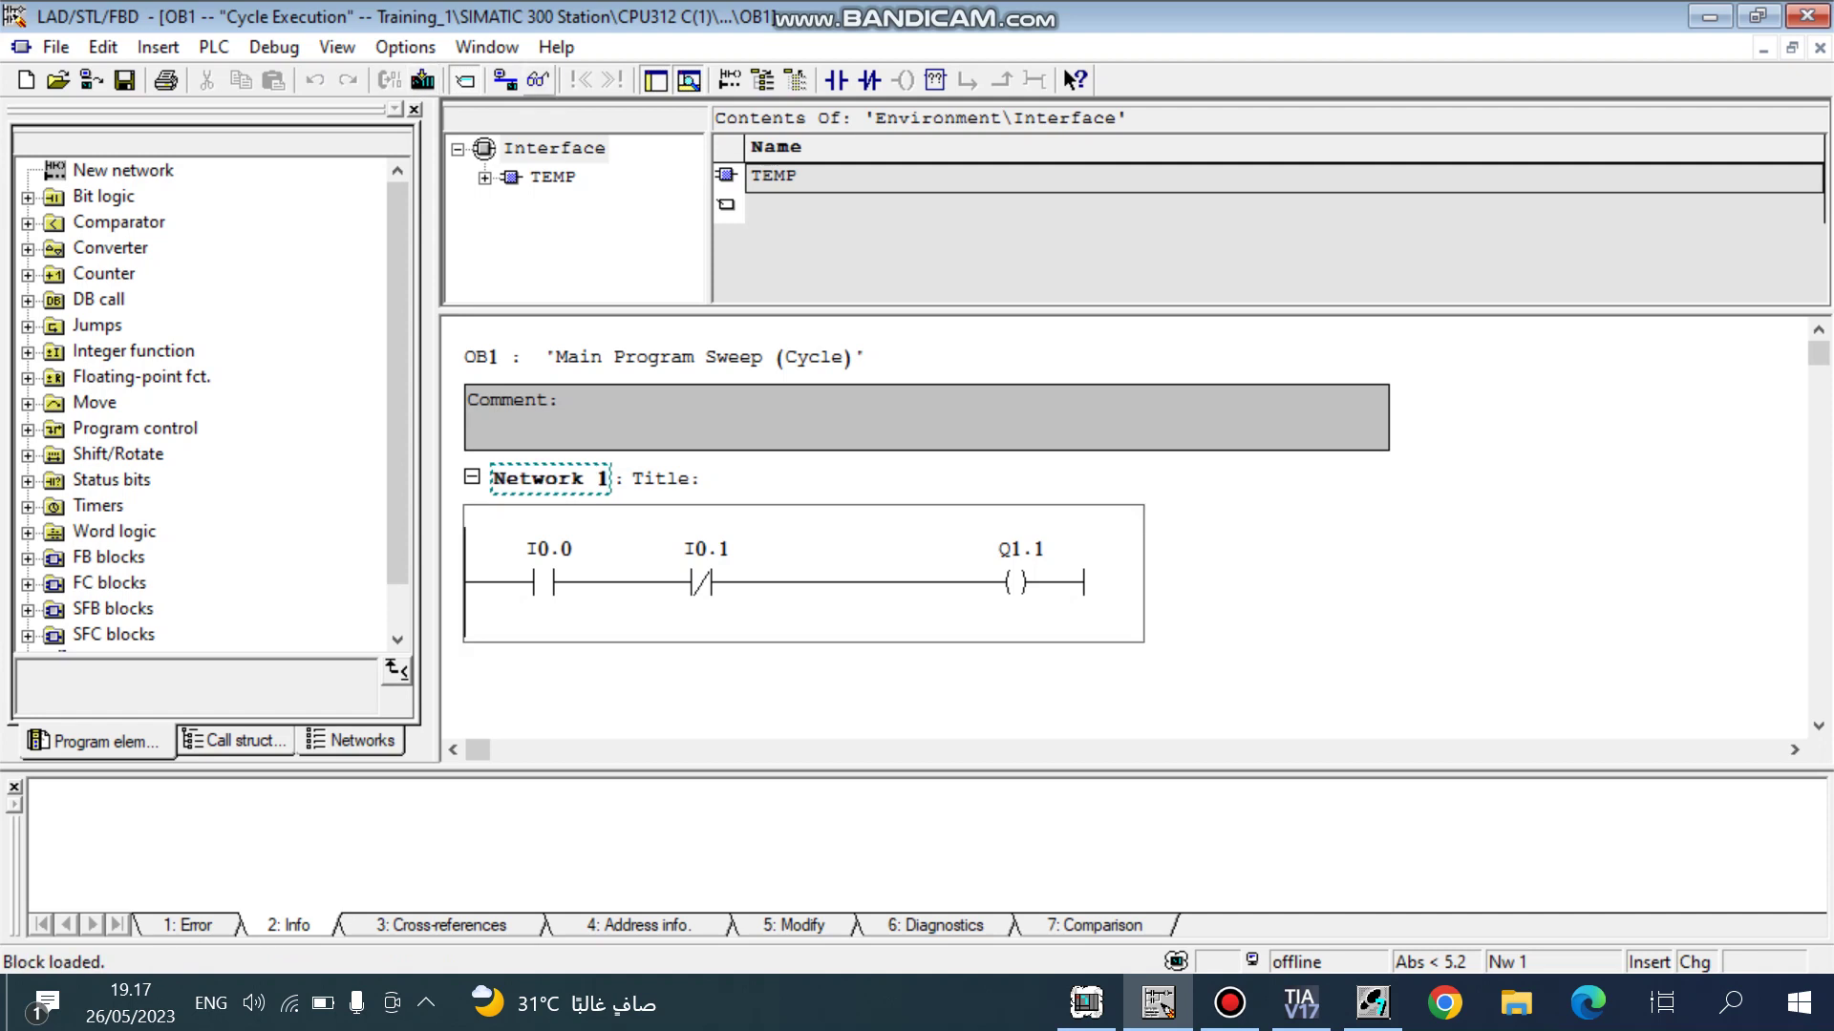
left_click(539, 81)
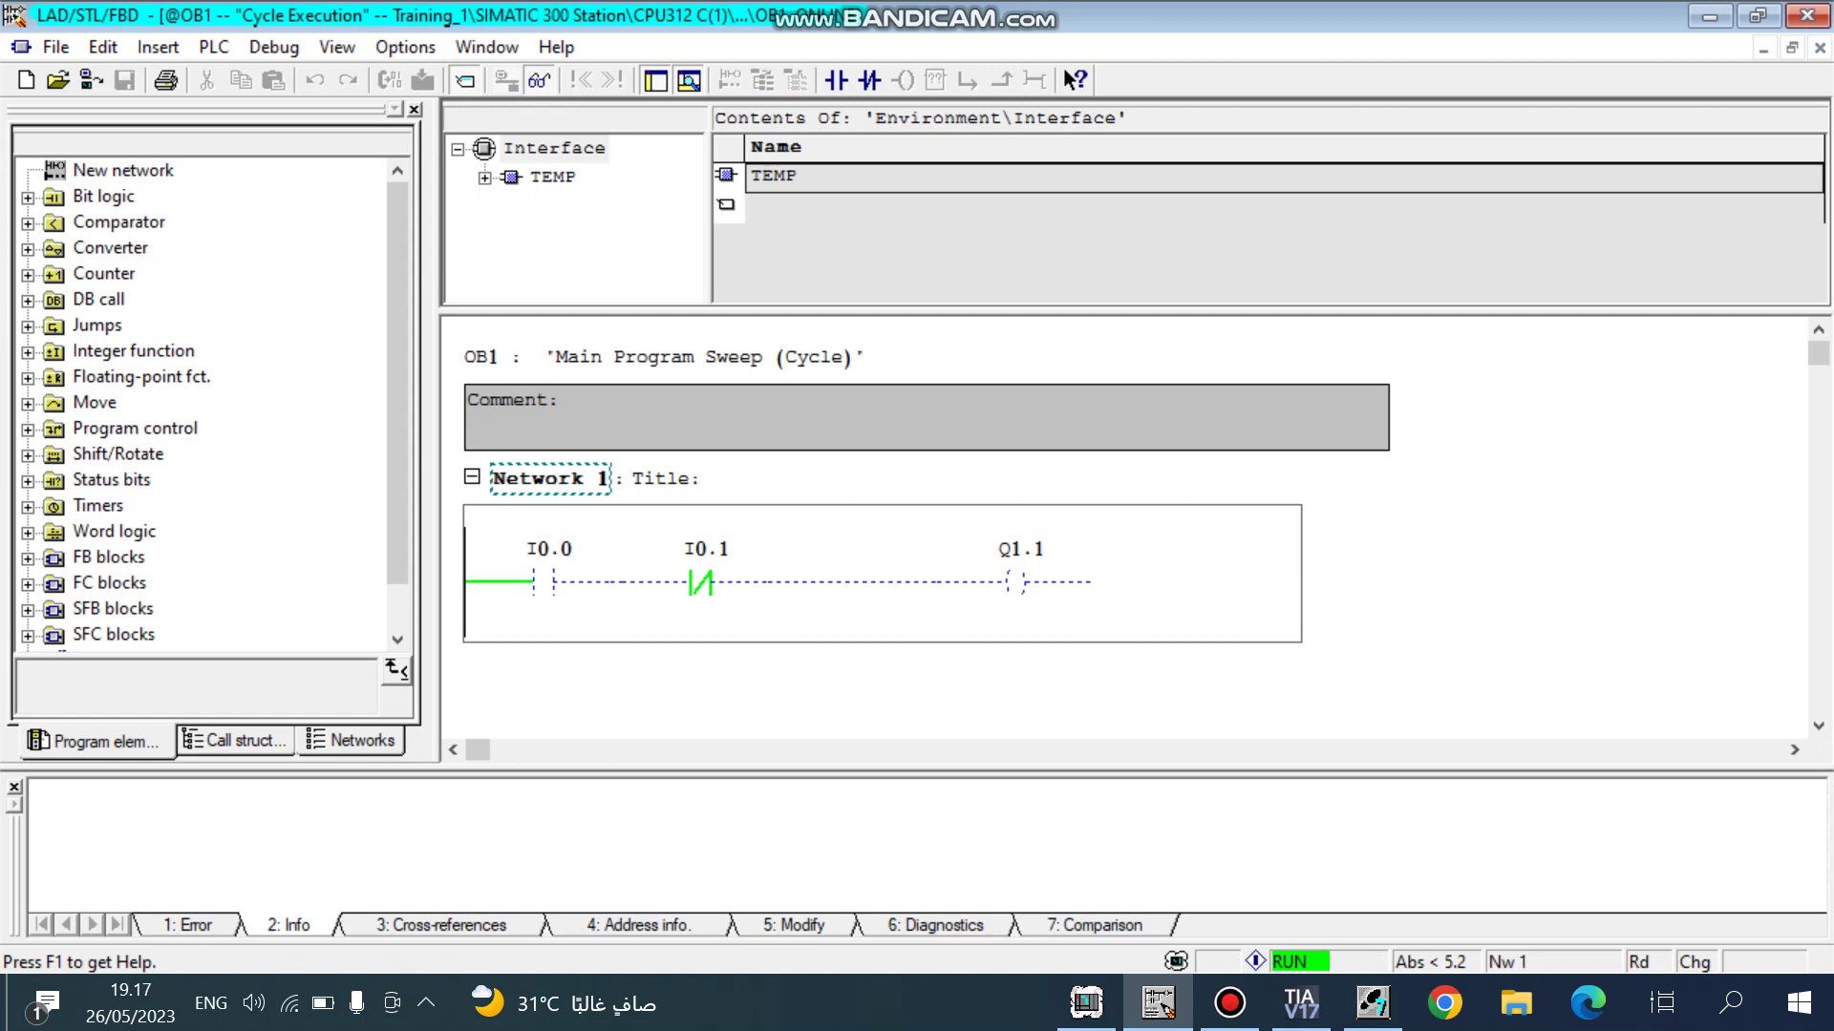
Switch on bit 0 of IB 0 in S7-PLCSIM to test Network 1, and stop monitoring OB1 in the editor.
left_click(1085, 1002)
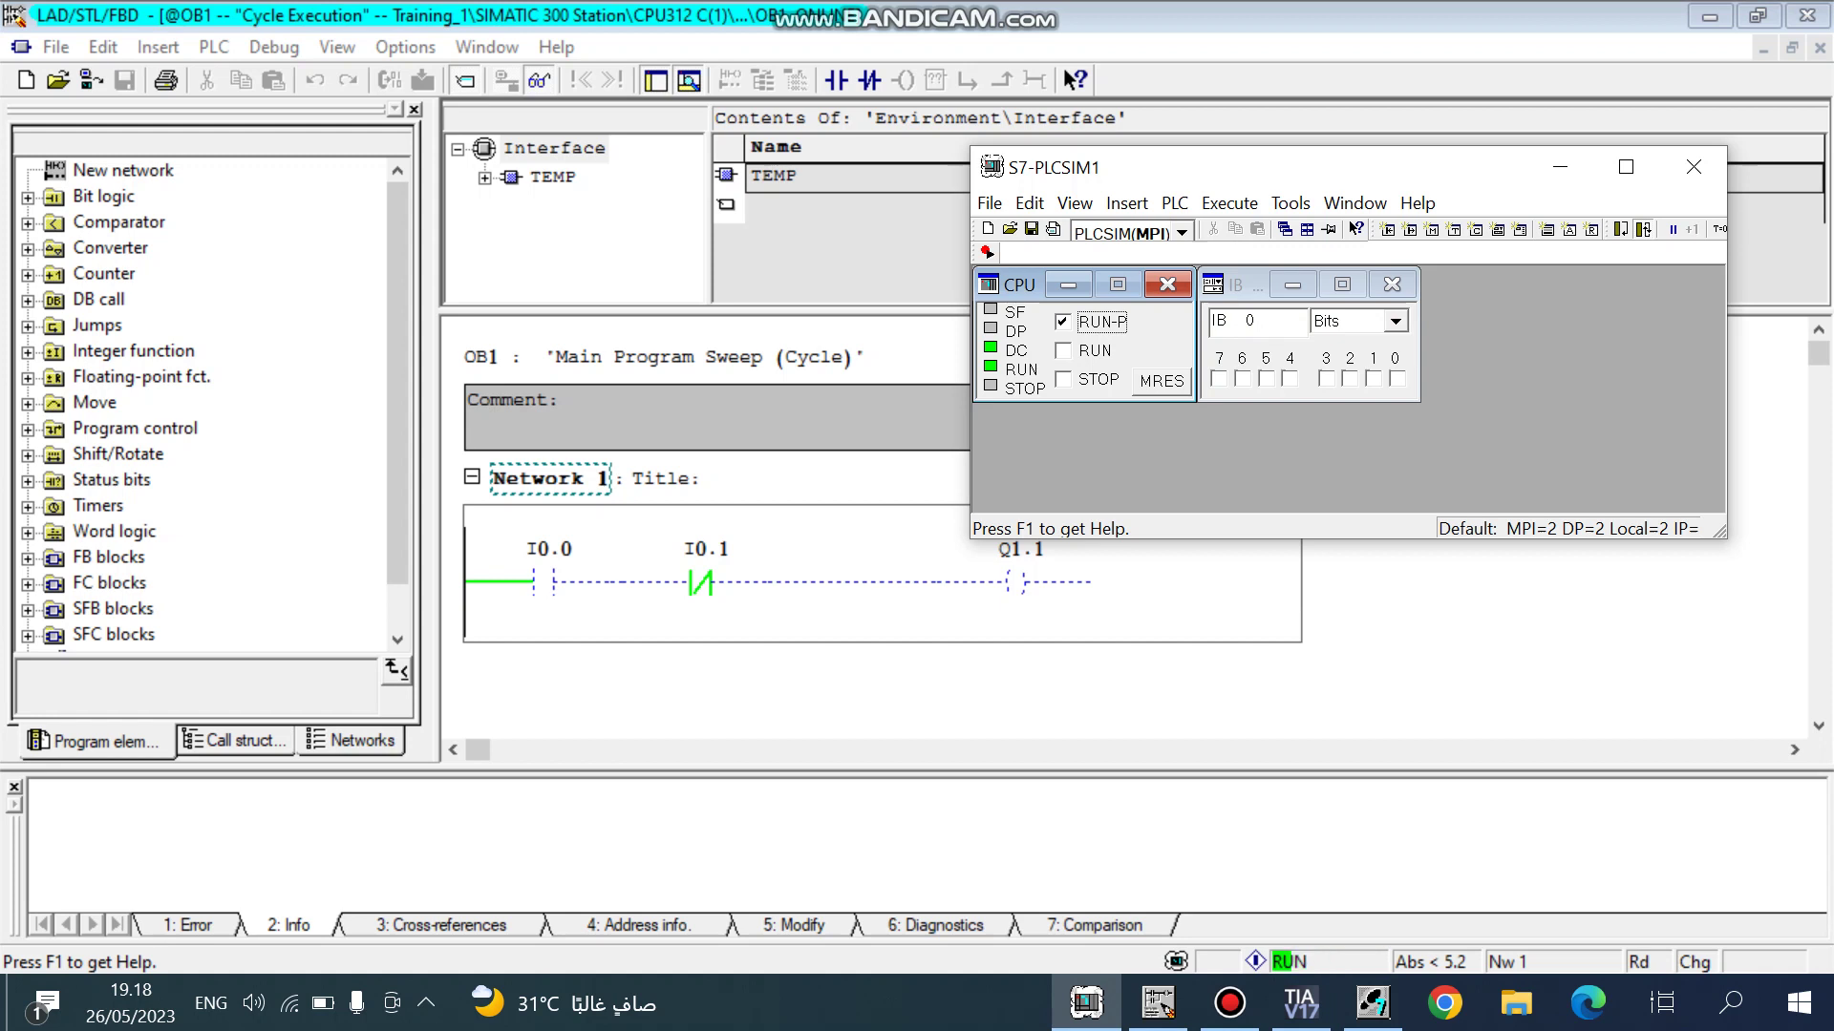
left_click(1396, 379)
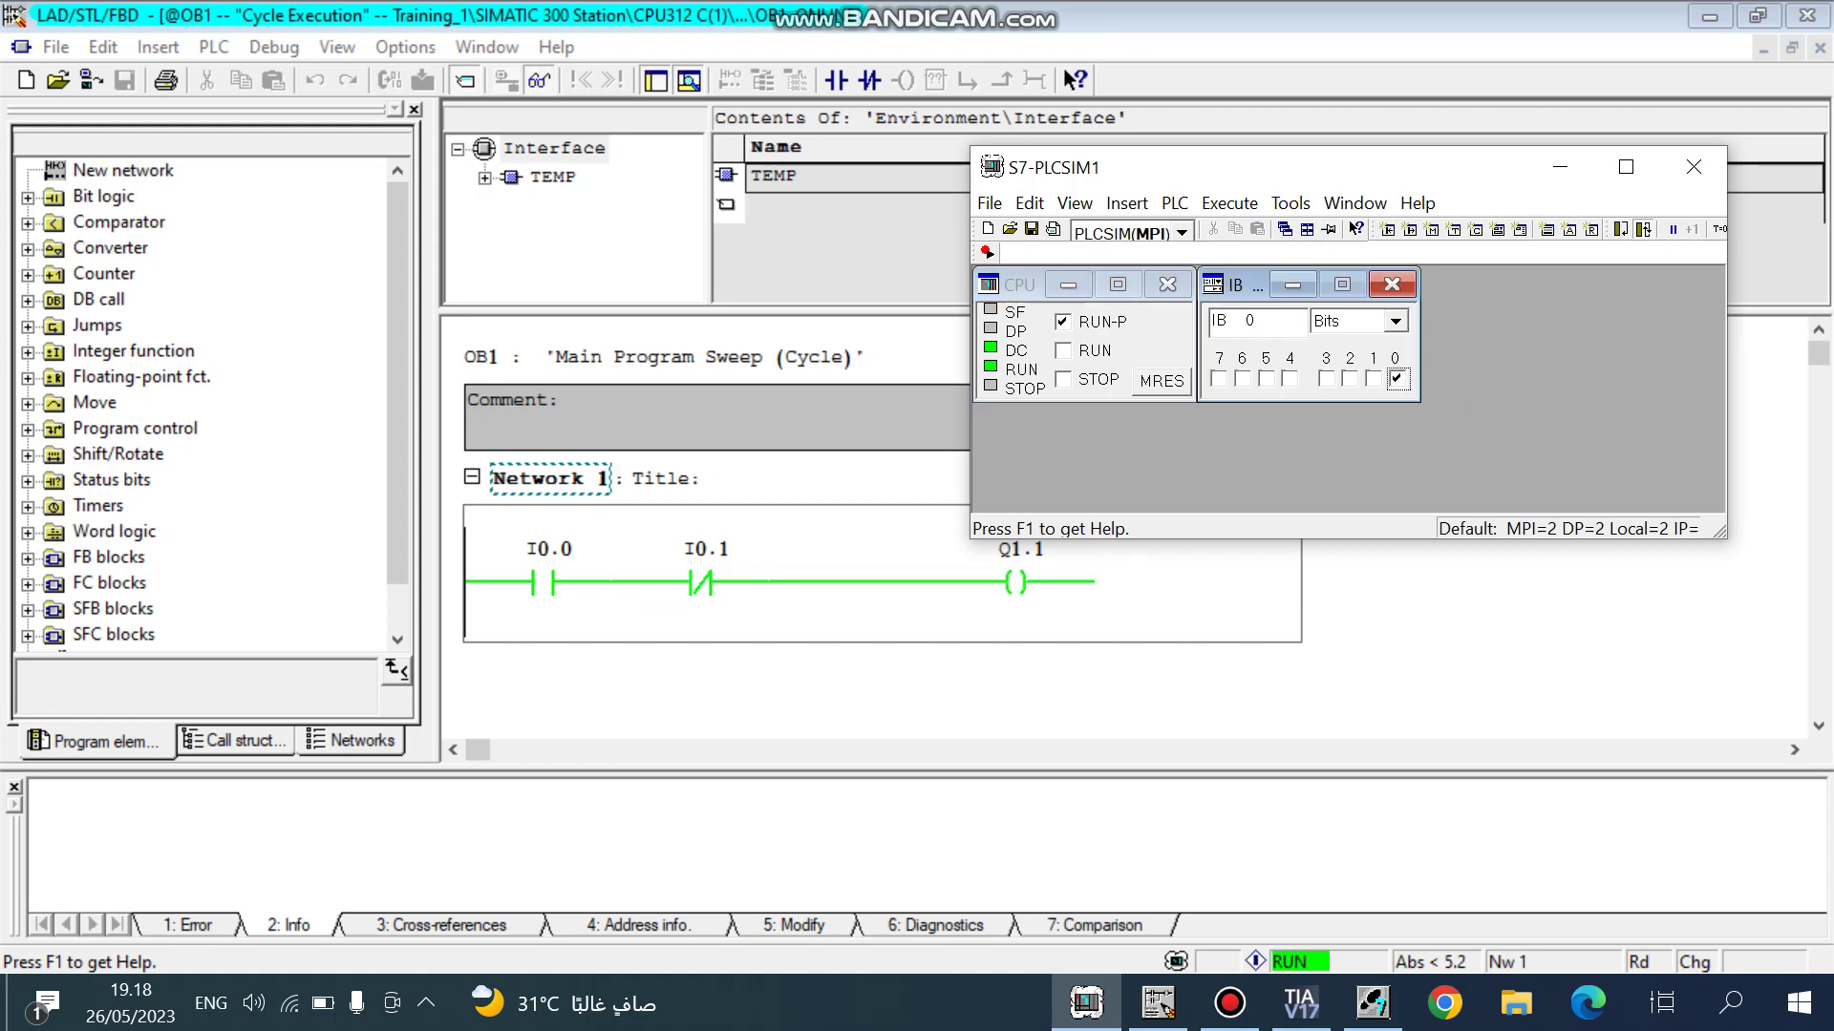
left_click(550, 479)
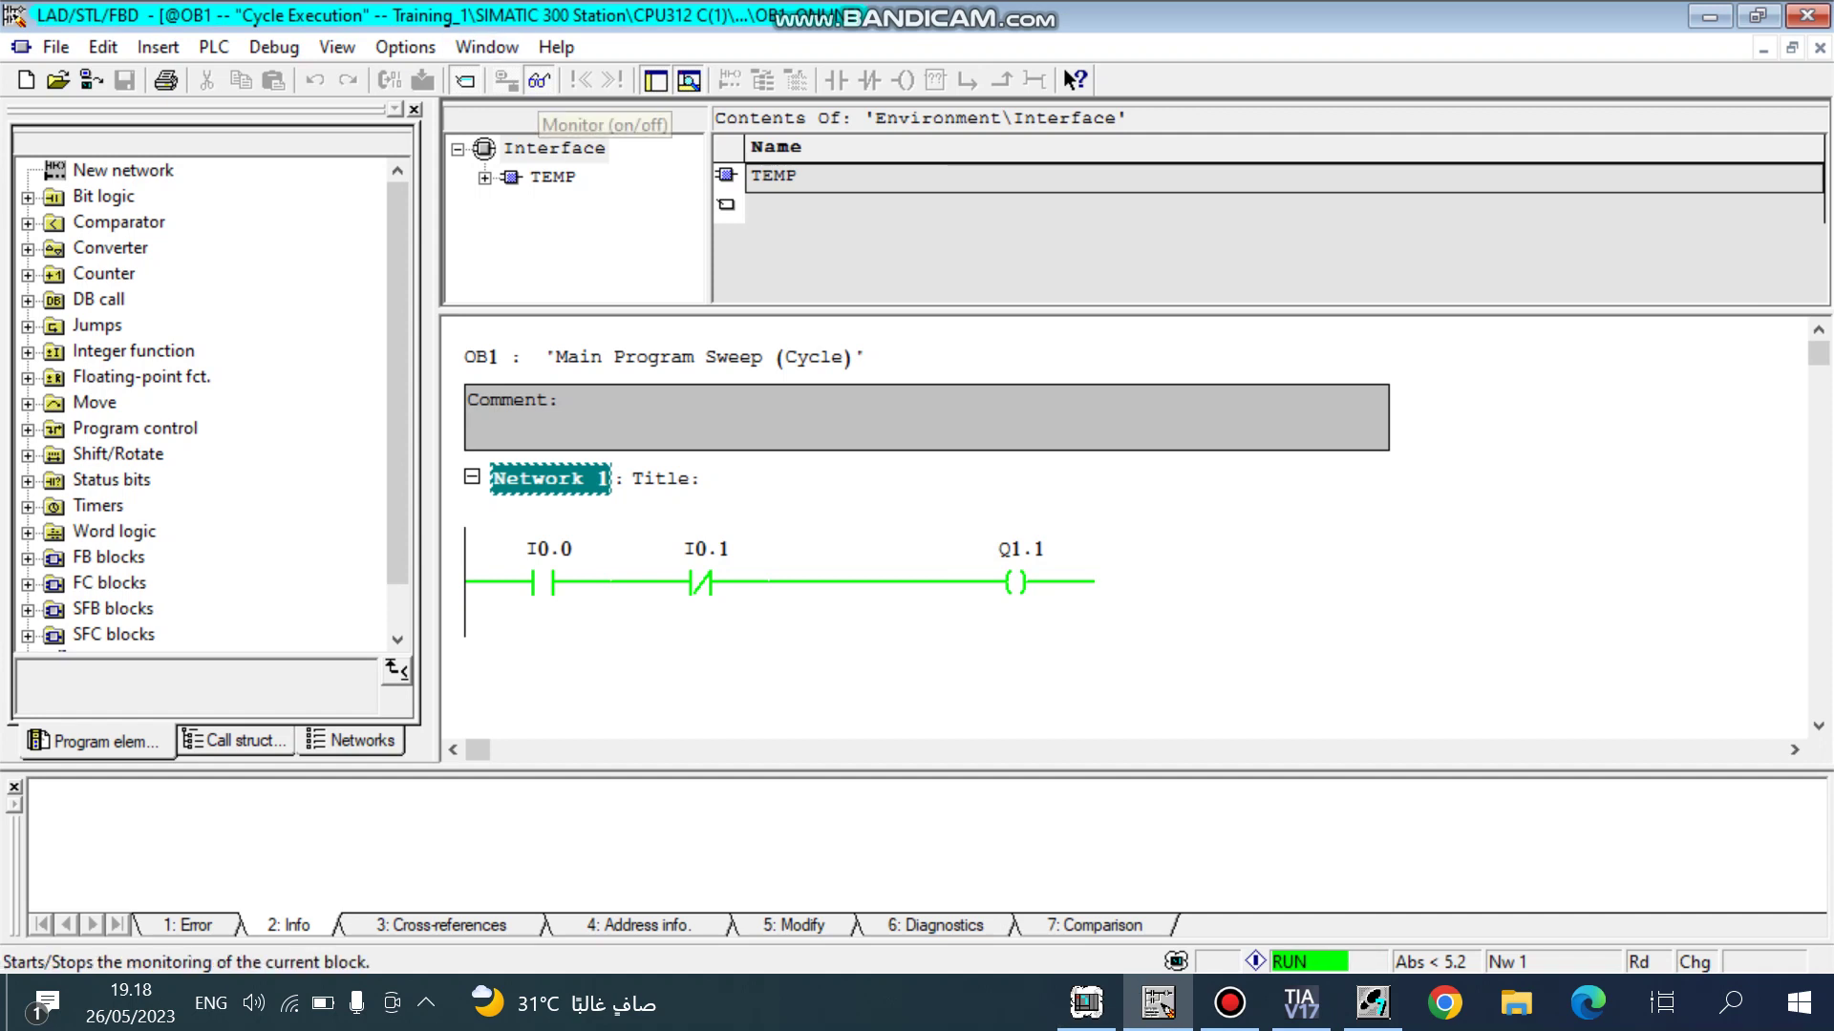
left_click(538, 80)
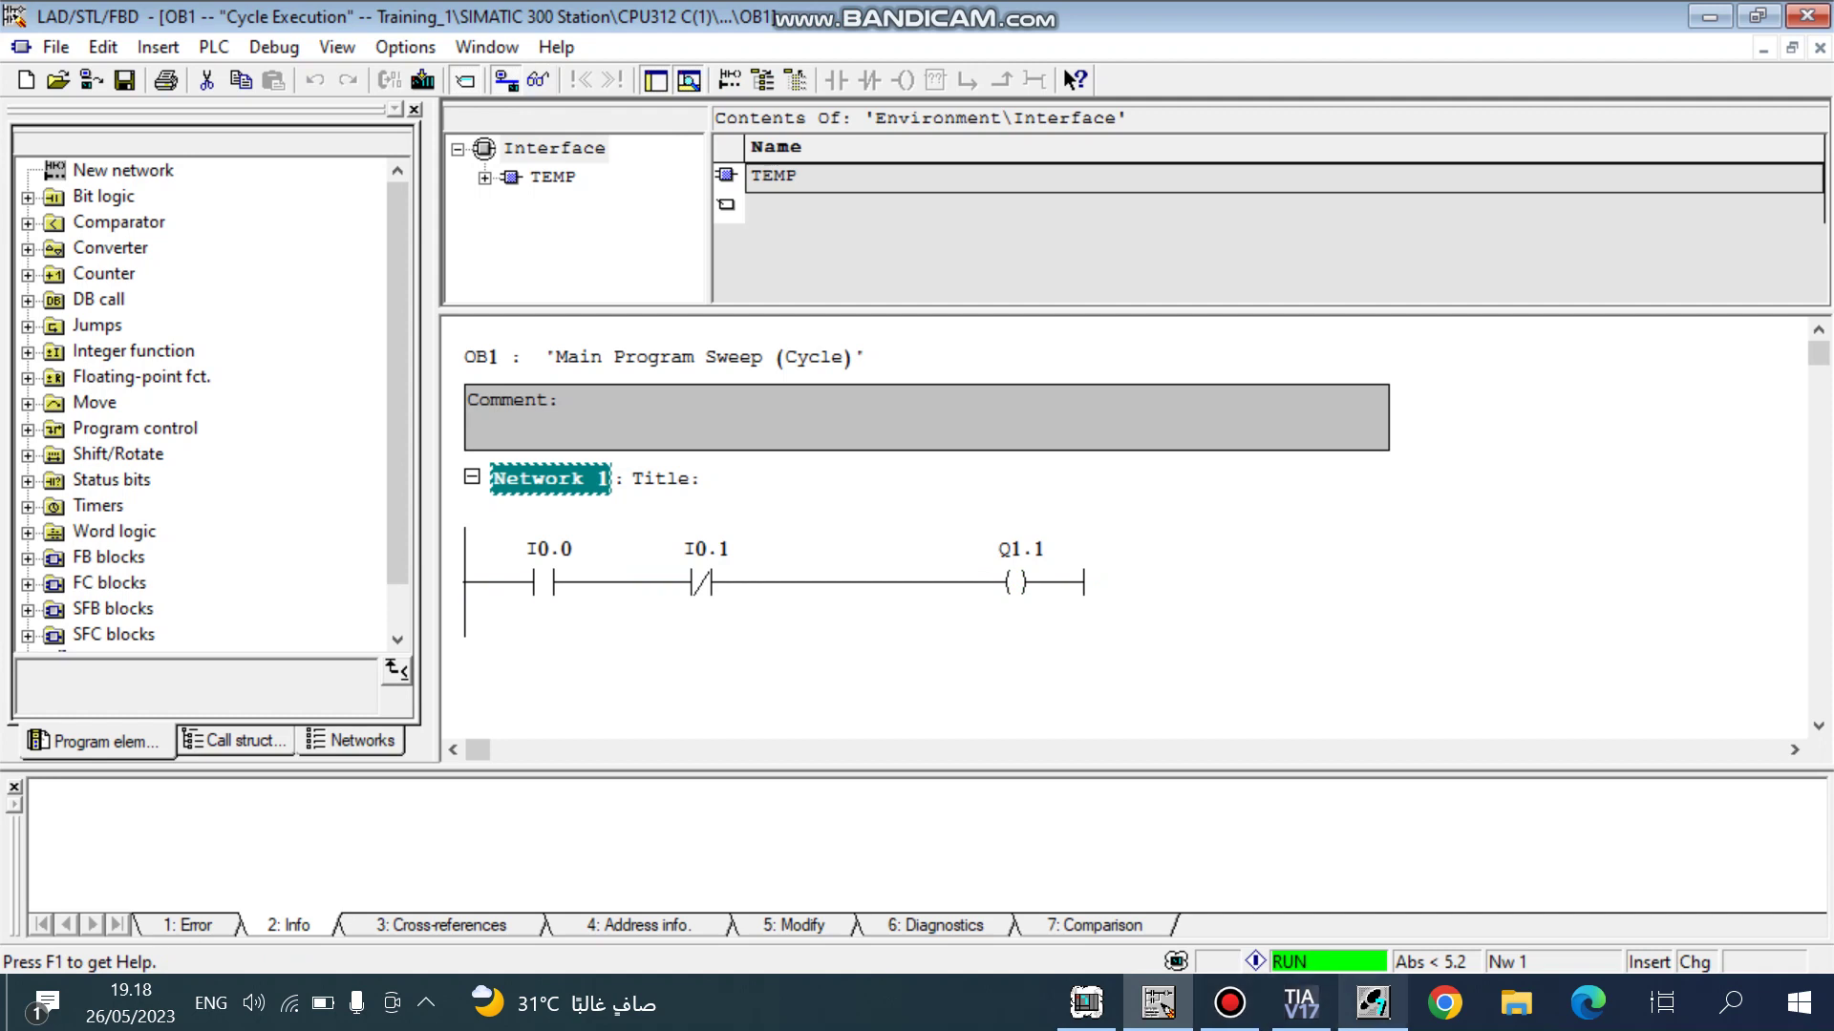
Switch to SIMATIC Manager and open the hardware configuration of the SIMATIC 300 Station in a maximized HW Config window.
left_click(1372, 1003)
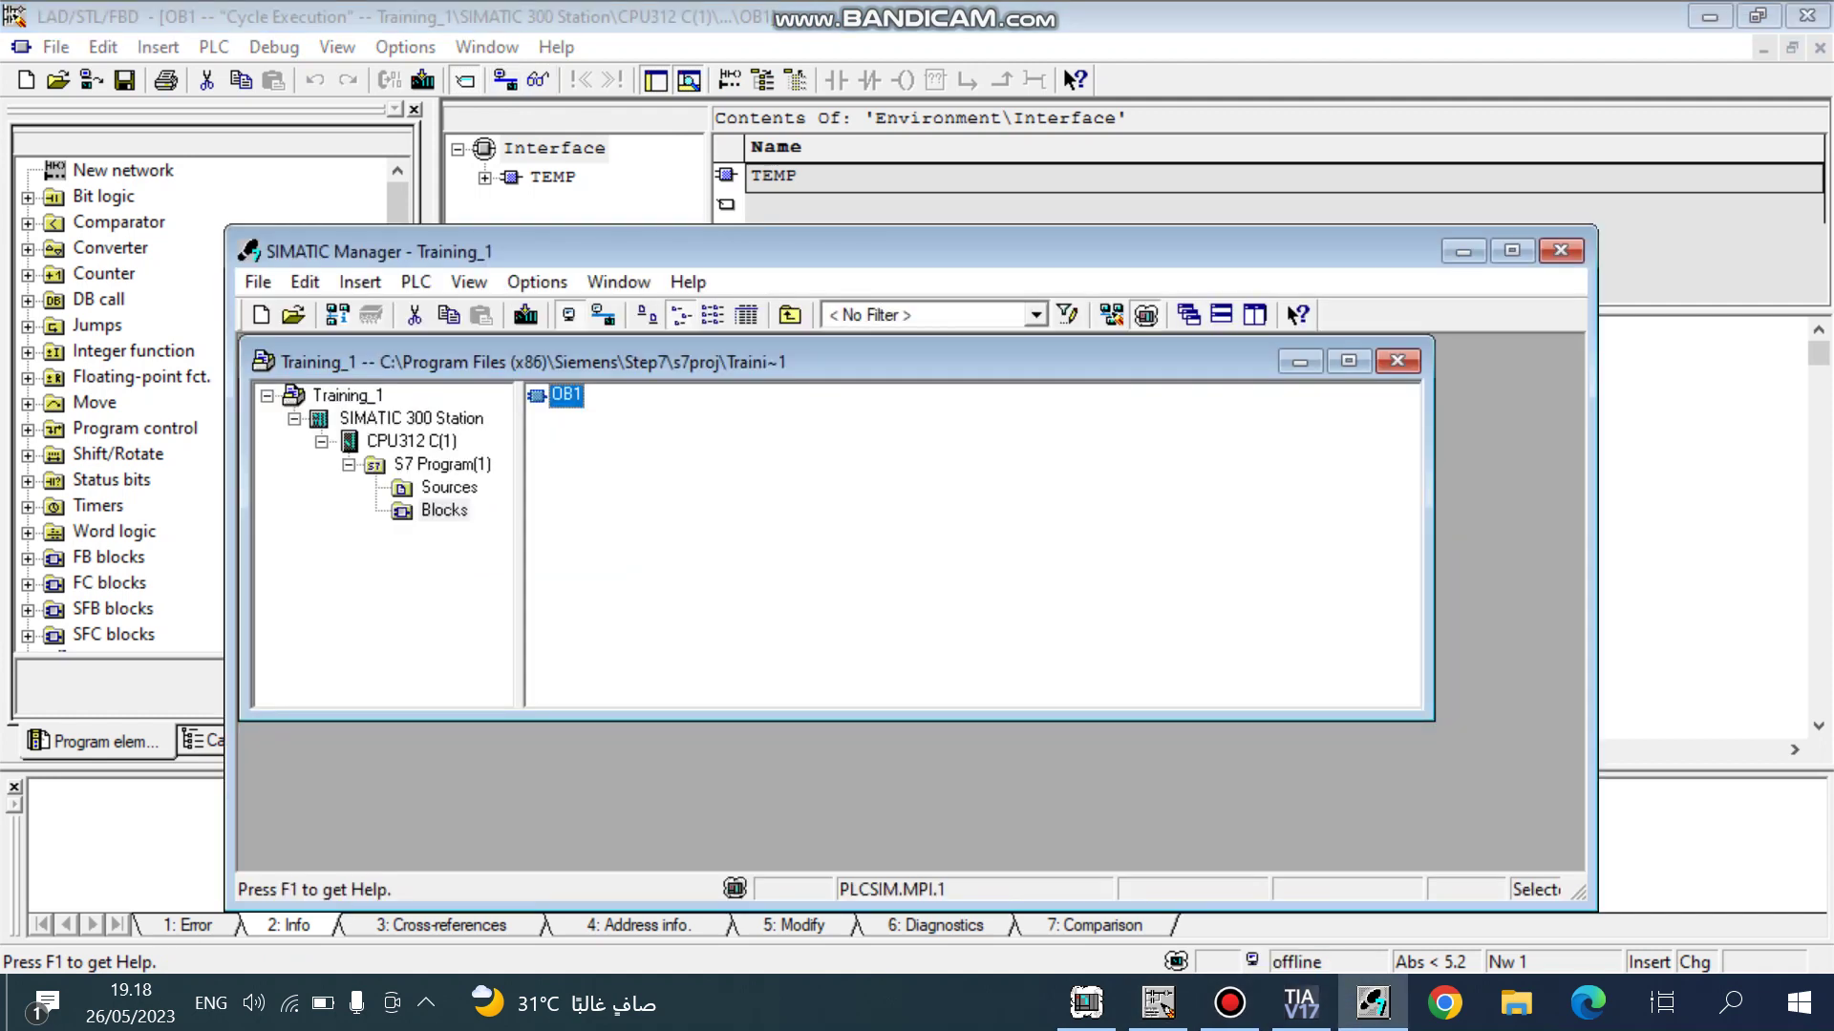
left_click(411, 419)
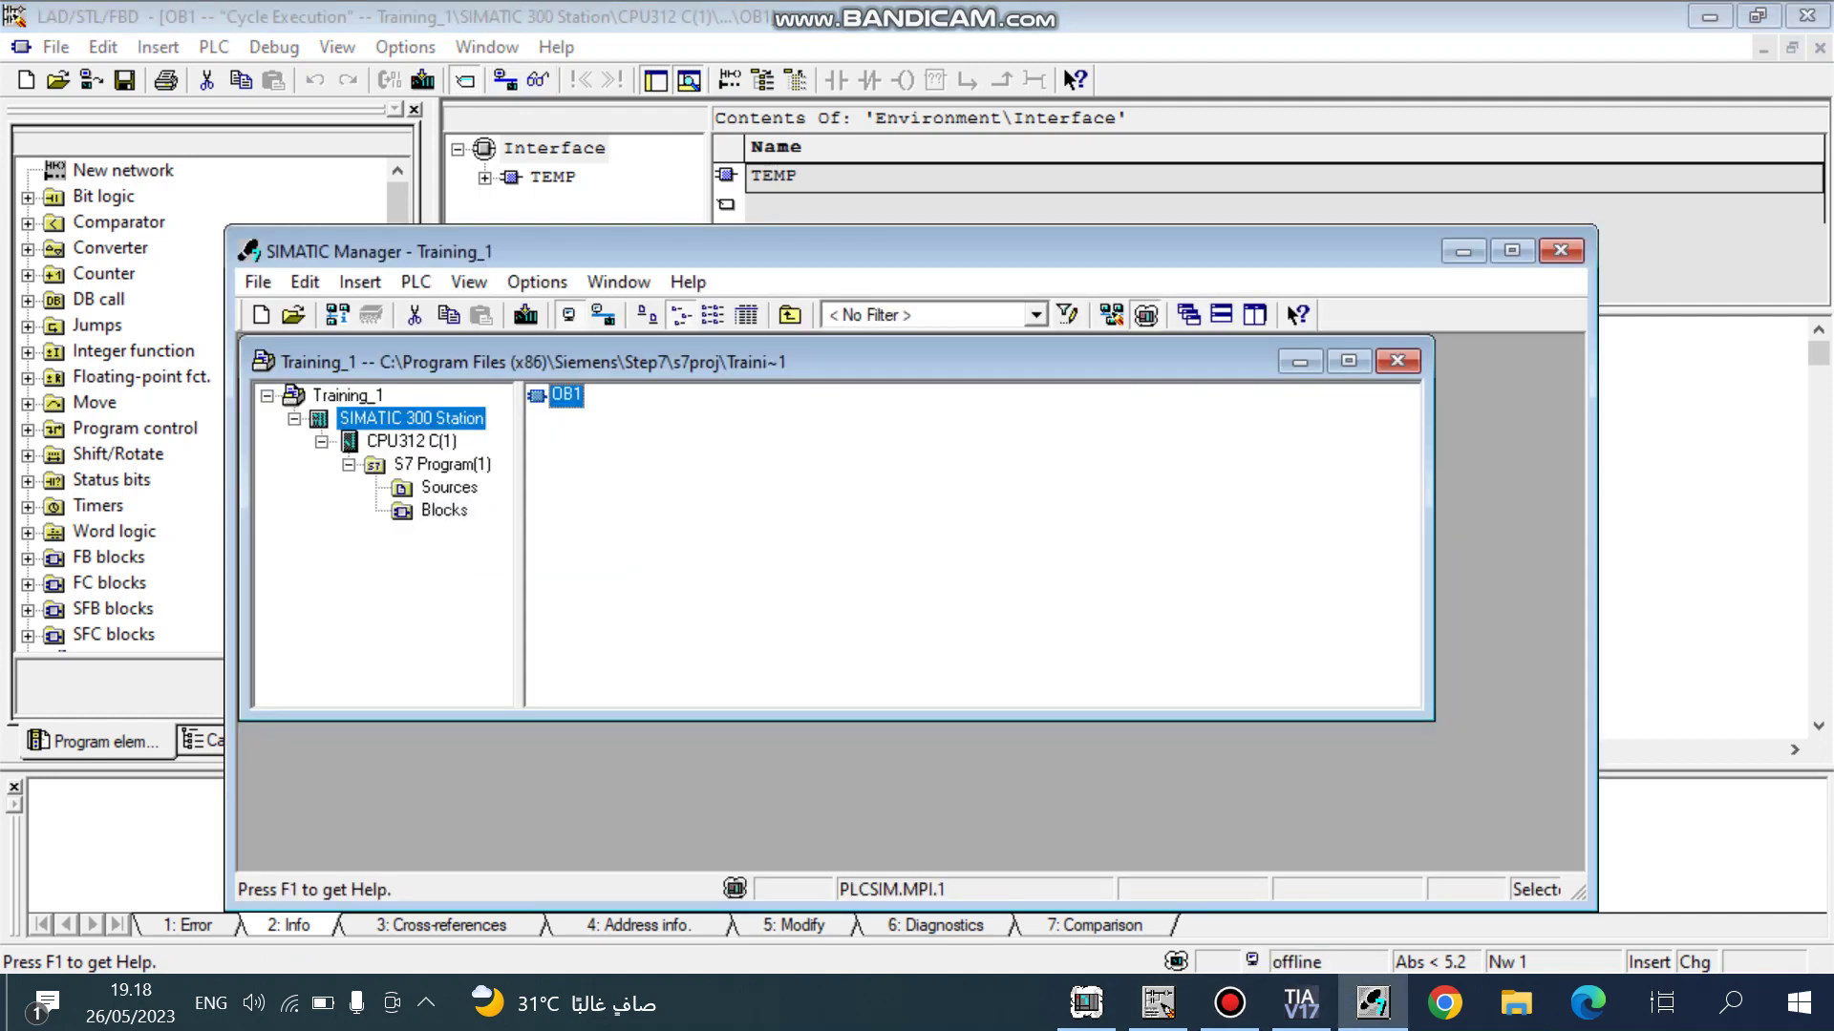
left_click(584, 395)
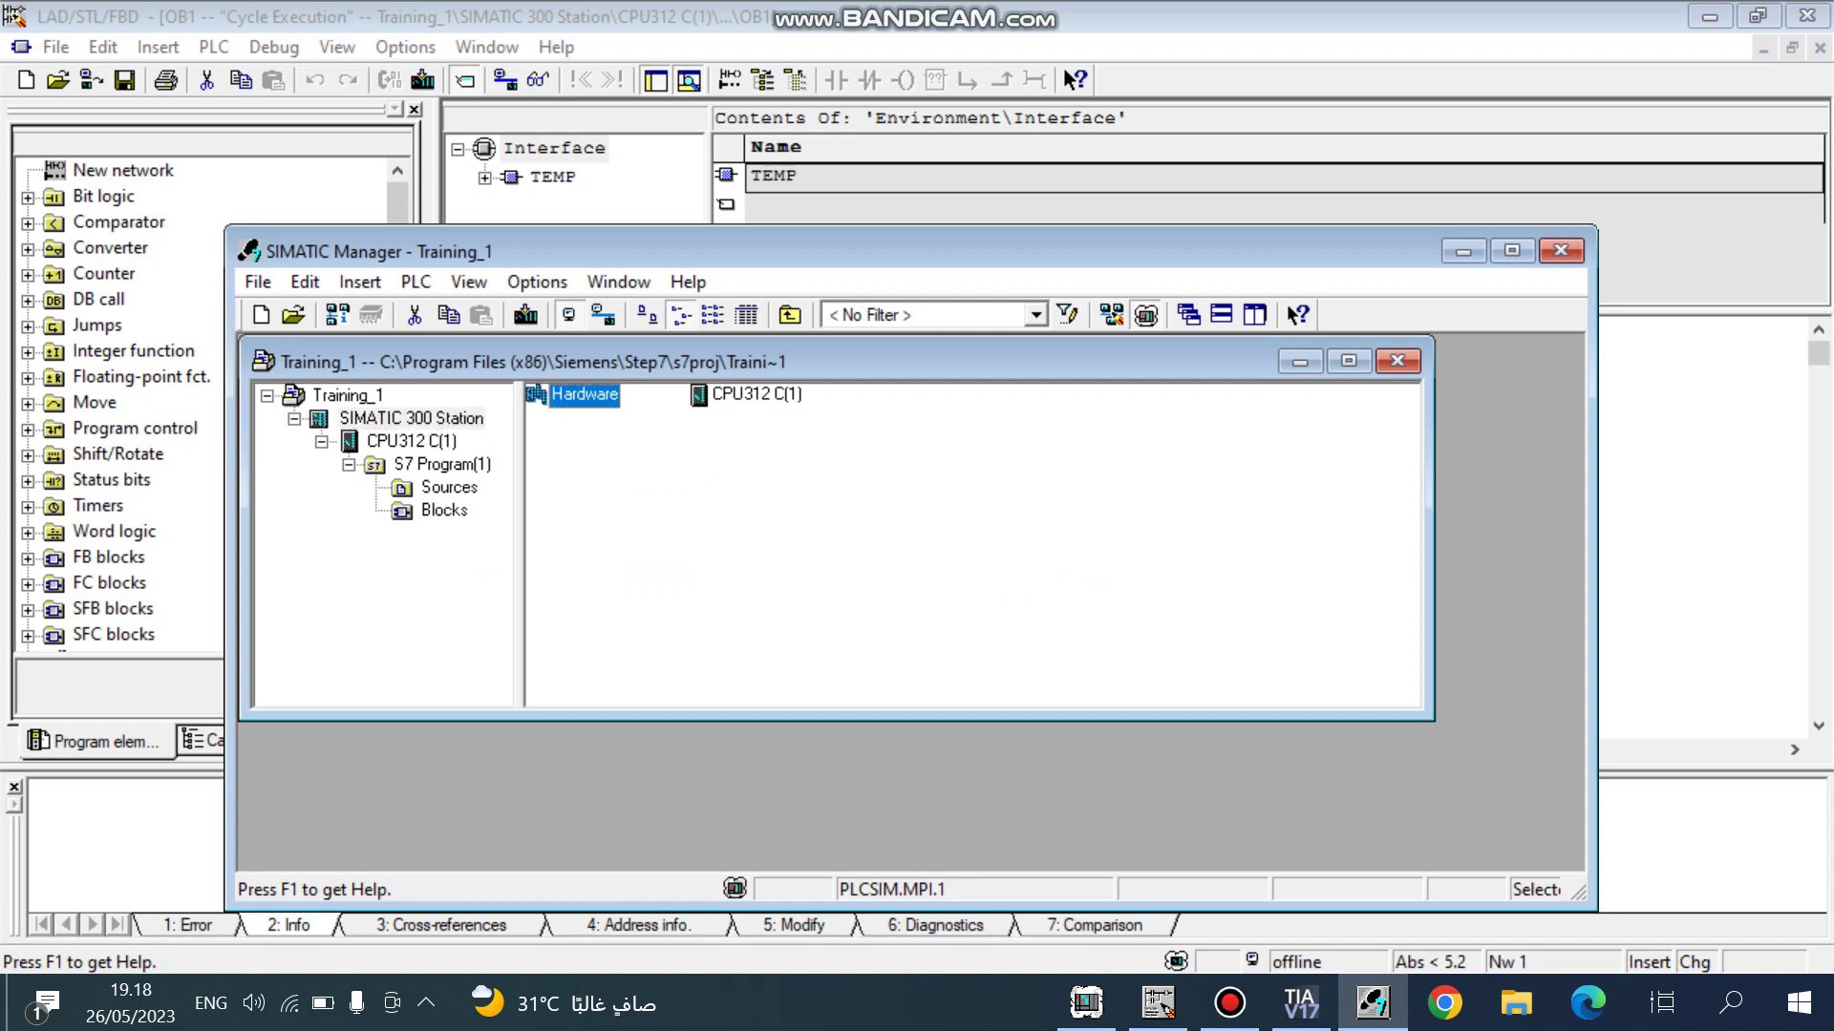
key("Return")
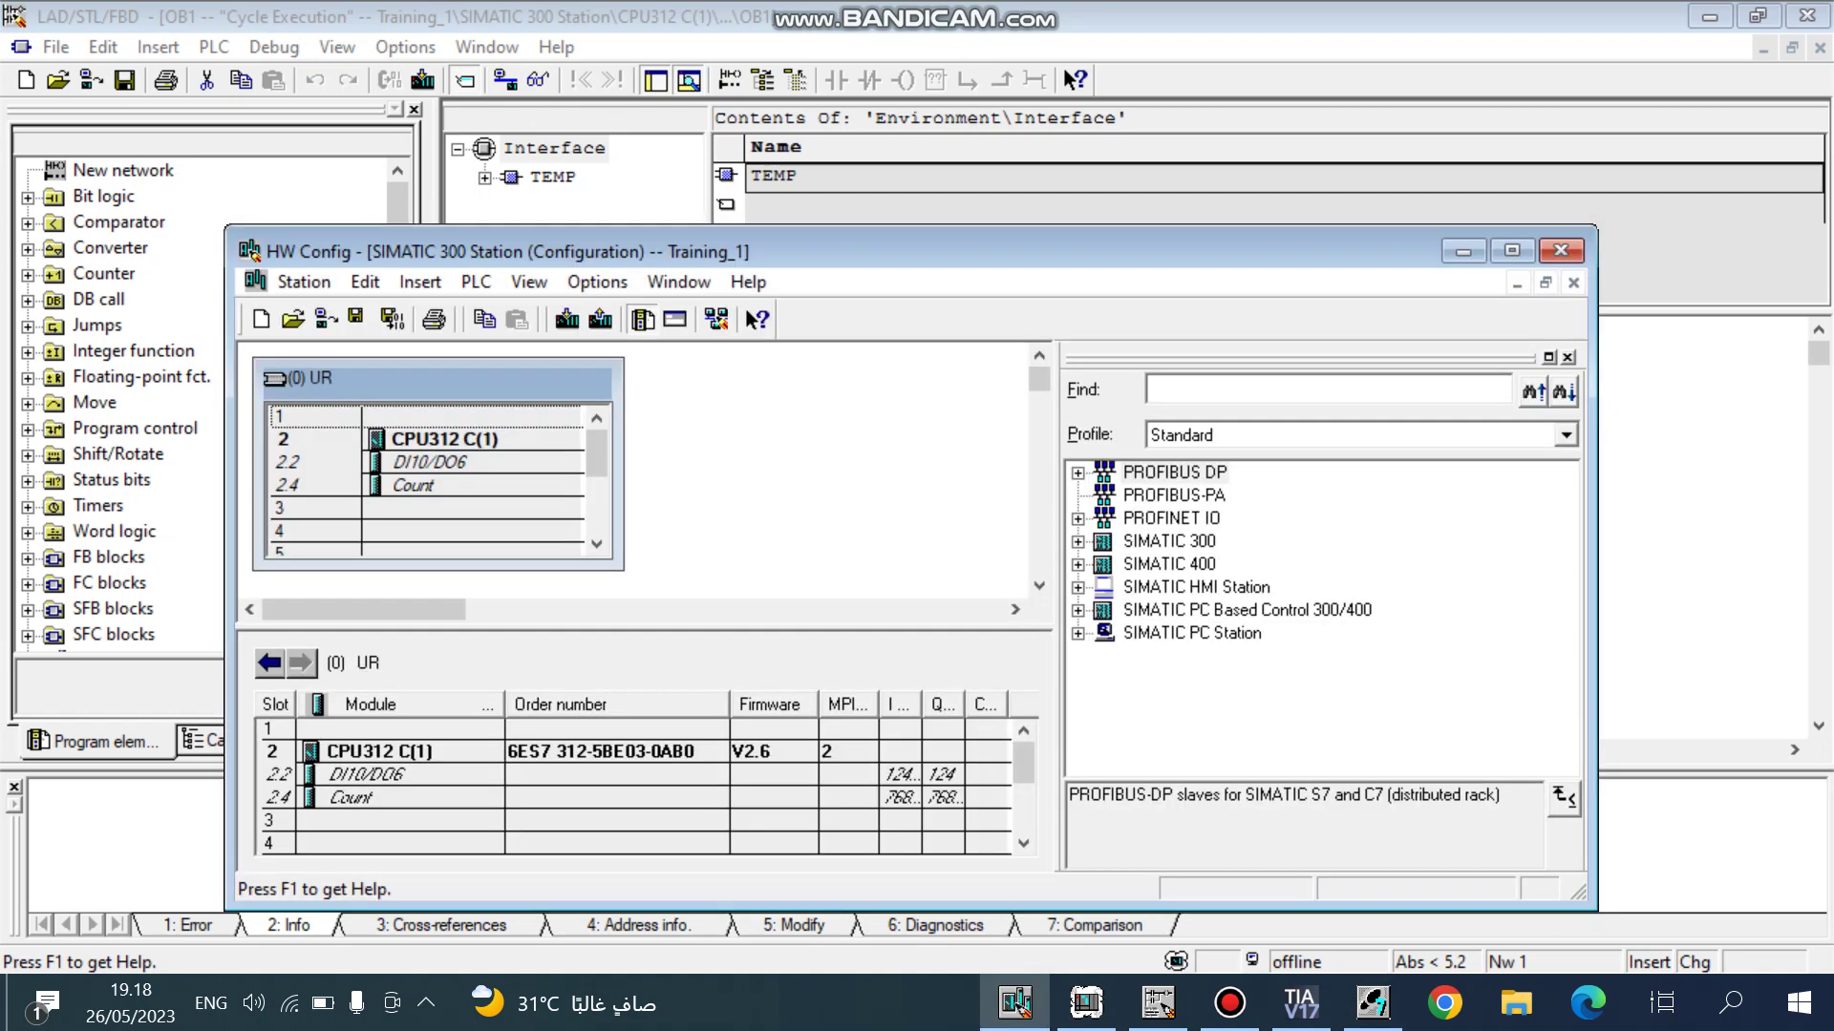
left_click(1512, 251)
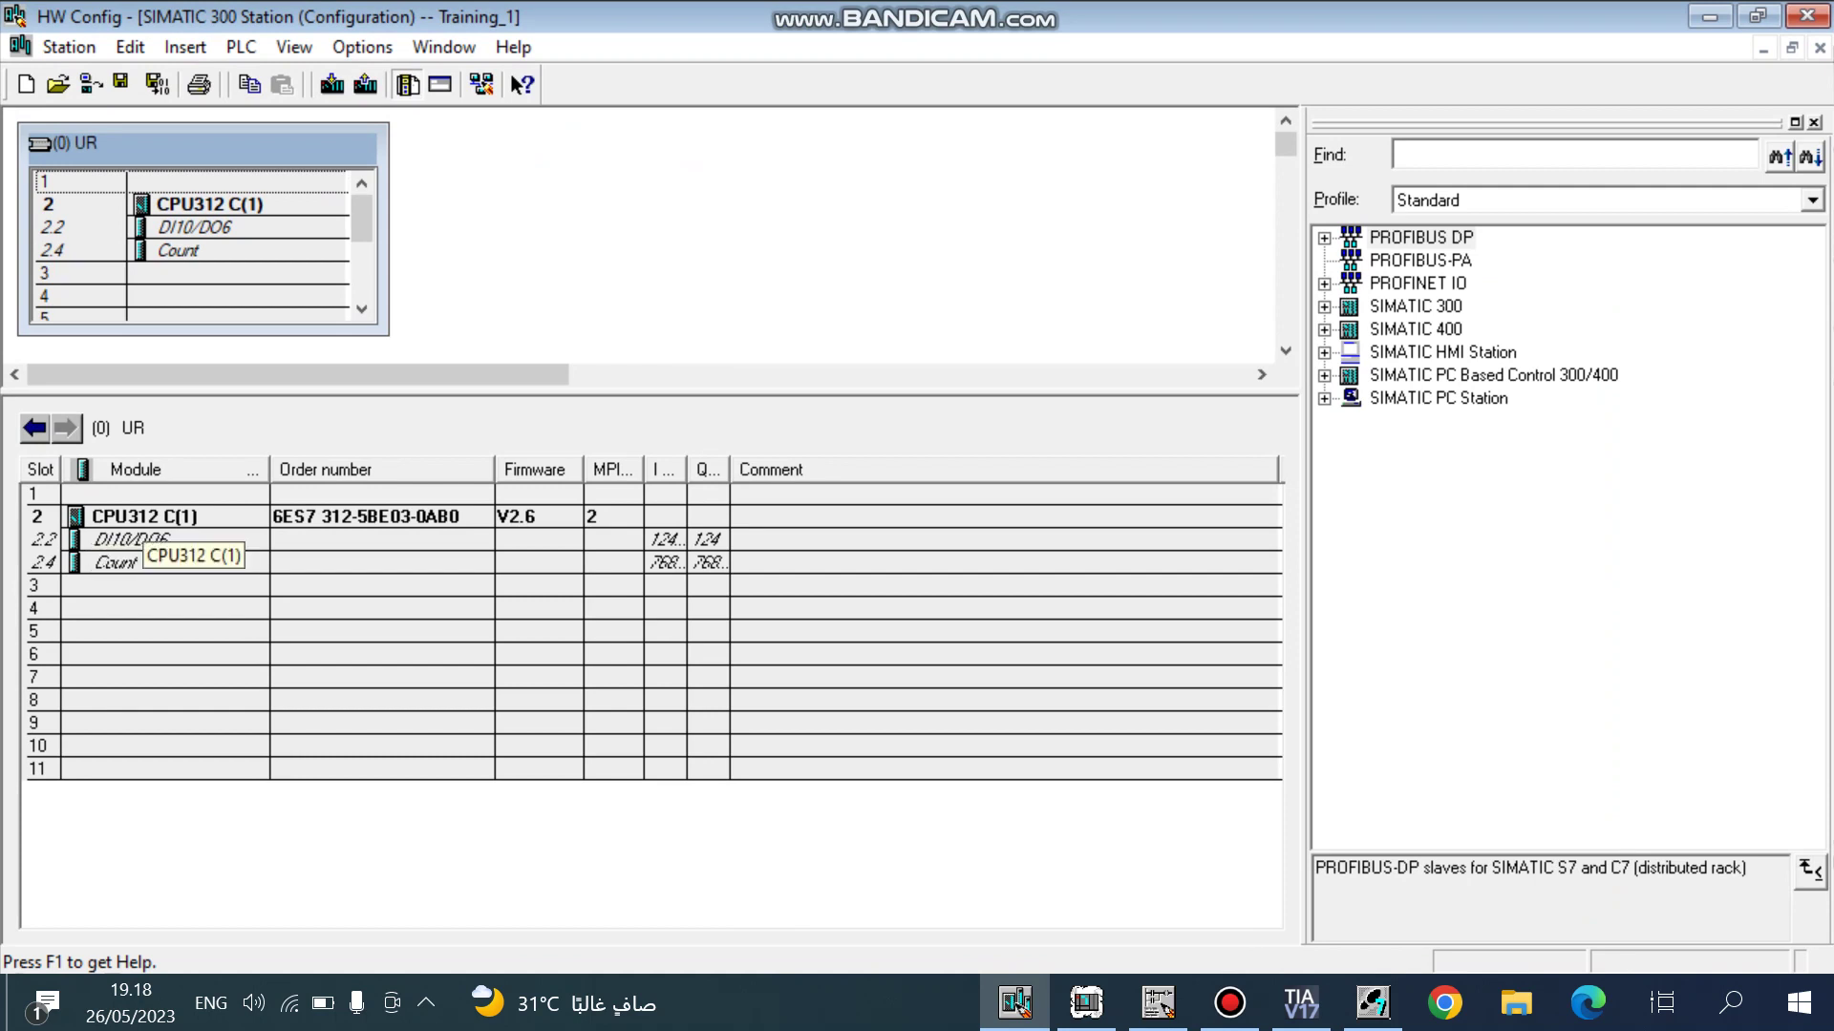
Insert the digital input module SM 321 DI16xDC24V (6ES7 321-1BH00-0AA0) from SIMATIC 300's SM-300 modules into slot 4 of the rack.
left_click(142, 518)
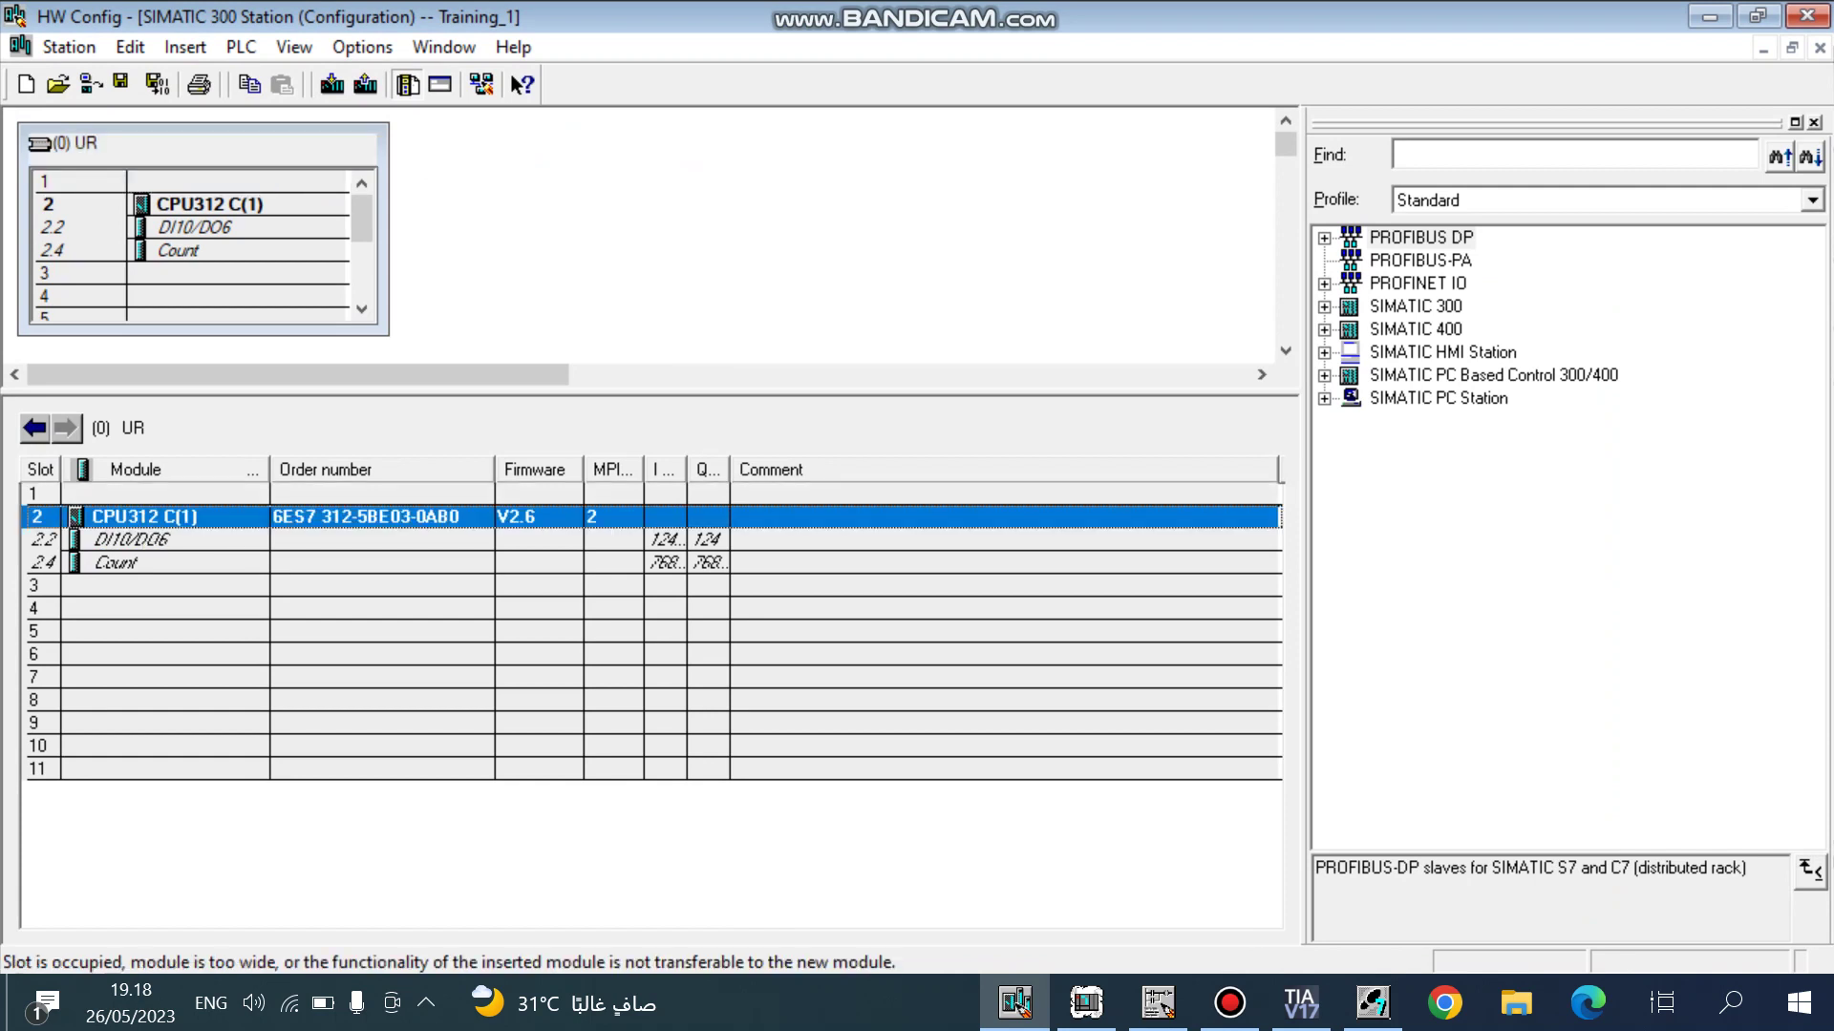
left_click(141, 586)
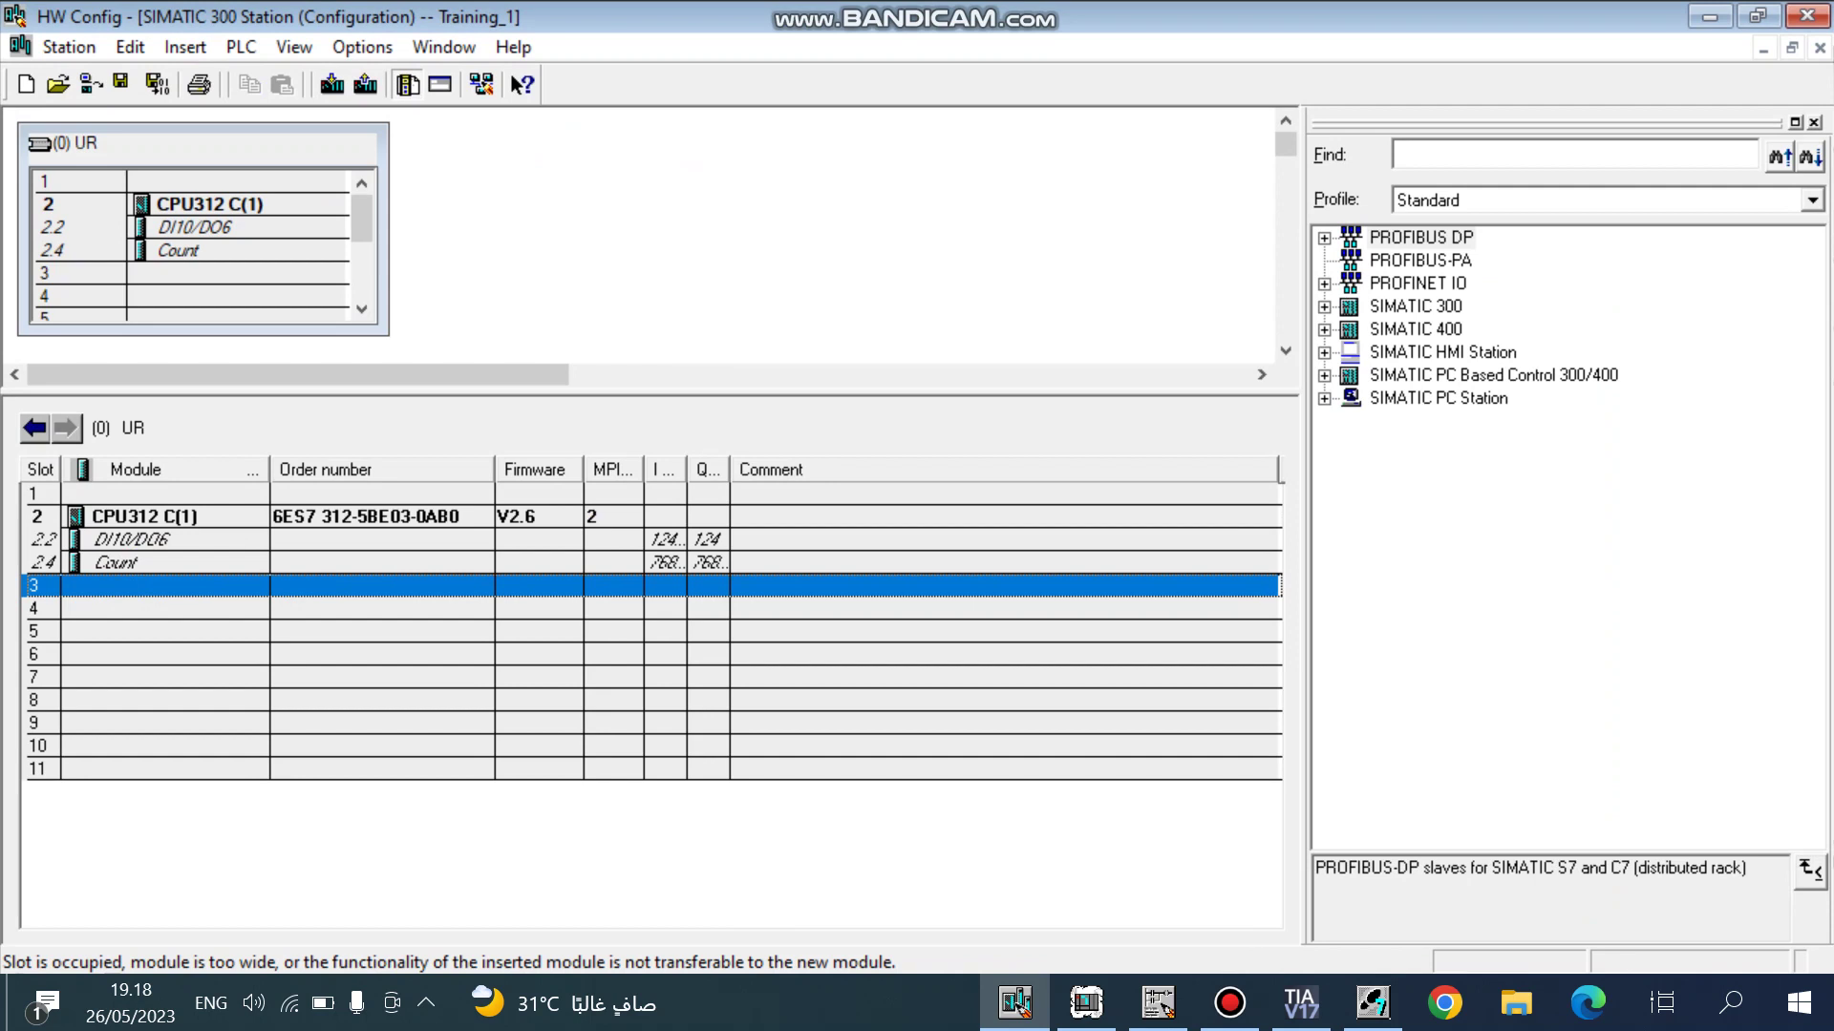
left_click(141, 608)
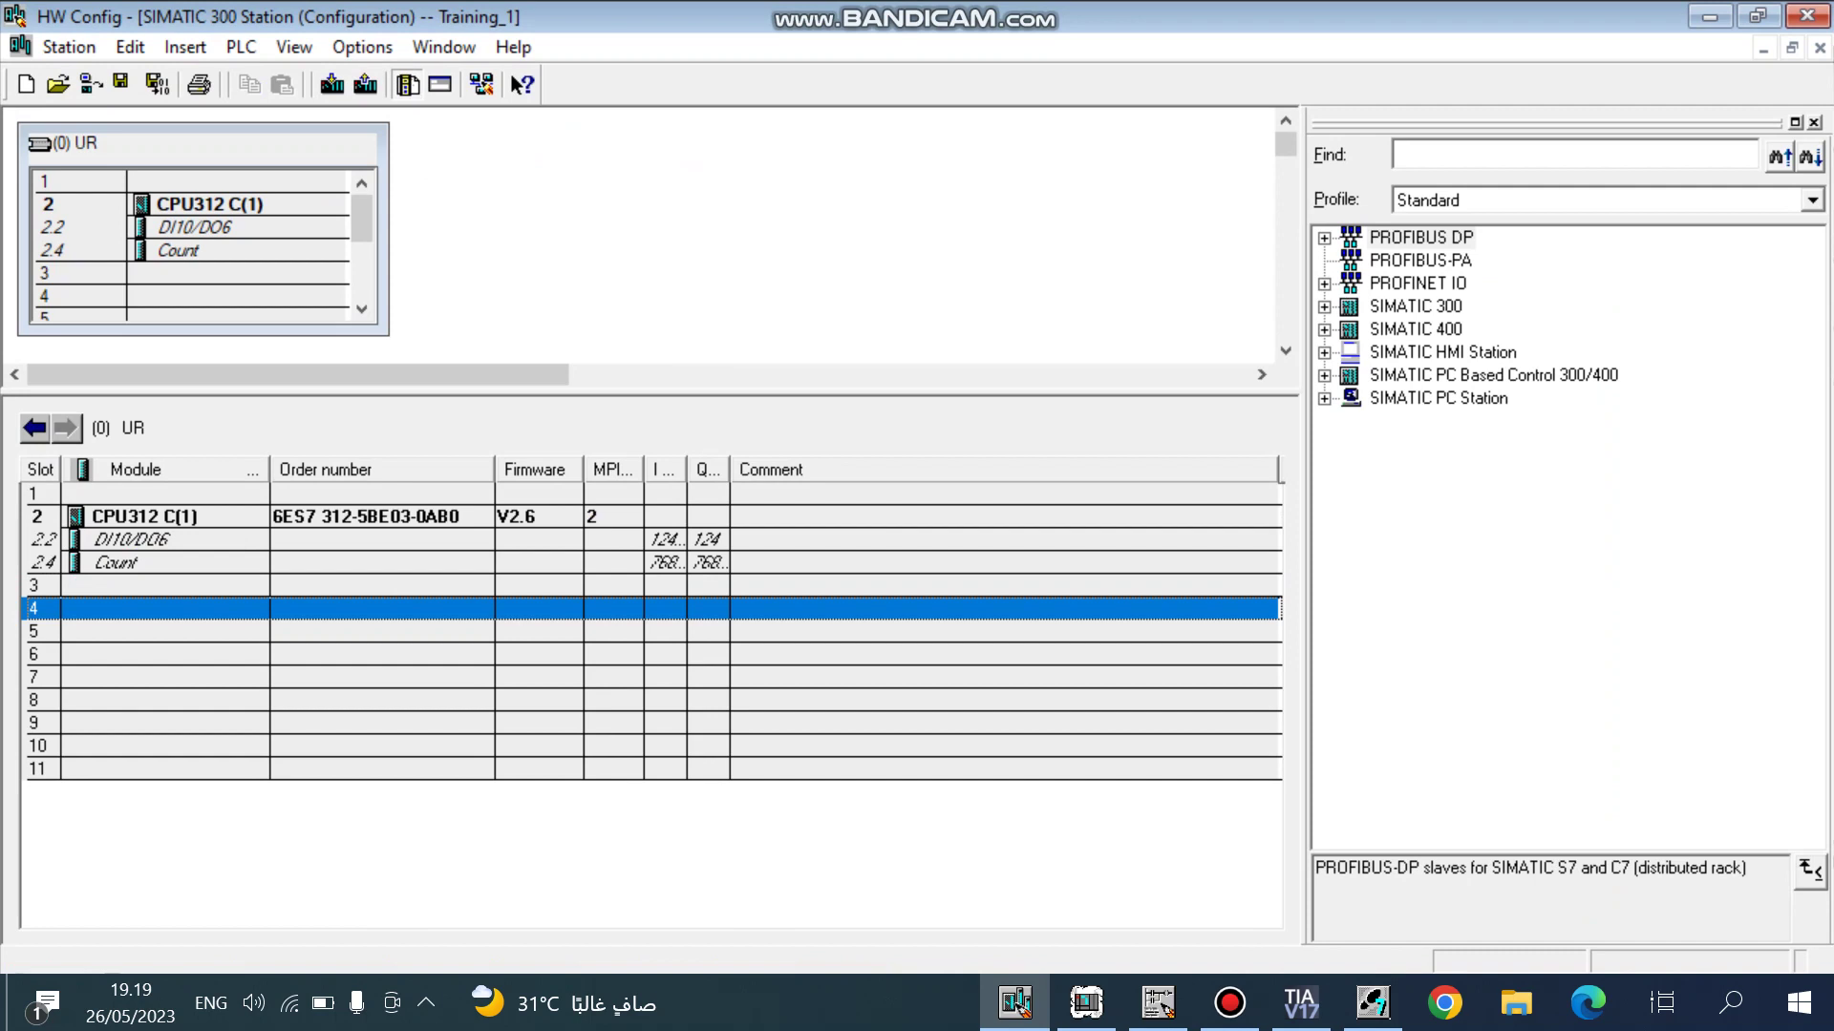
left_click(1325, 308)
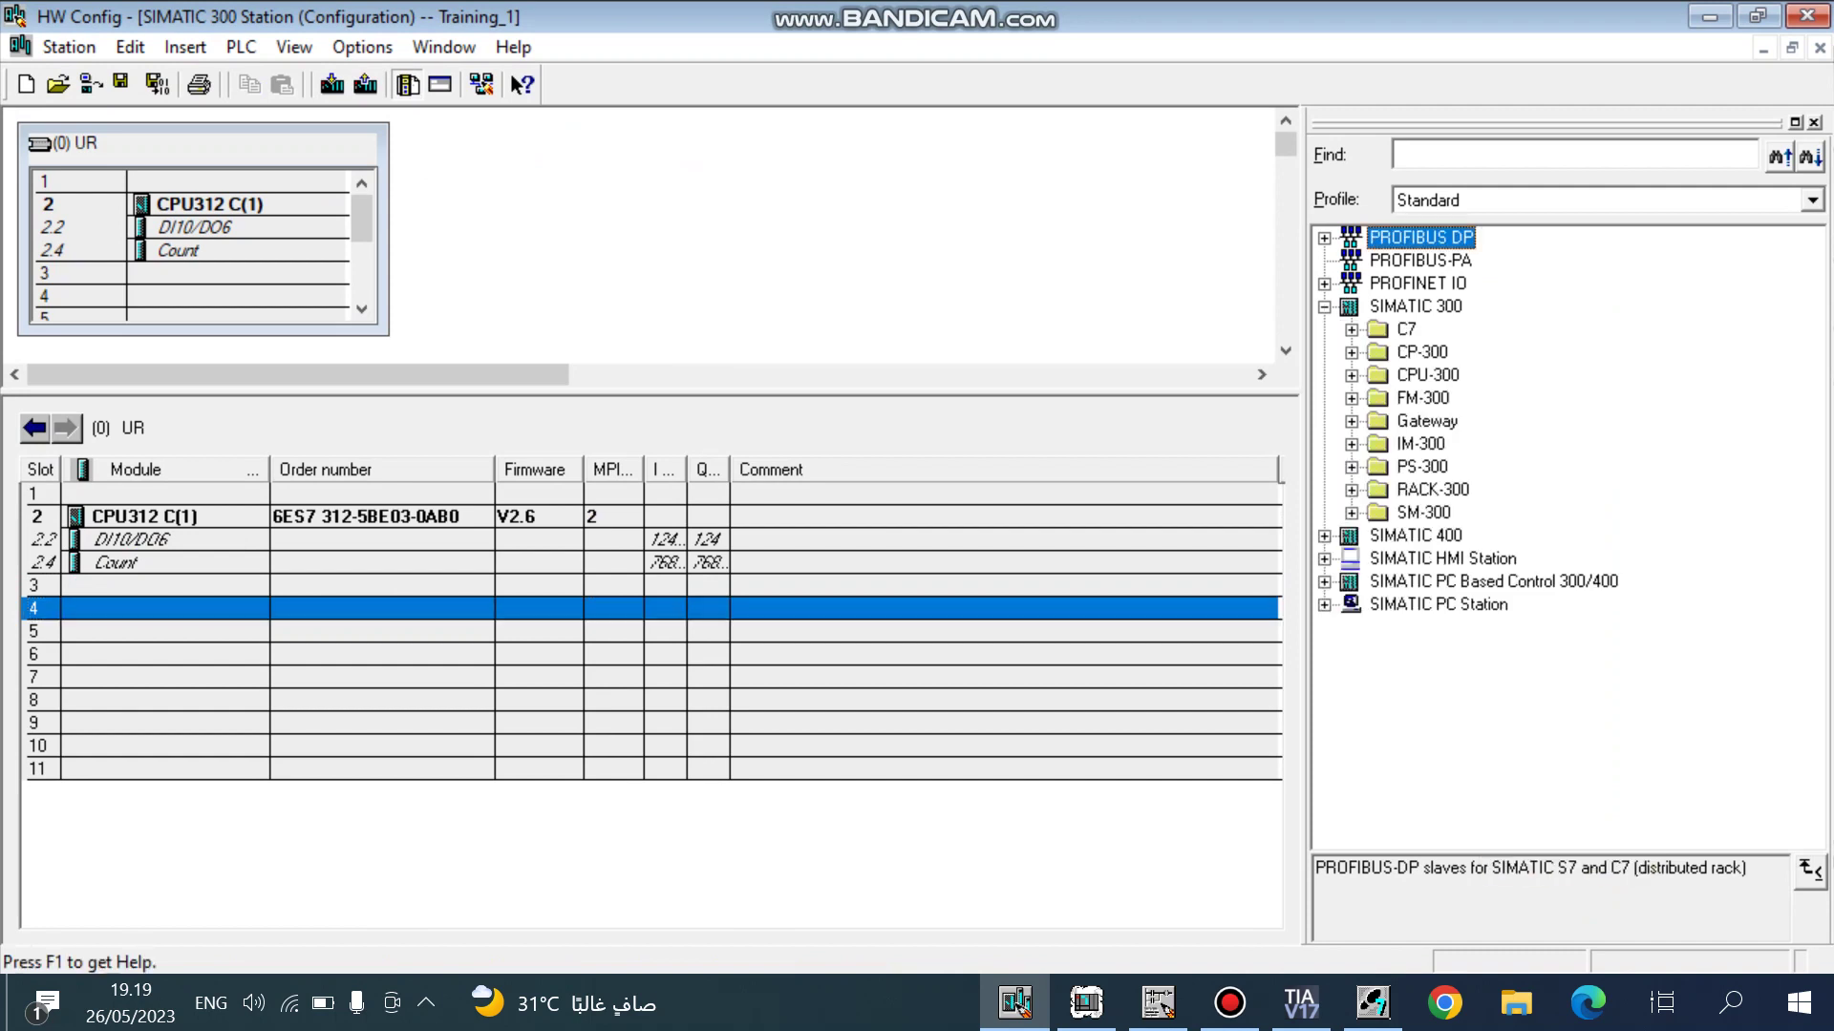
left_click(1351, 513)
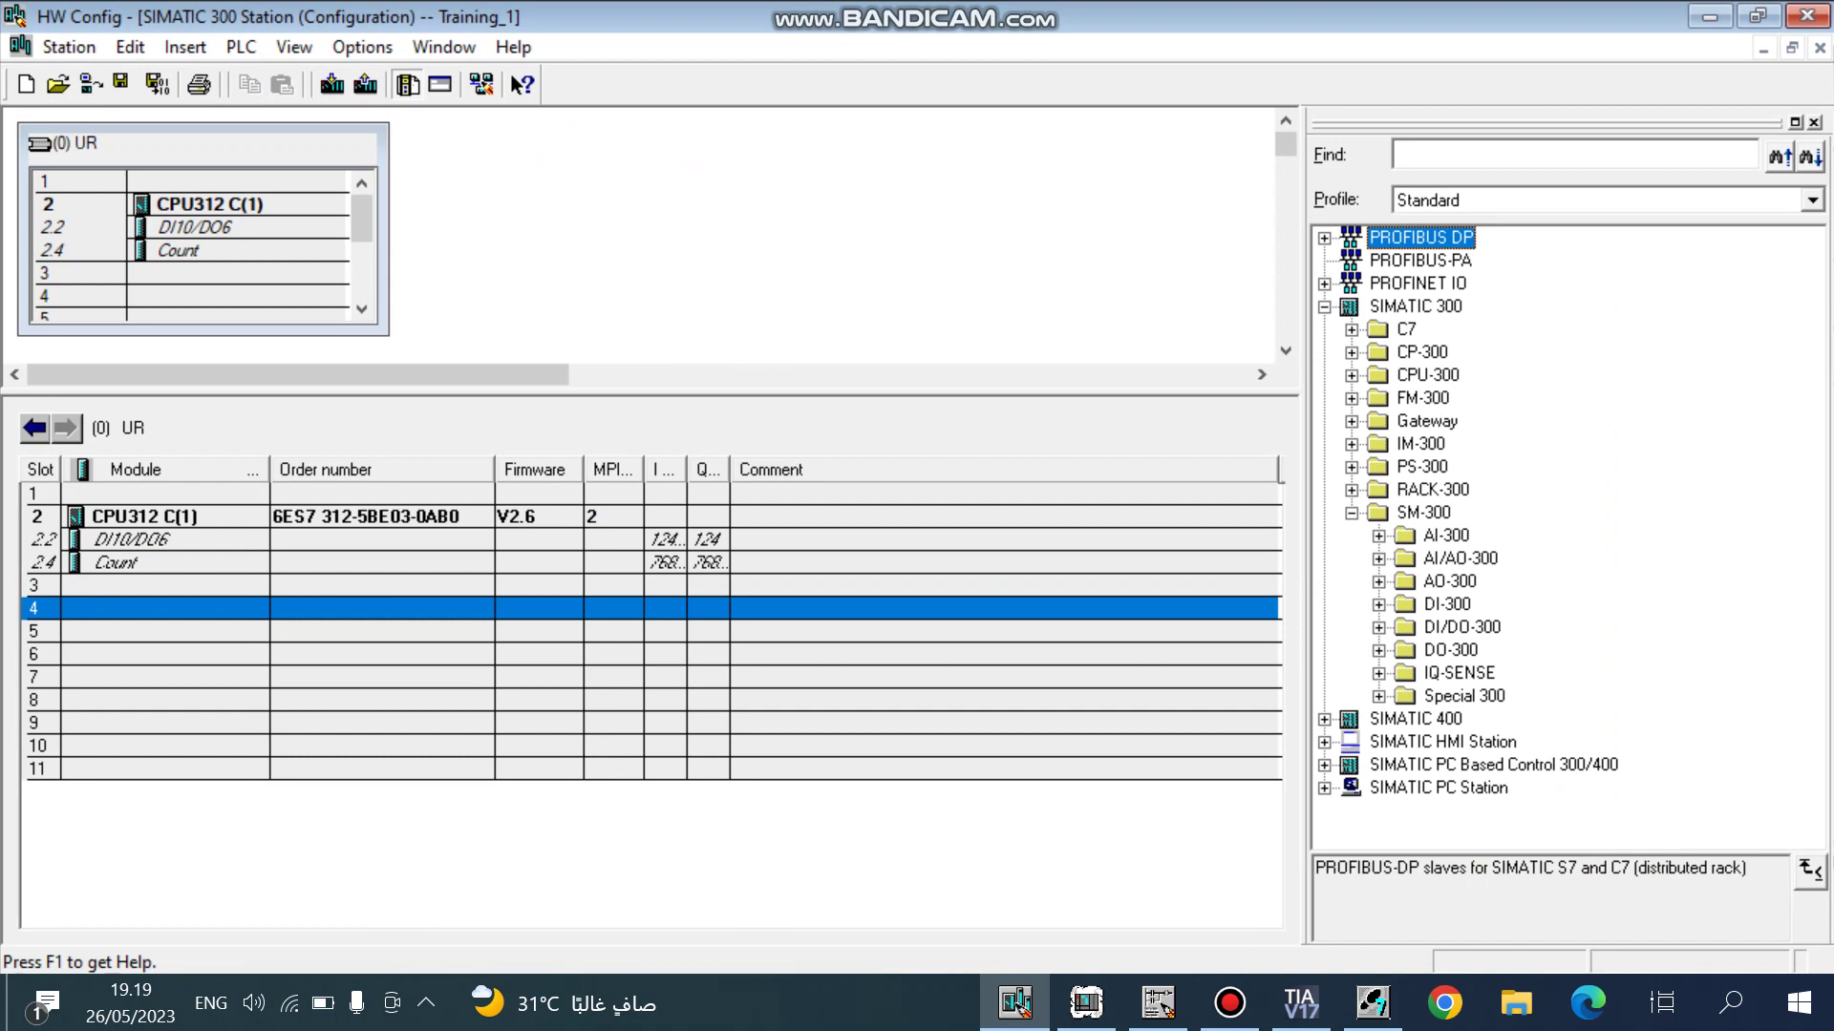
left_click(1378, 604)
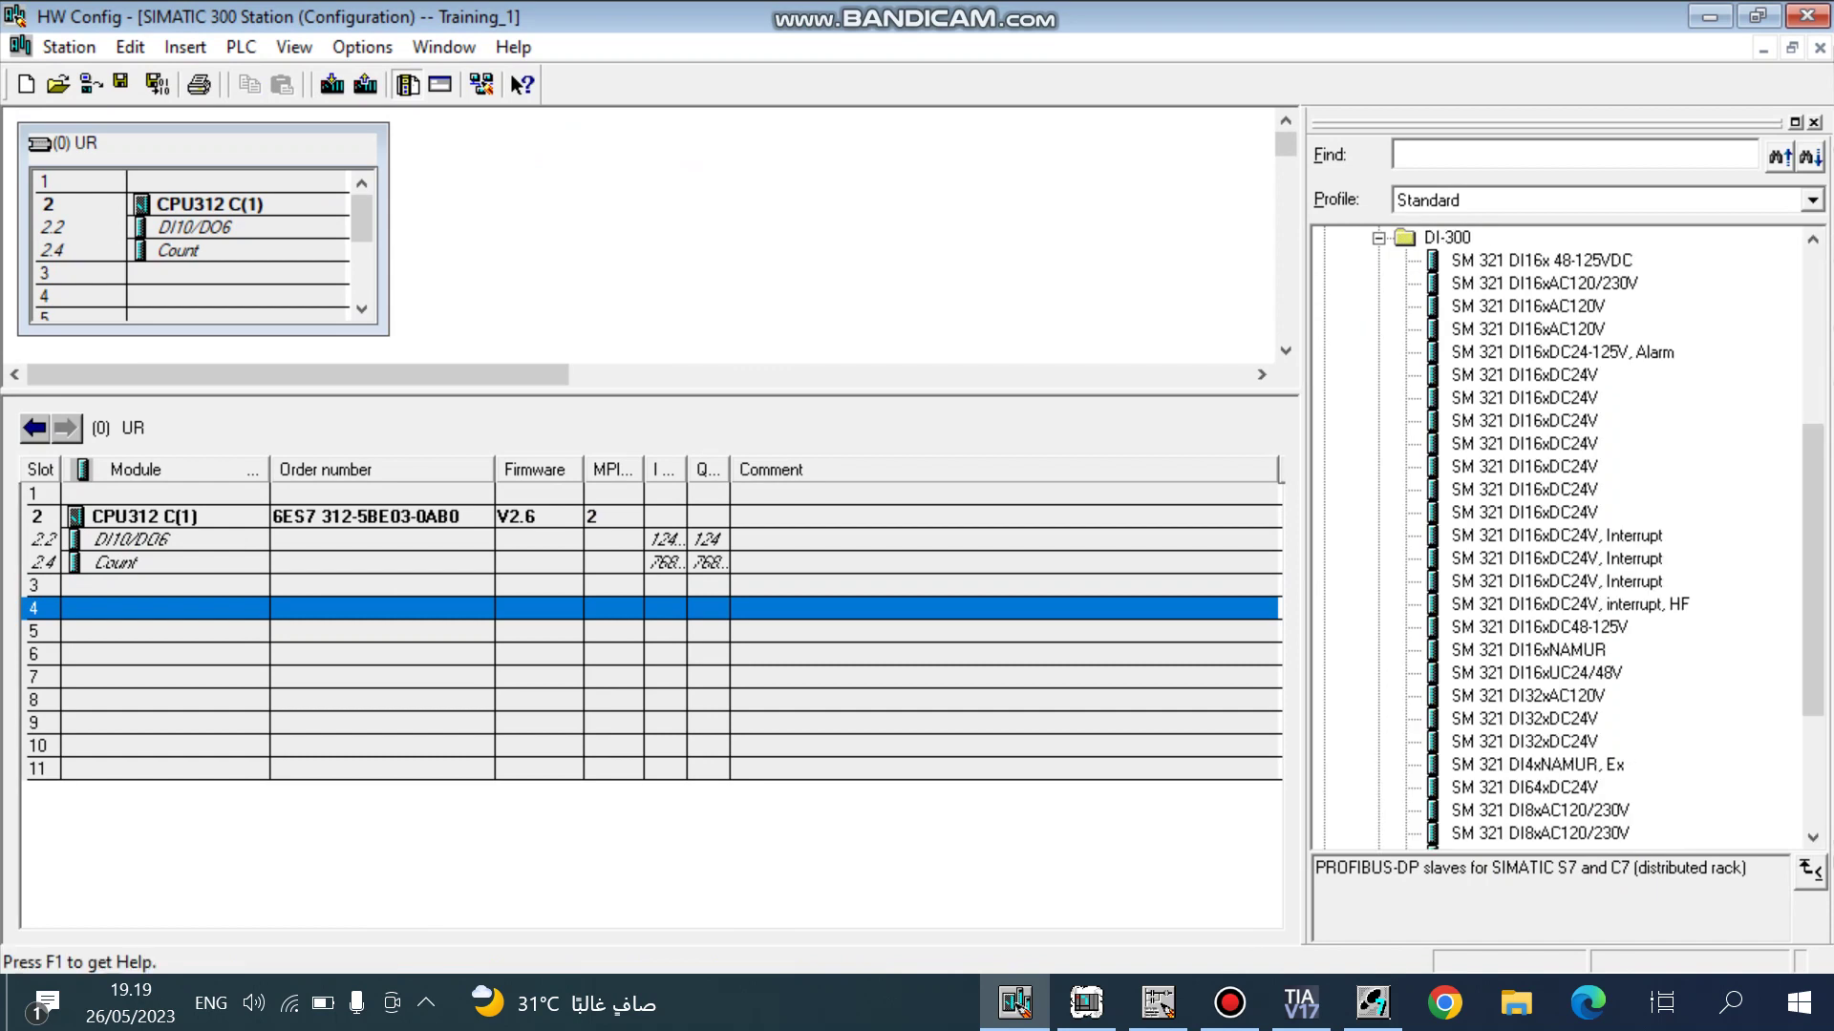
left_click(1524, 376)
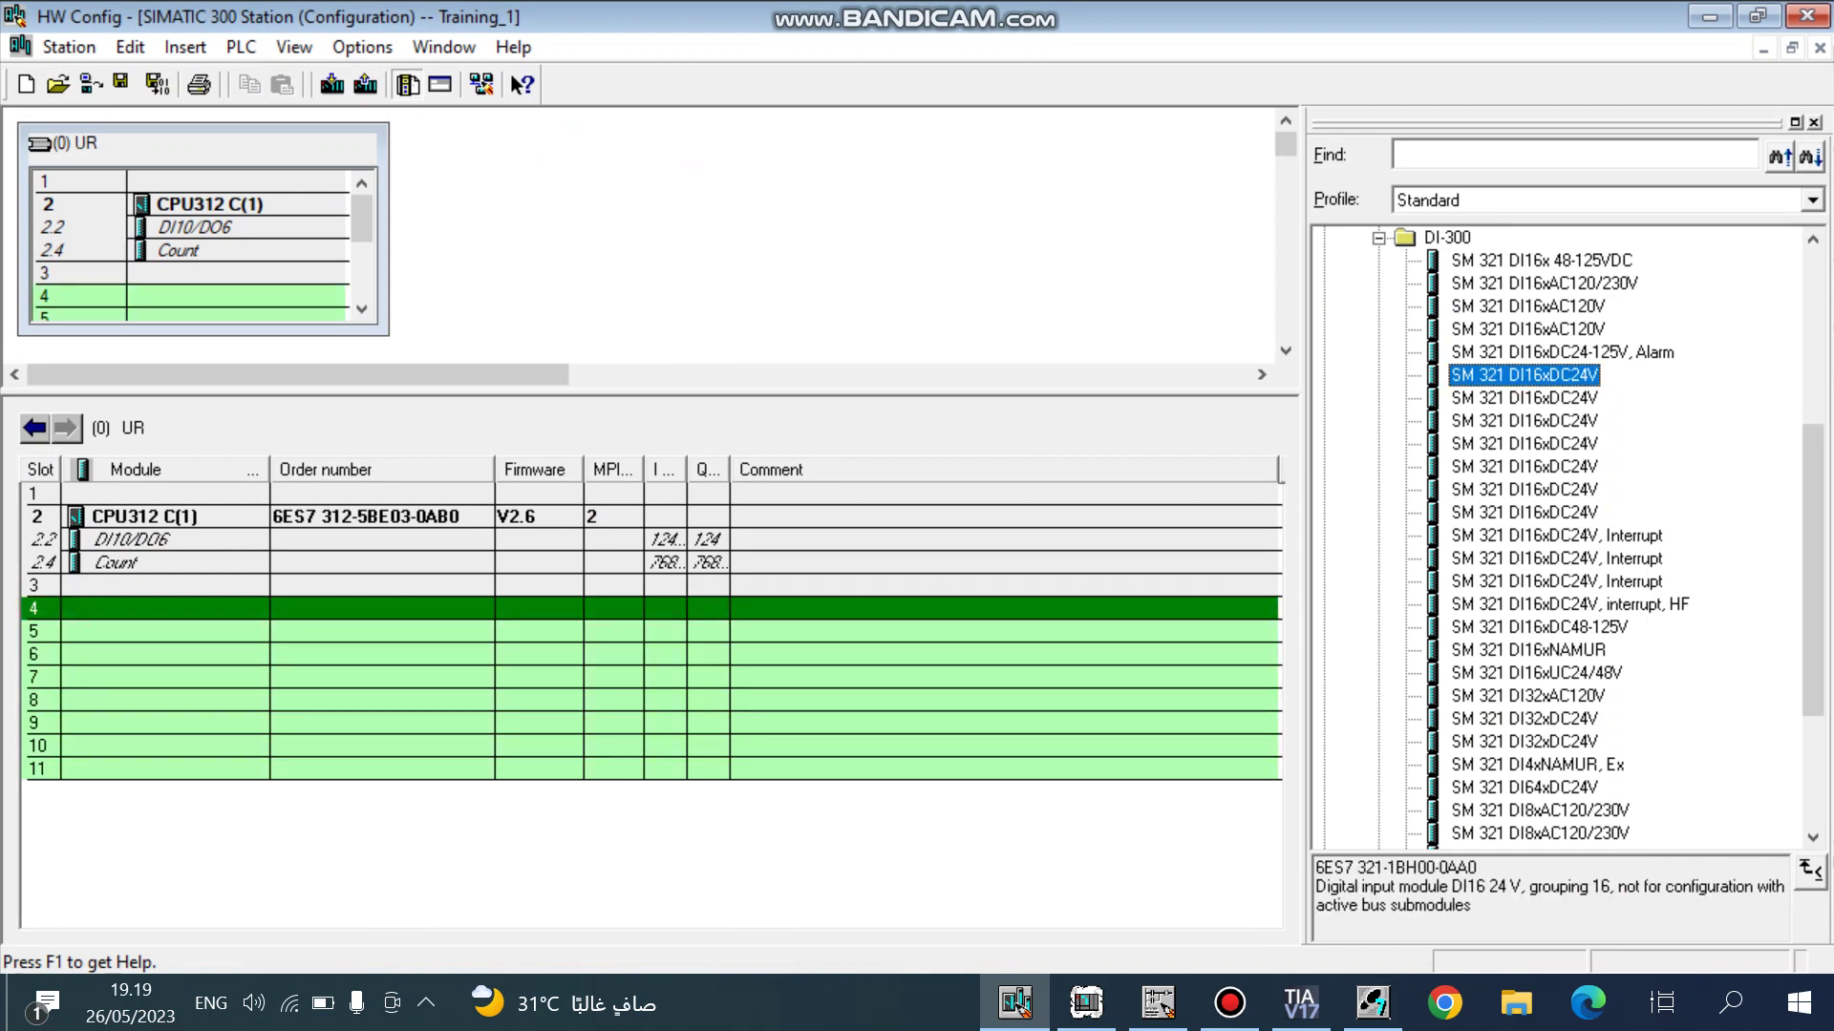
double_click(1523, 375)
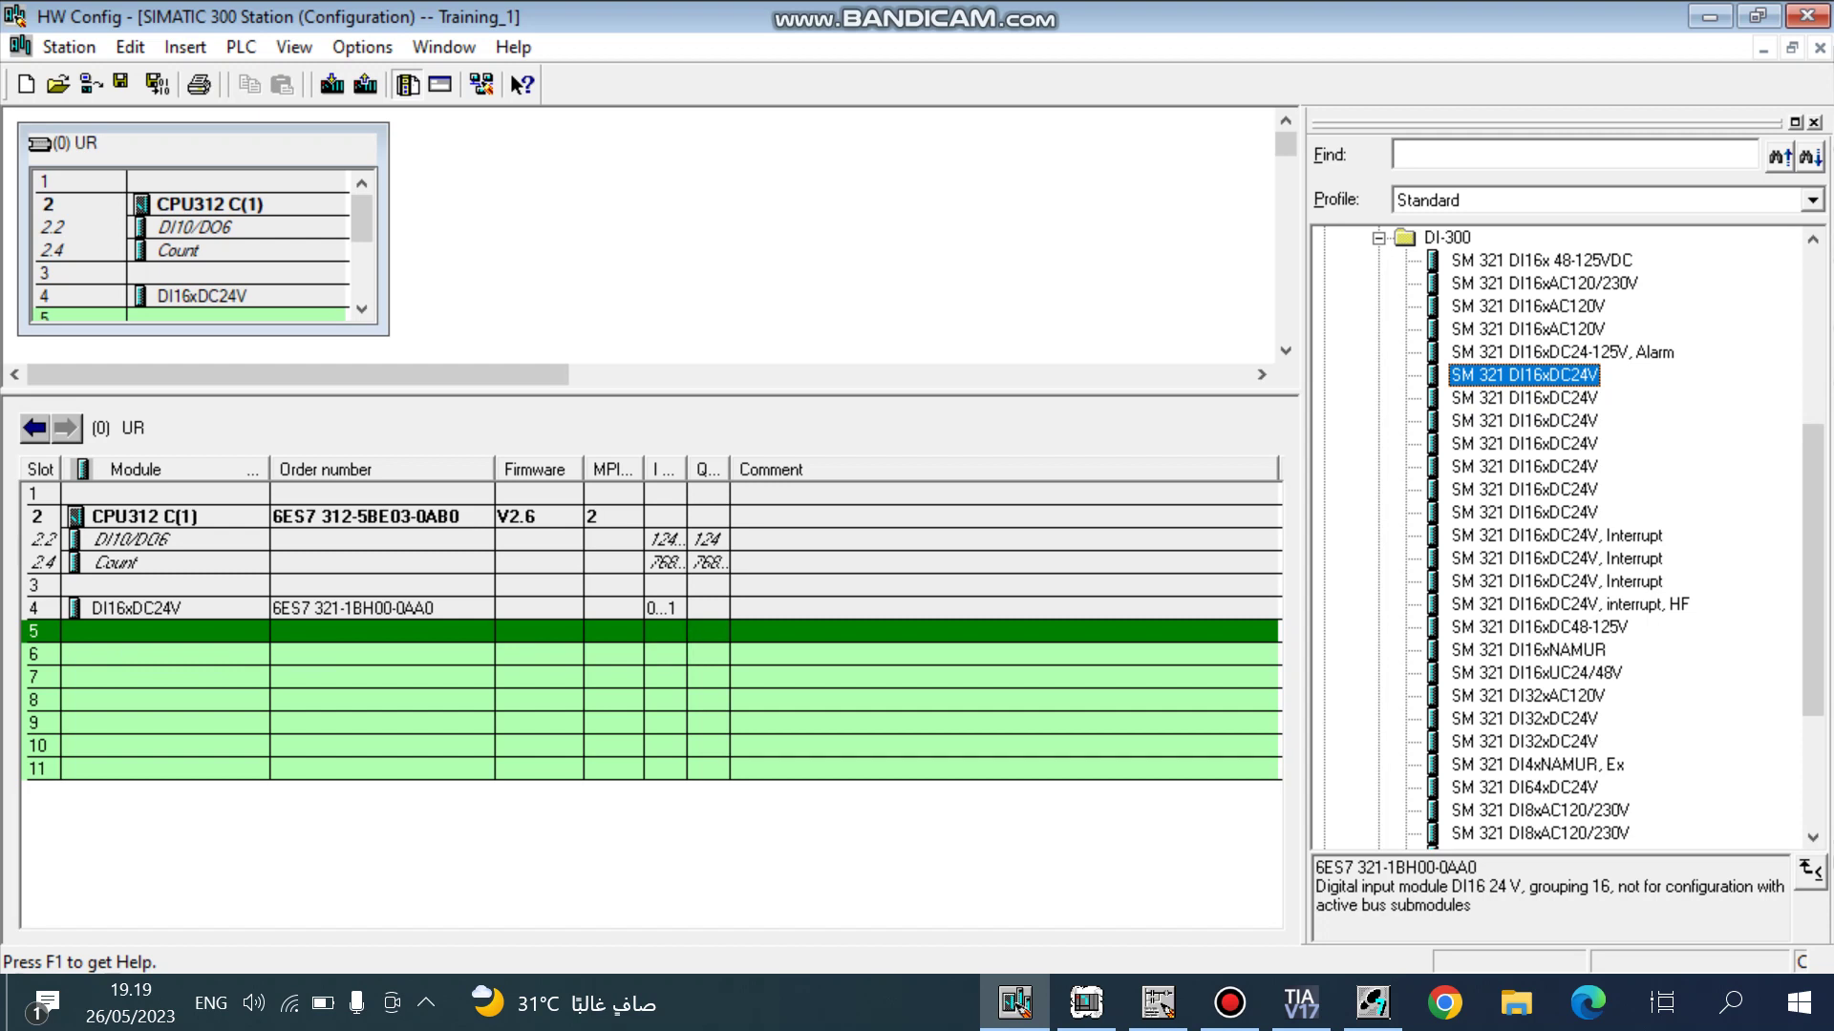
Disable the system default addressing of the DI16xDC24V module in slot 4 and set its input start address to 1.
left_click(384, 610)
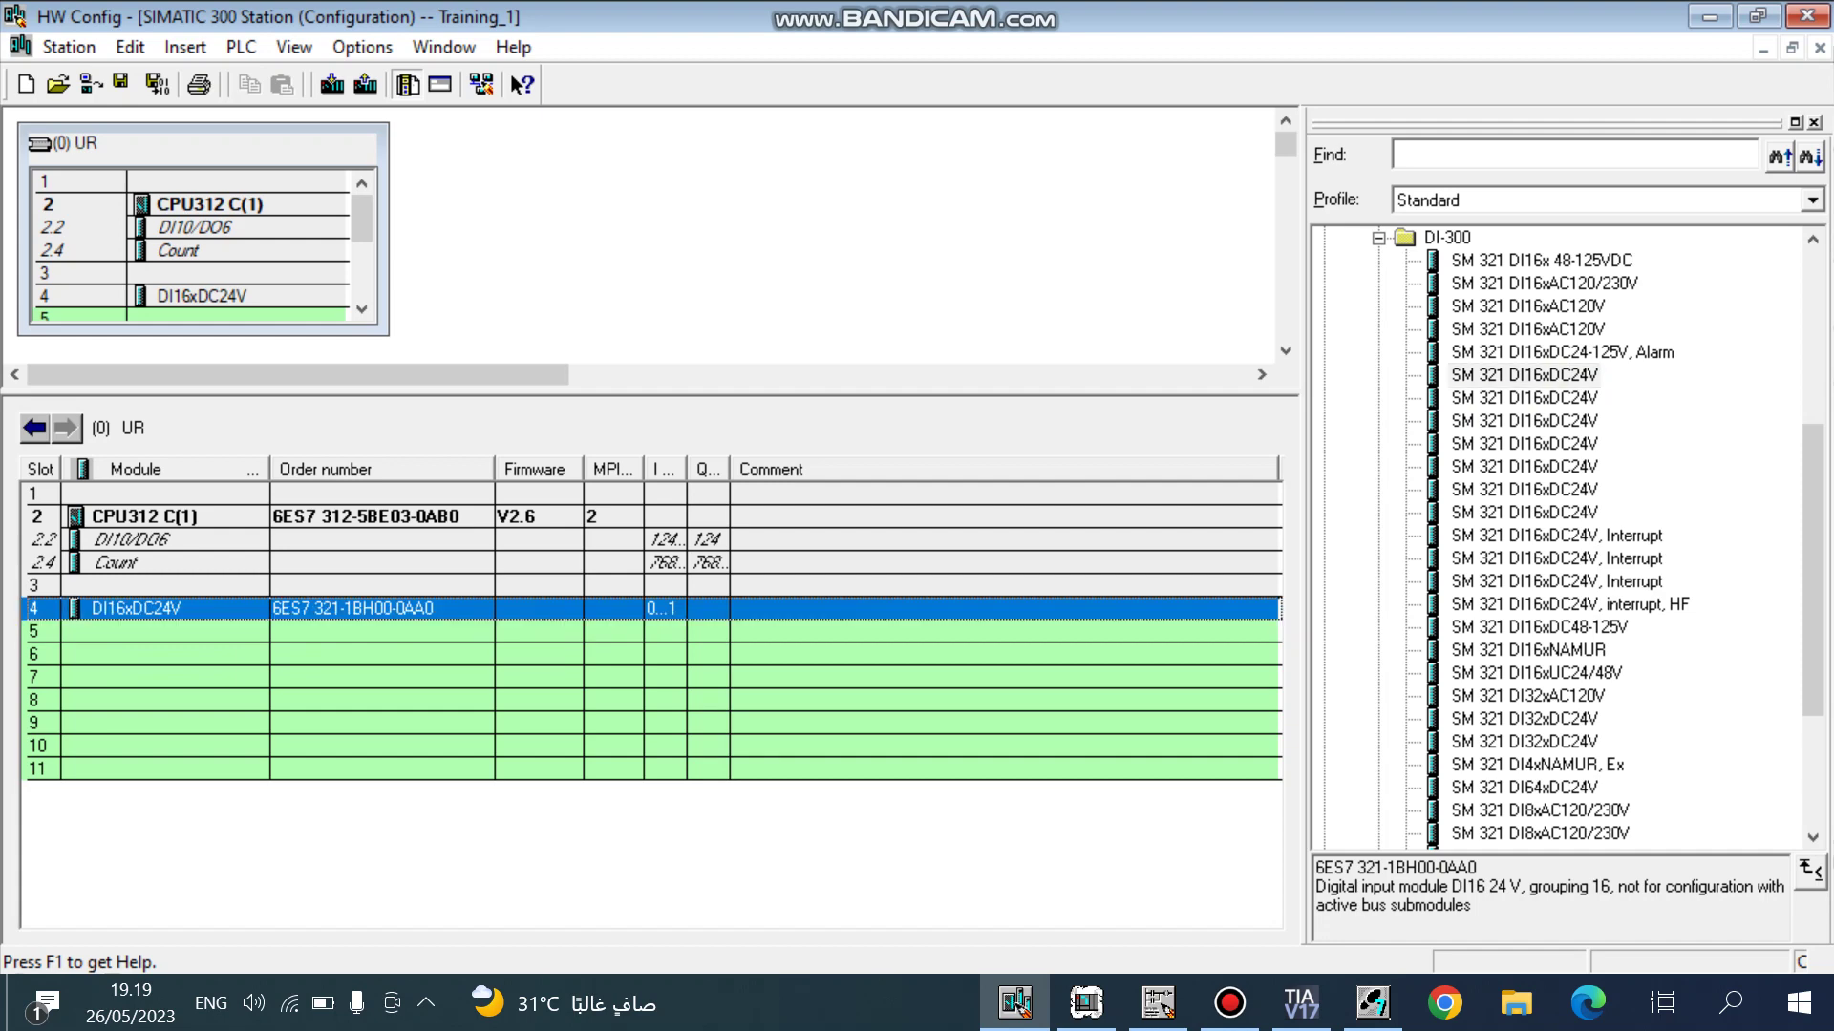
double_click(384, 610)
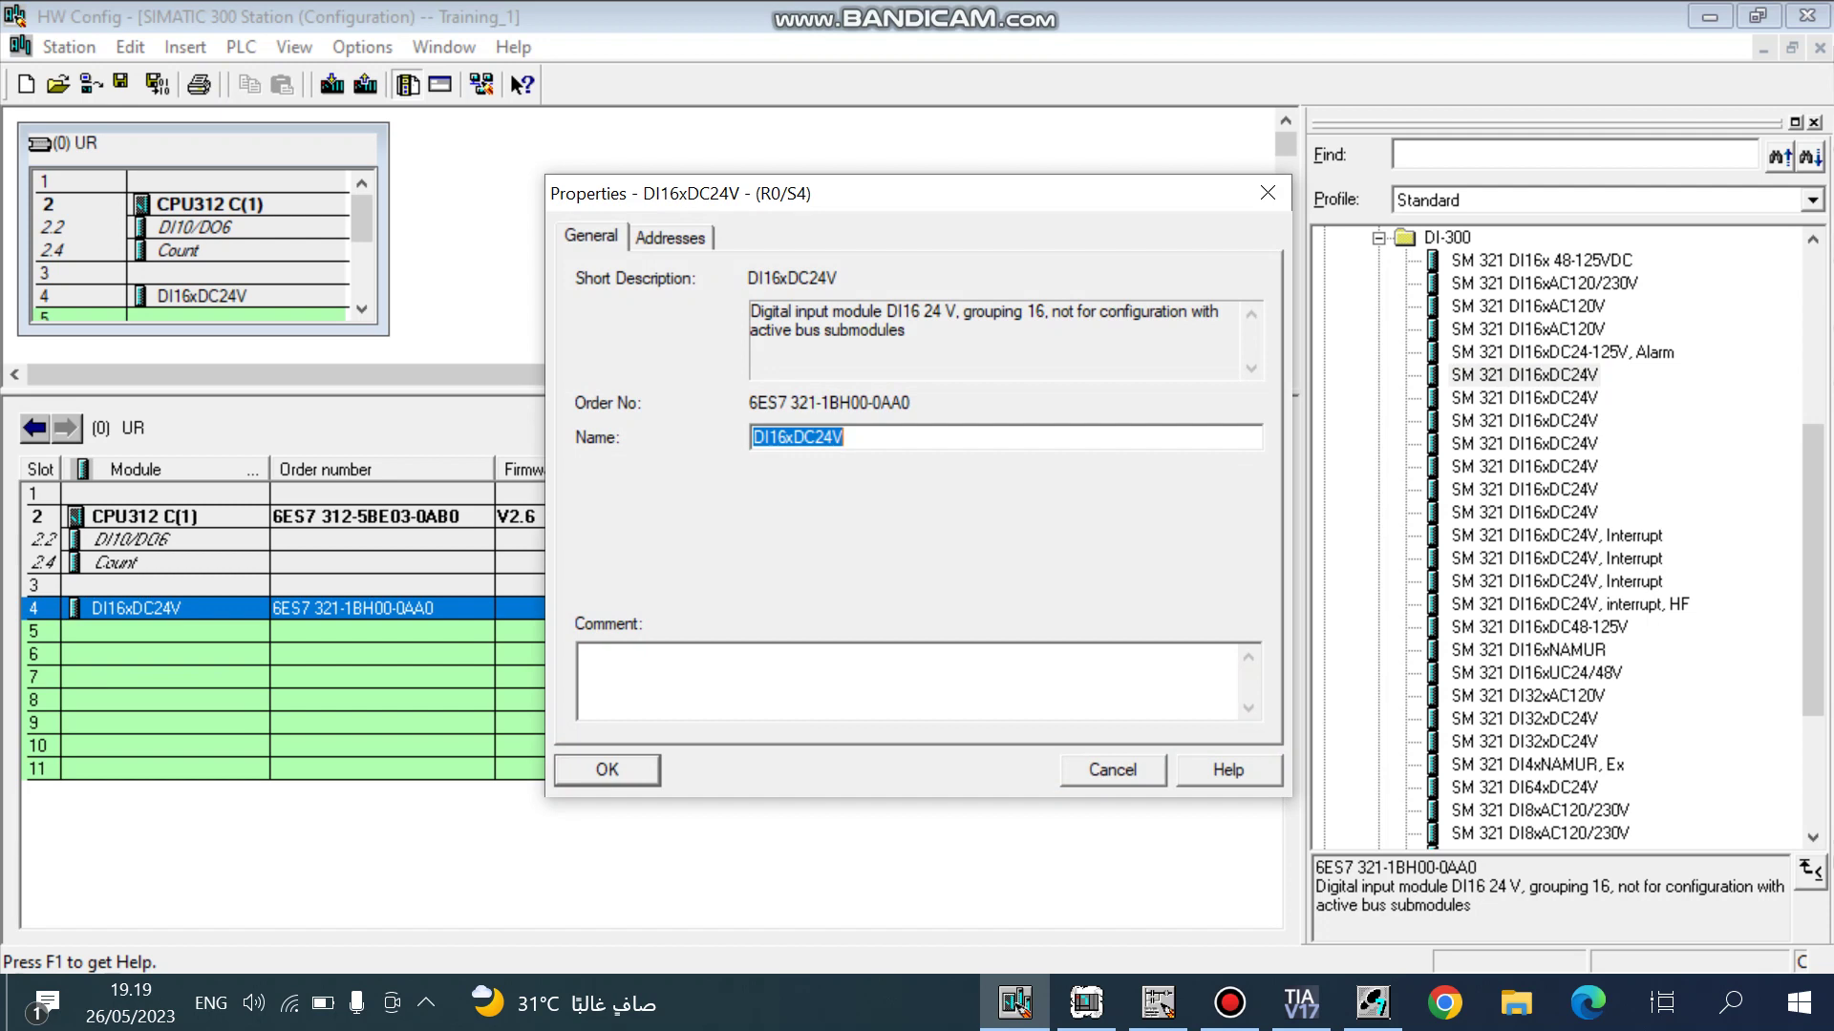
left_click(846, 438)
key("ctrl+Tab")
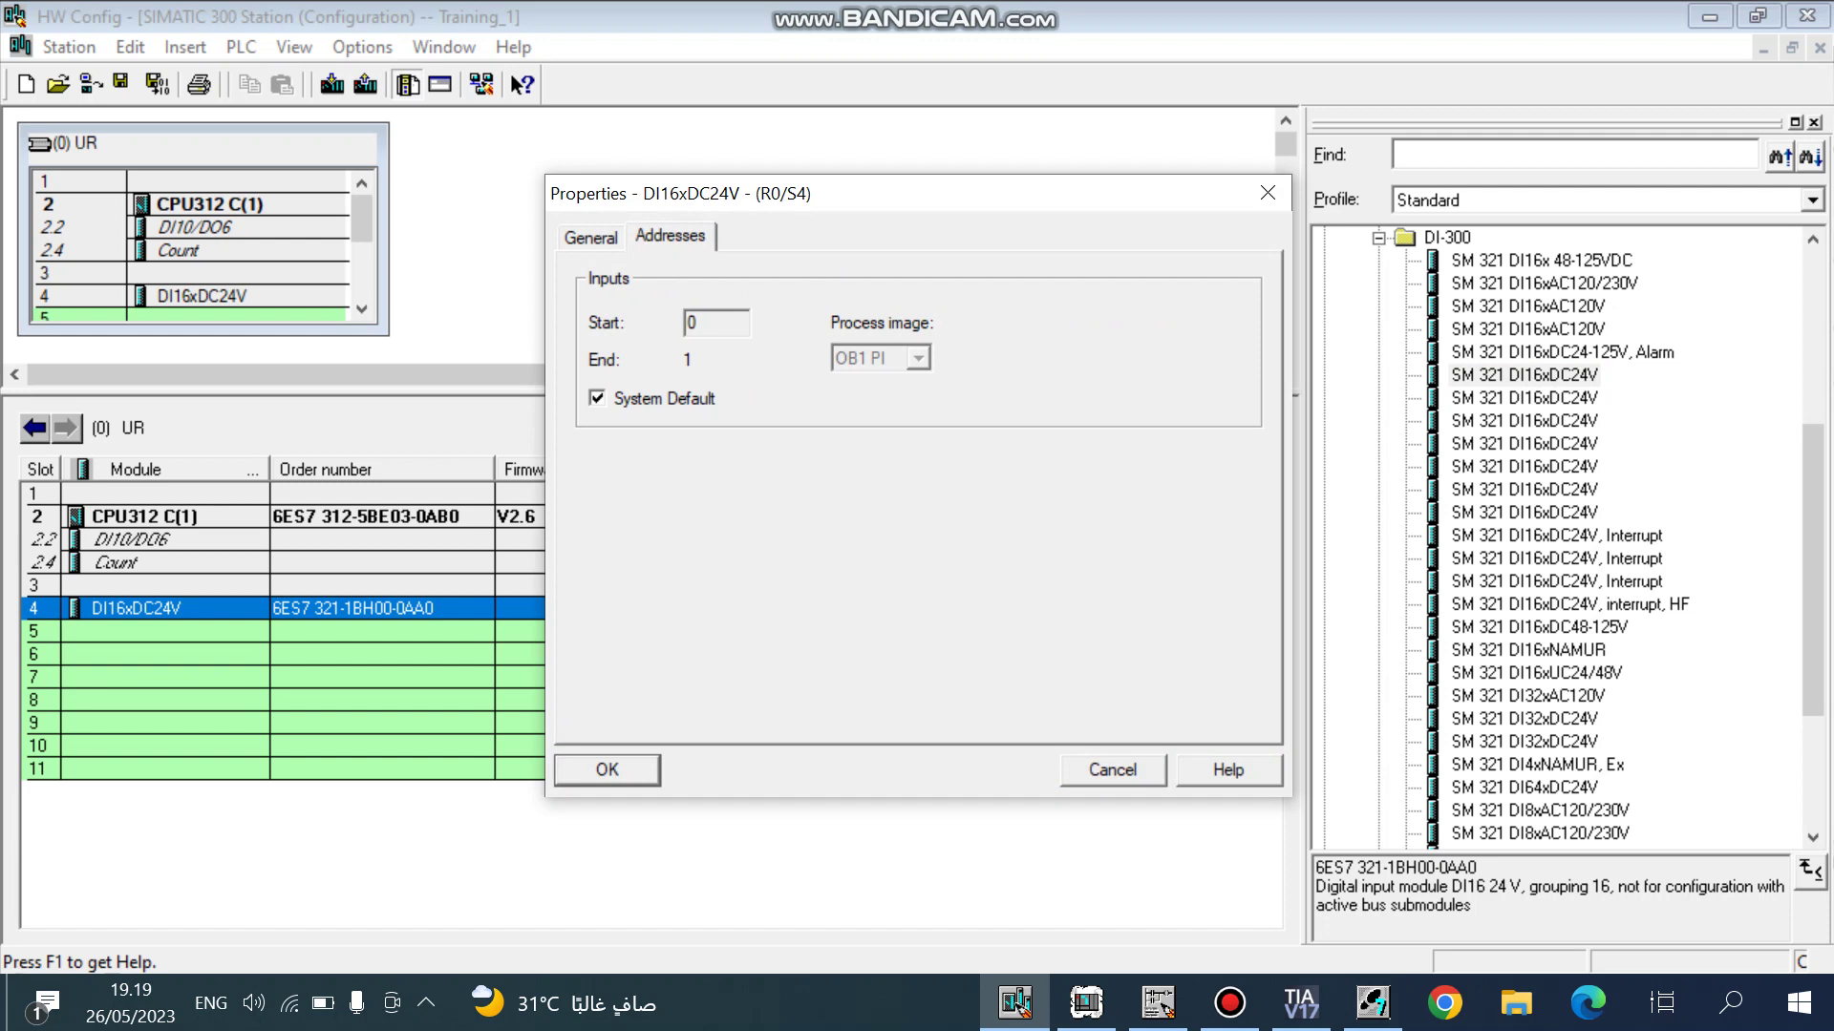
left_click(597, 400)
key("BackSpace")
type("1")
key("Return")
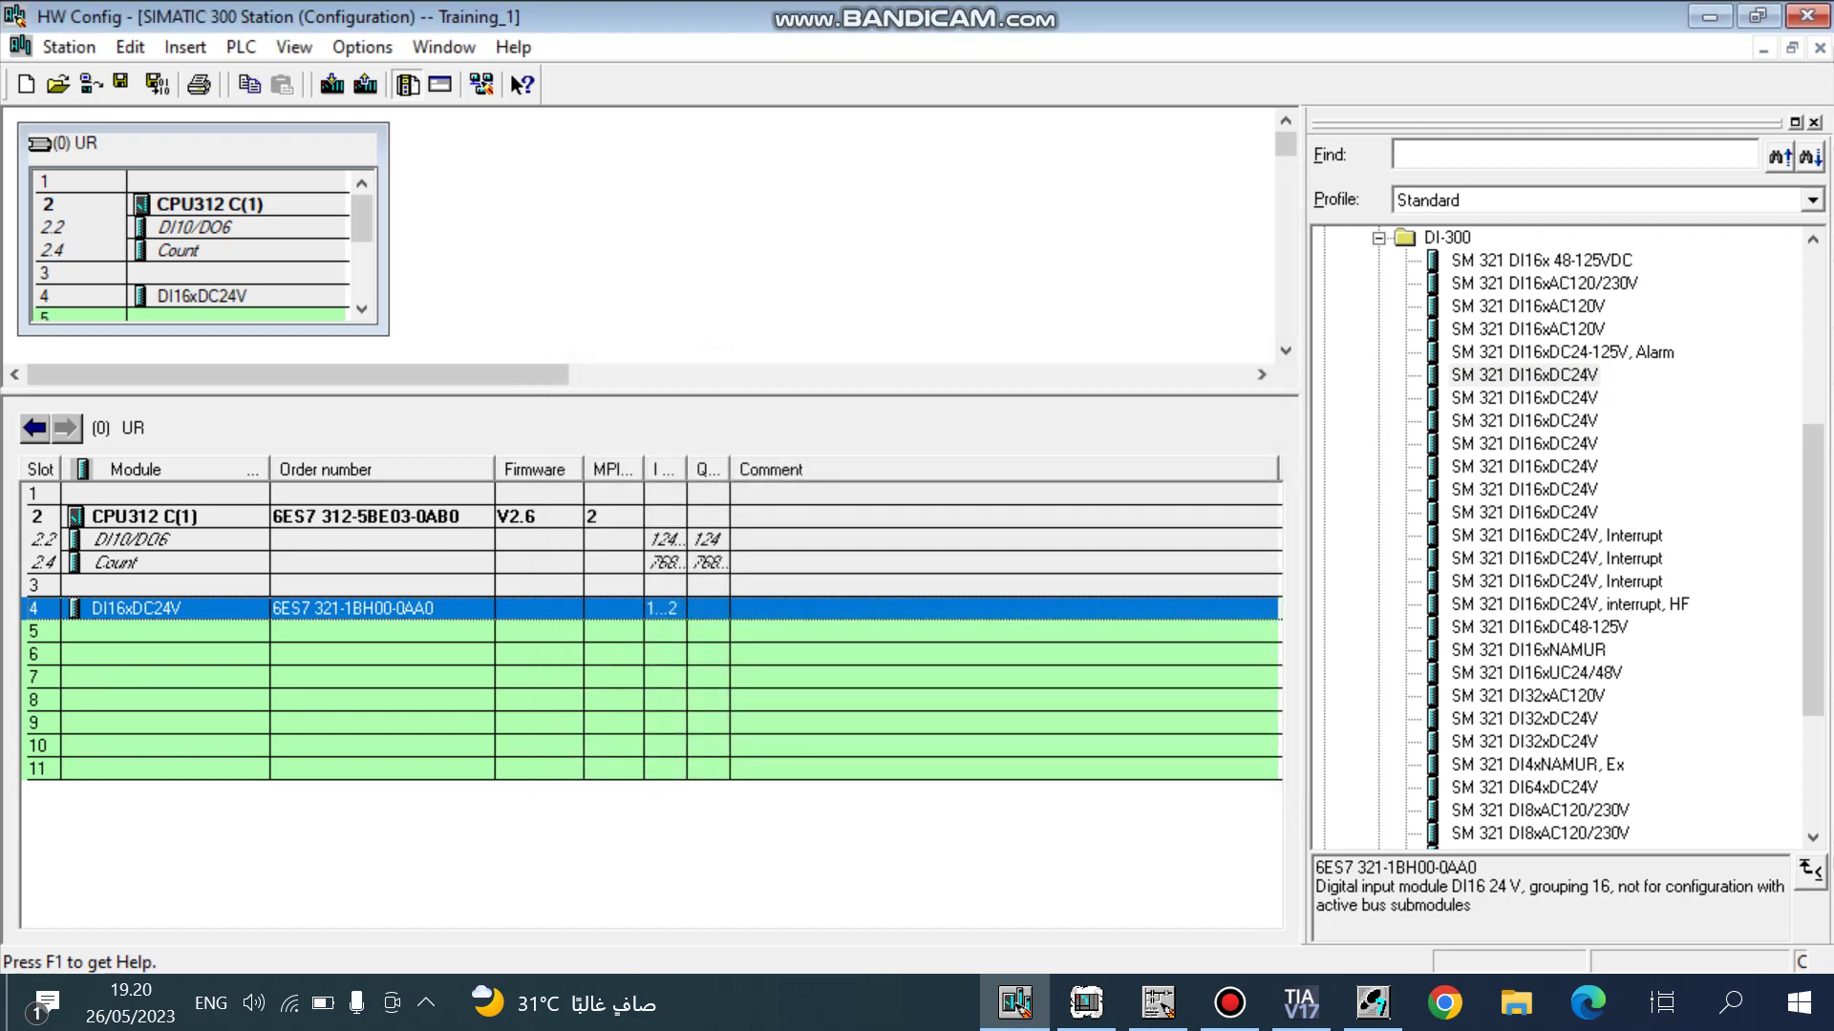
left_click(1229, 1003)
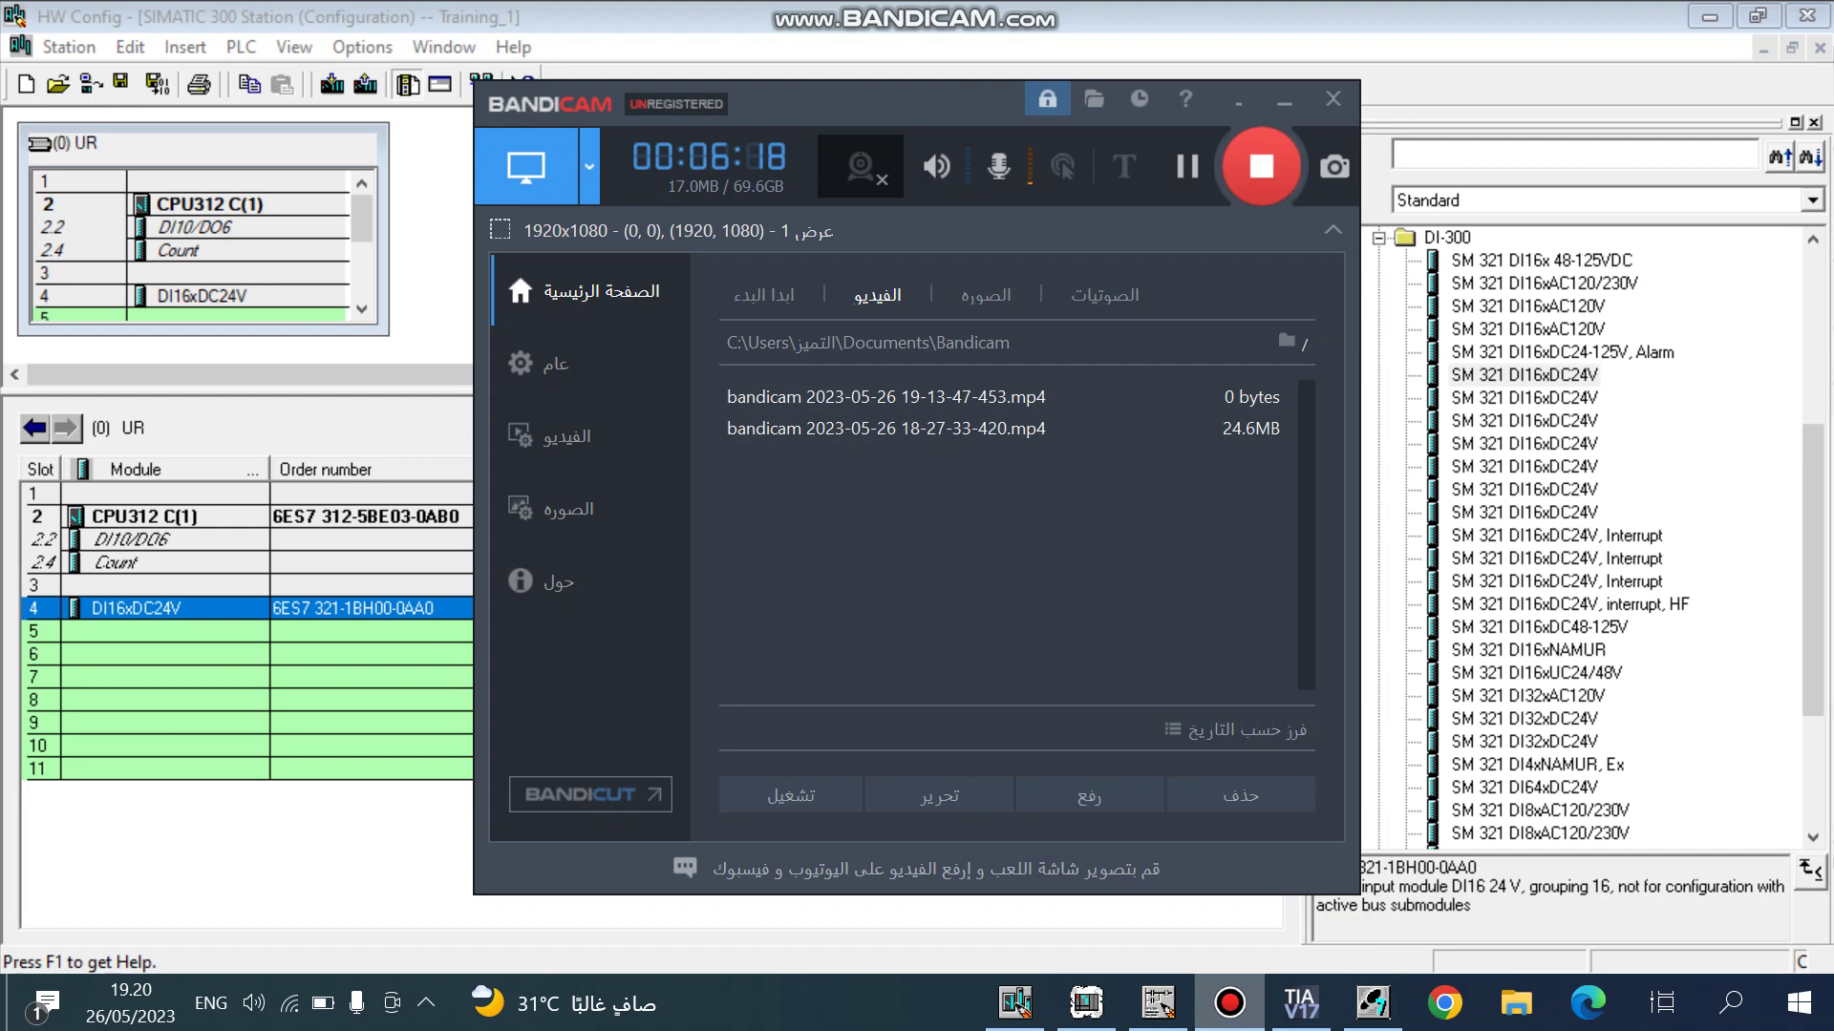
left_click(1229, 1003)
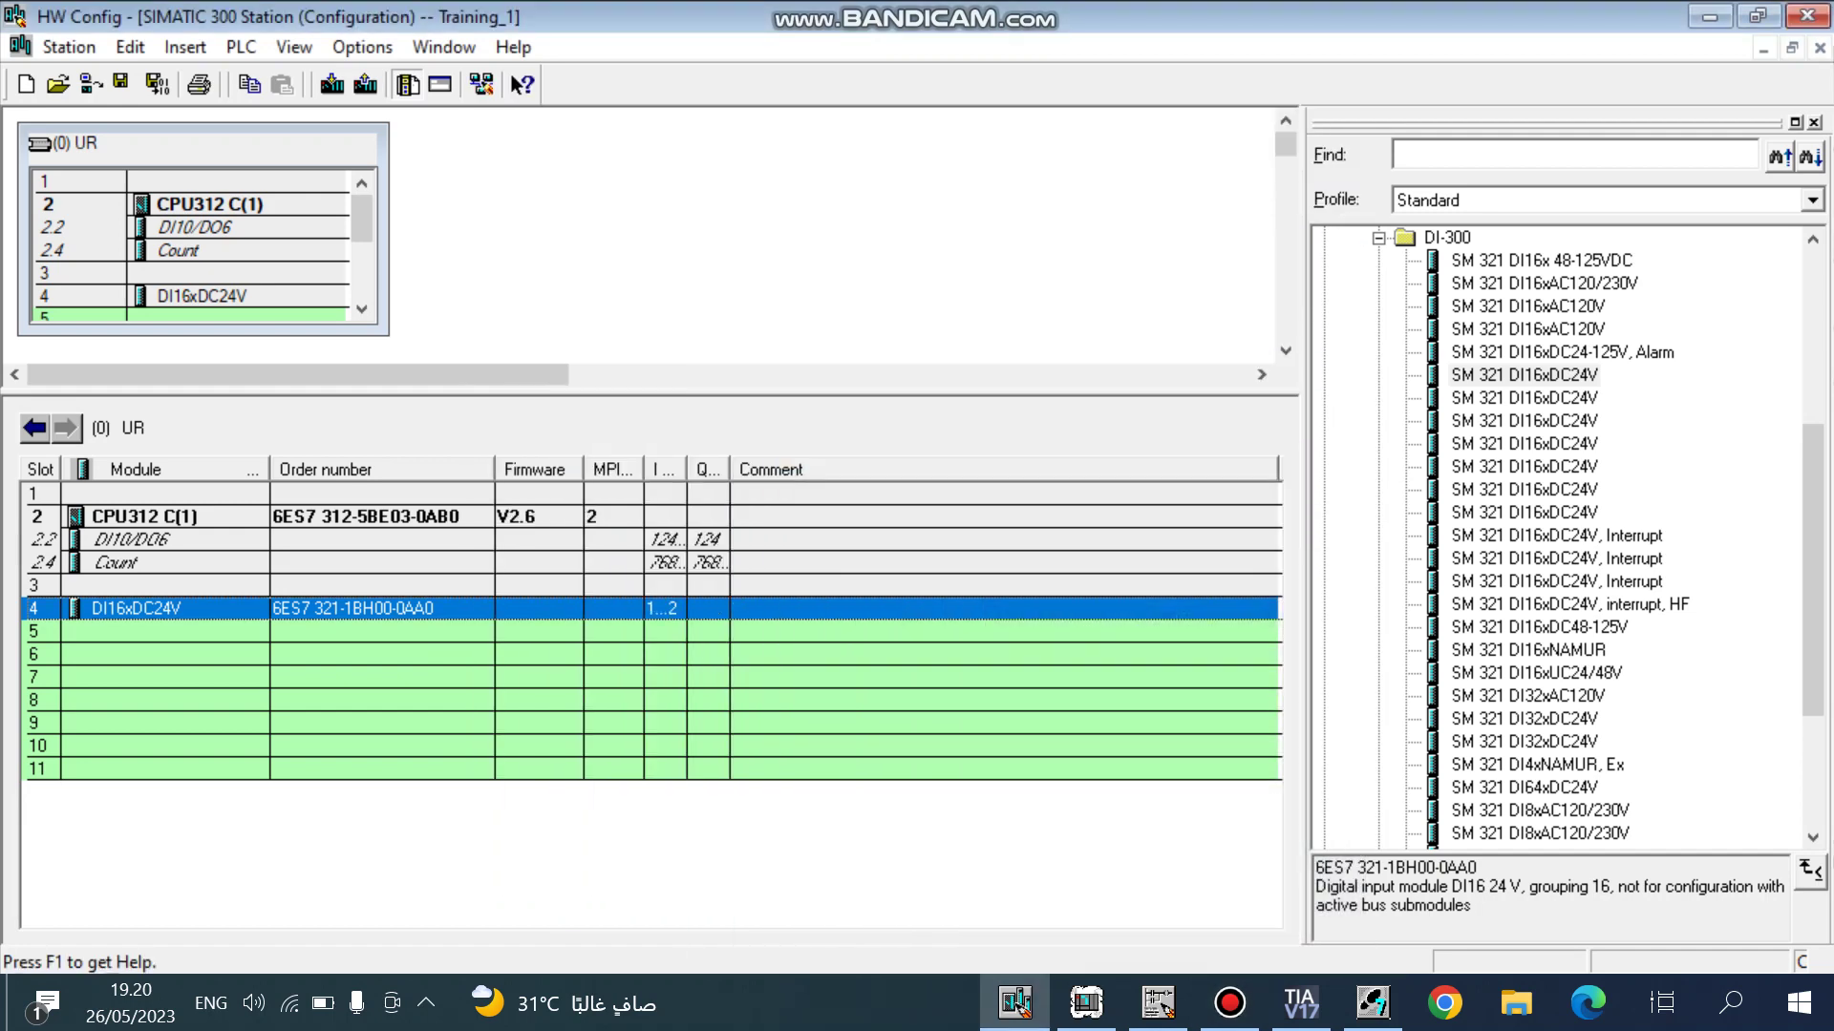
Insert the analog input module SM 331 AI4x0/4 to 20mA, Ex from the AI-300 modules into slot 5.
left_click(164, 631)
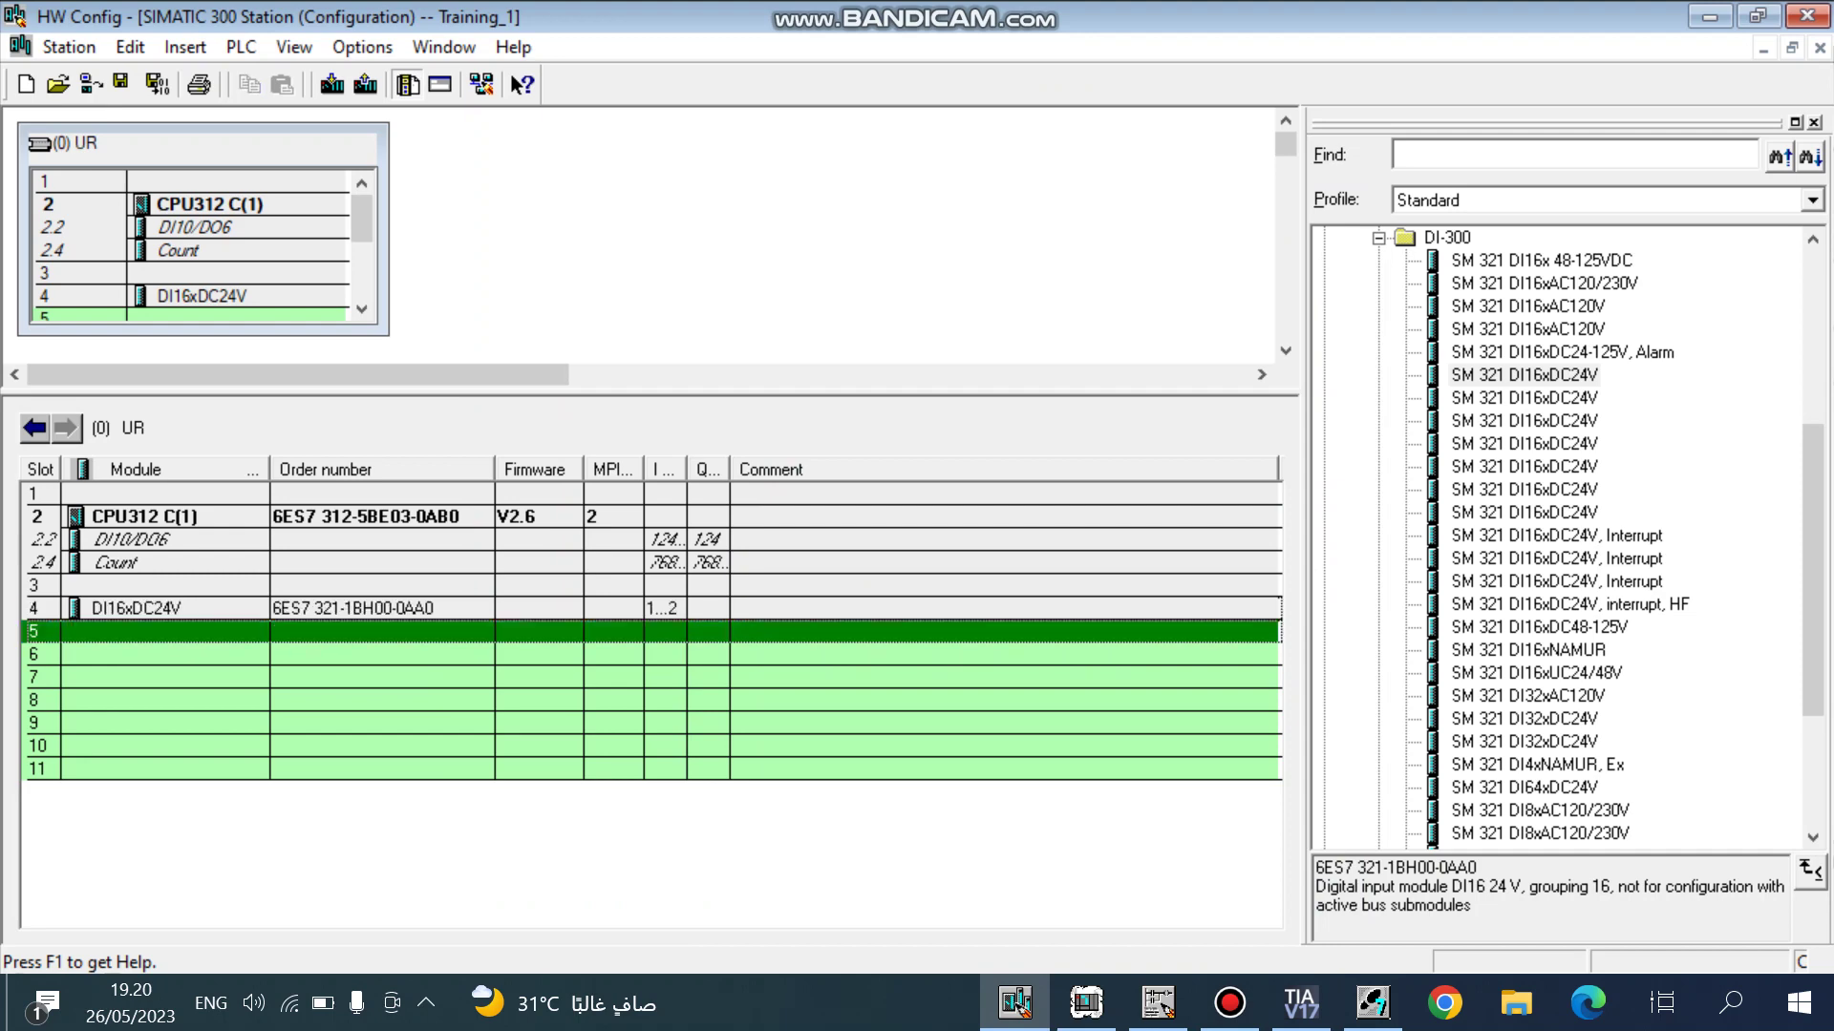
left_click(1379, 238)
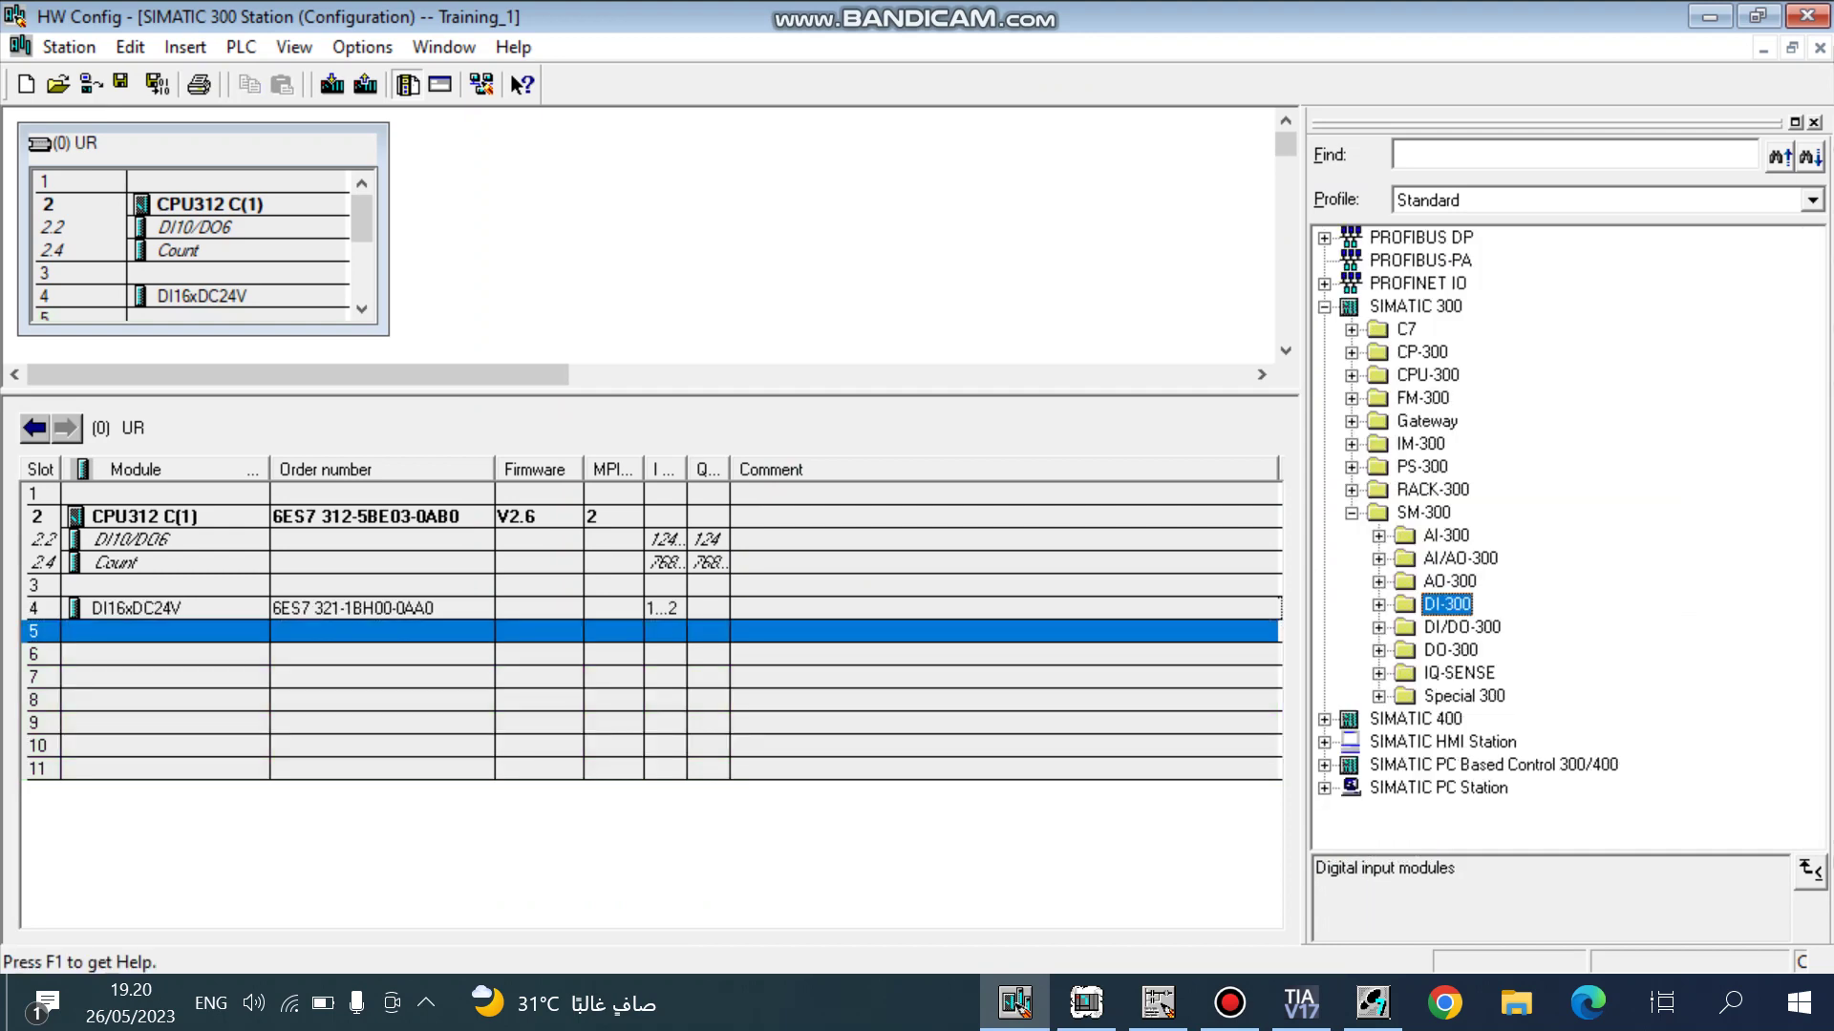
left_click(1378, 536)
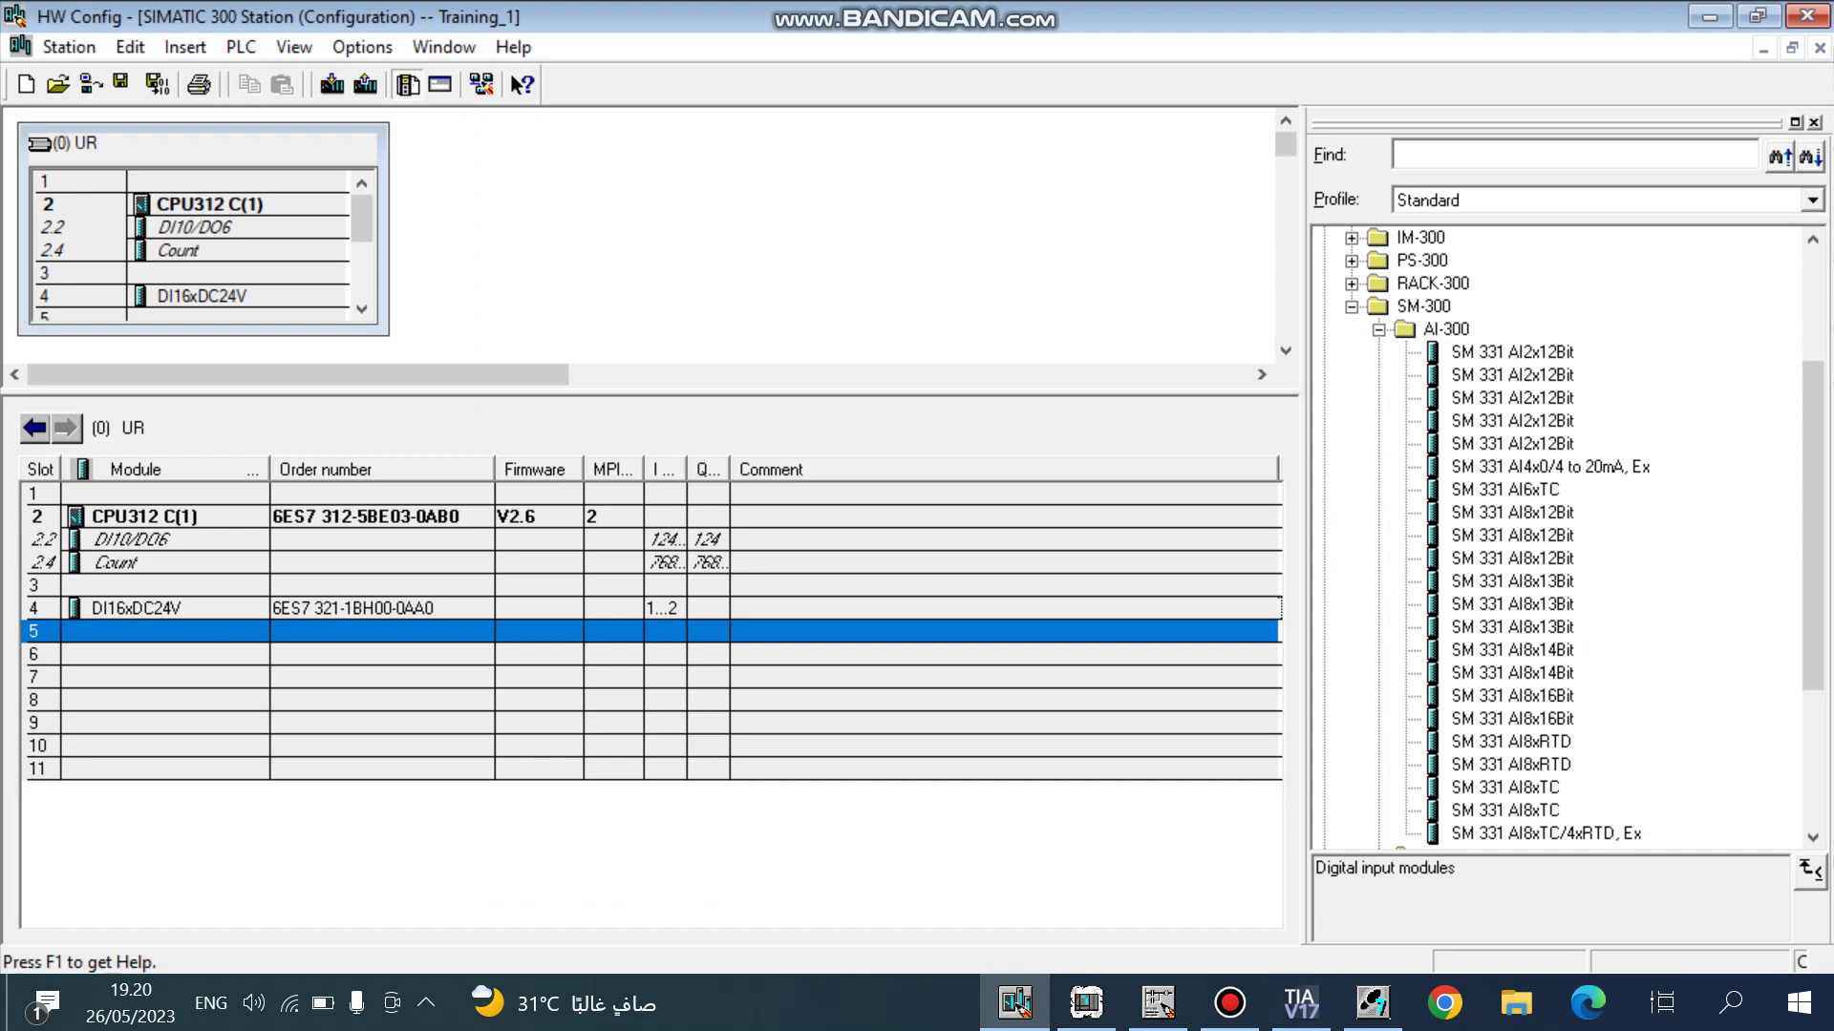
double_click(1549, 467)
left_click_drag(1549, 467, 163, 635)
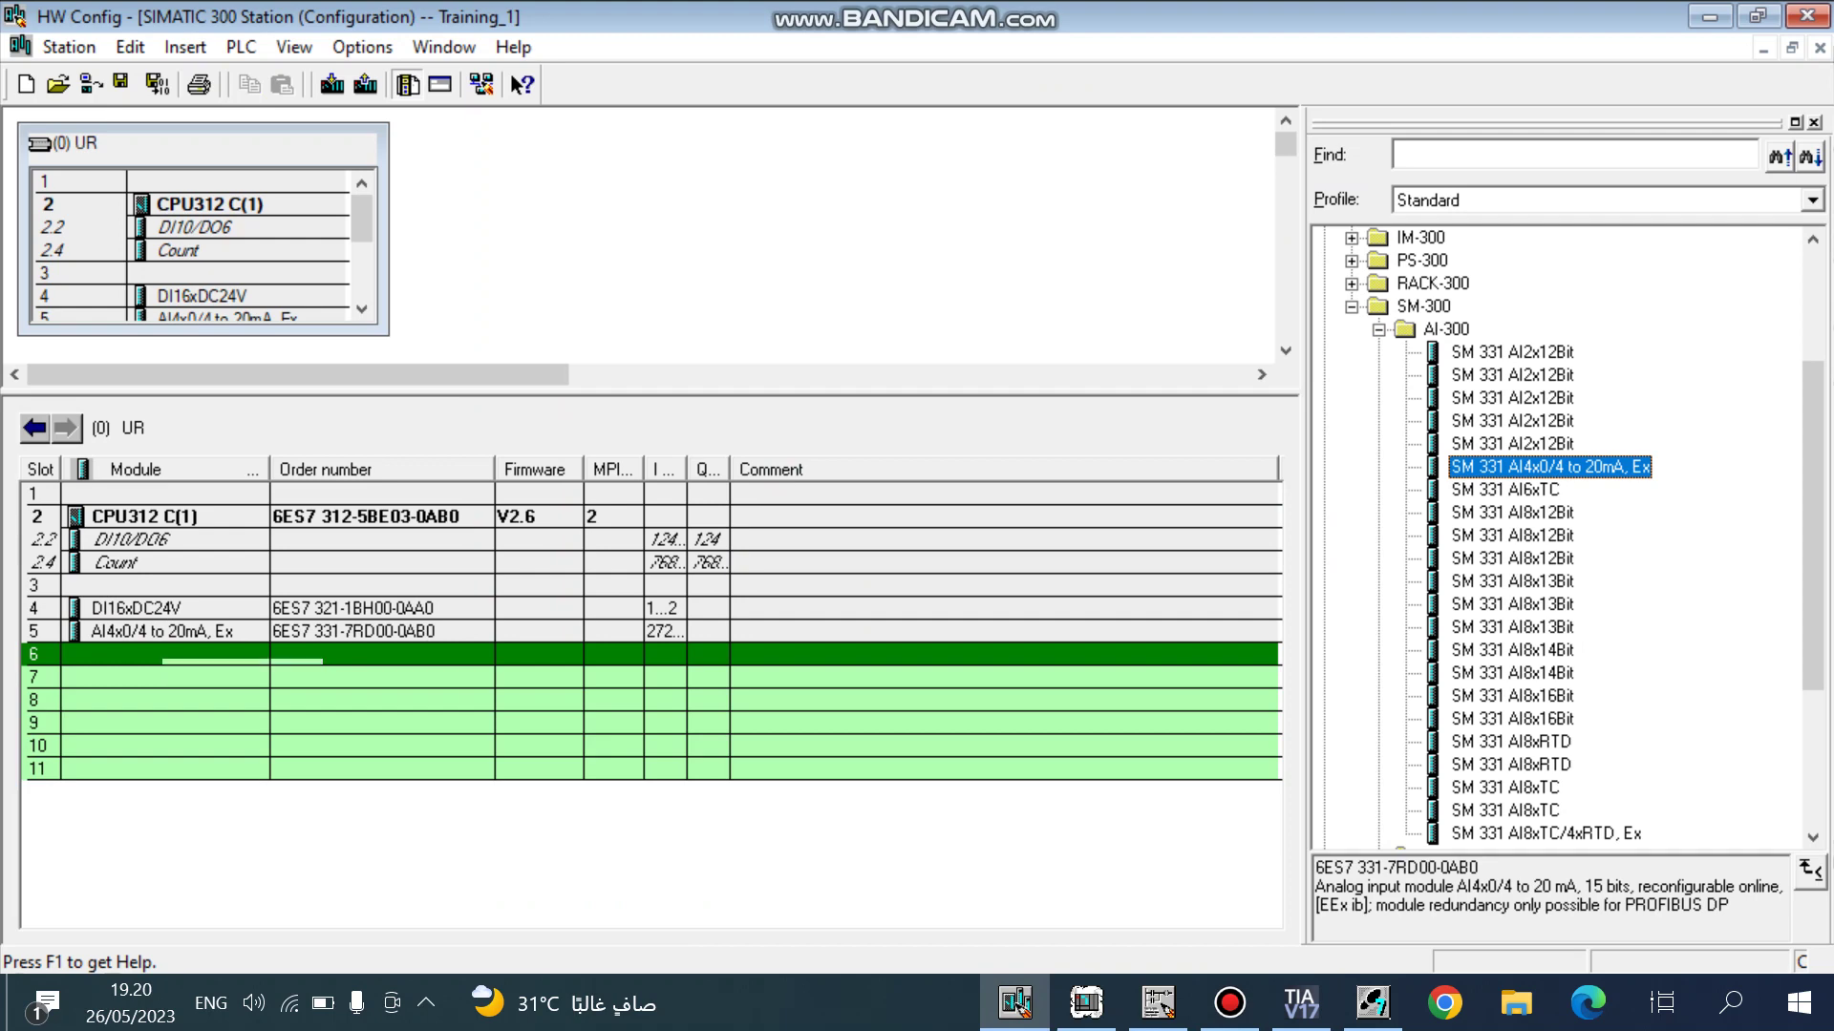
Set the measuring range of input 0 to 0..20 mA in the properties of the AI4x0/4 to 20mA, Ex module in slot 5.
double_click(162, 632)
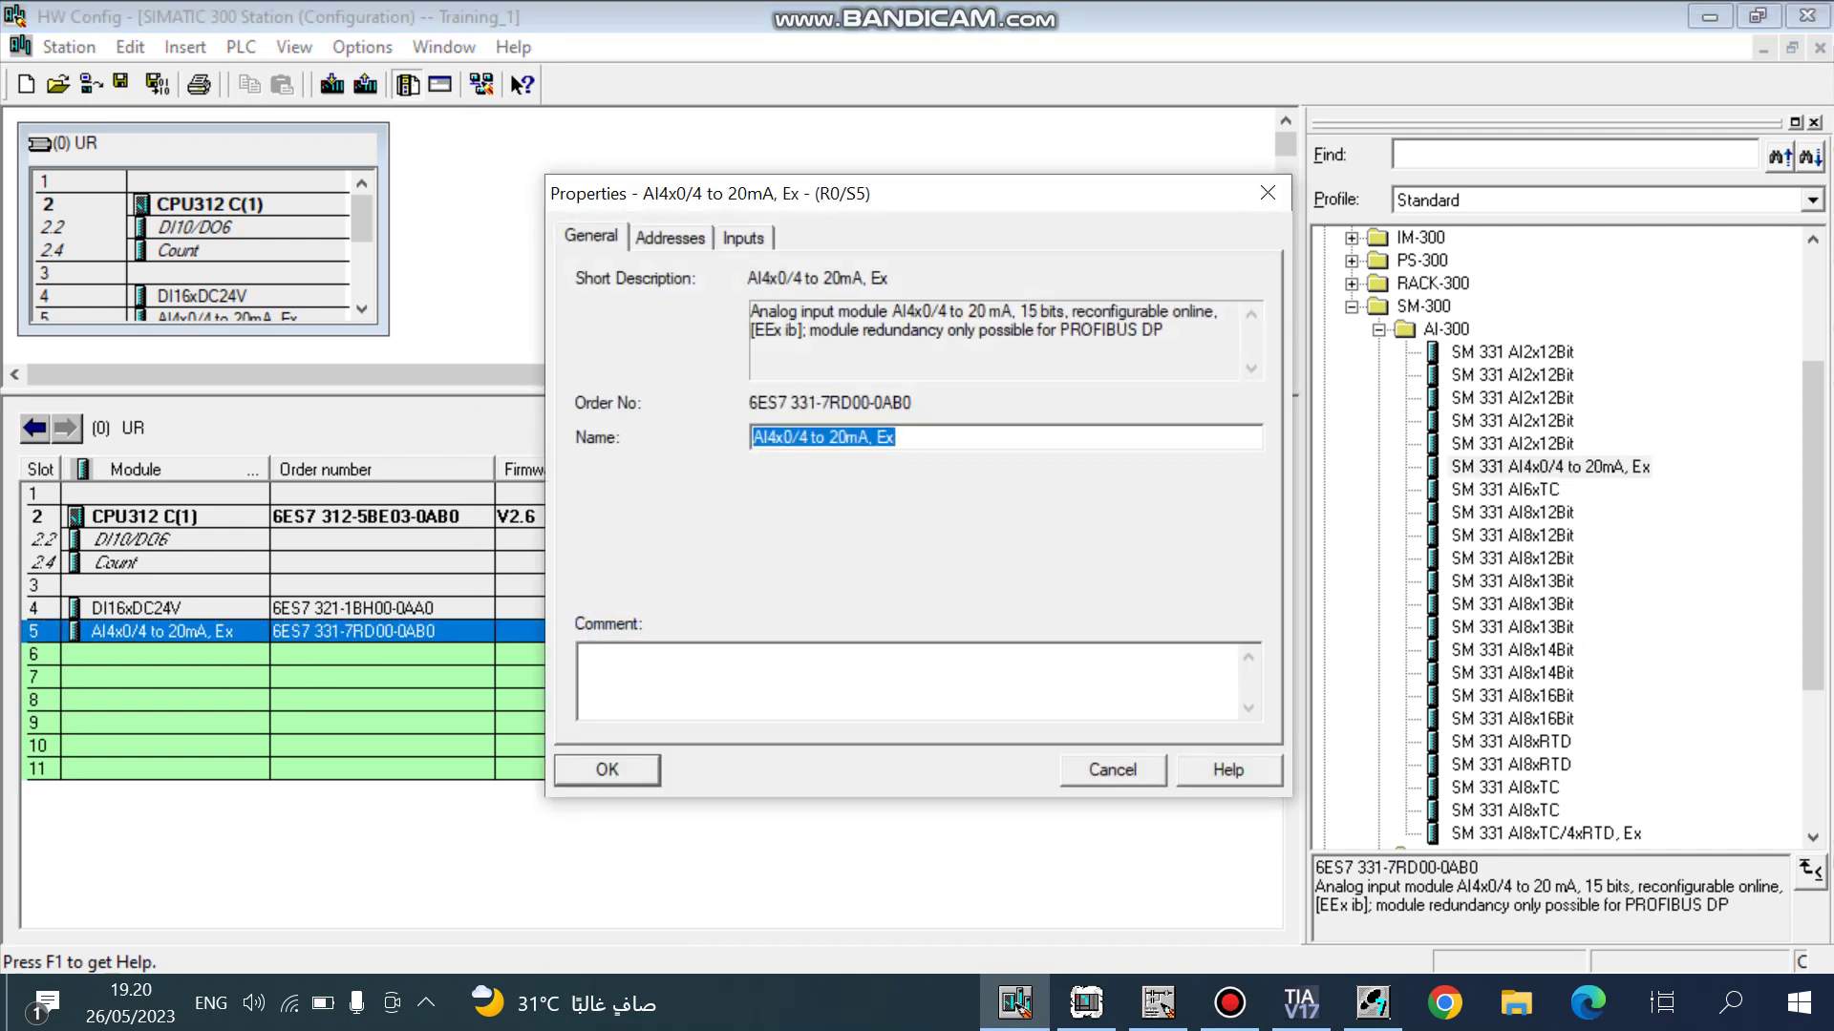
left_click(743, 238)
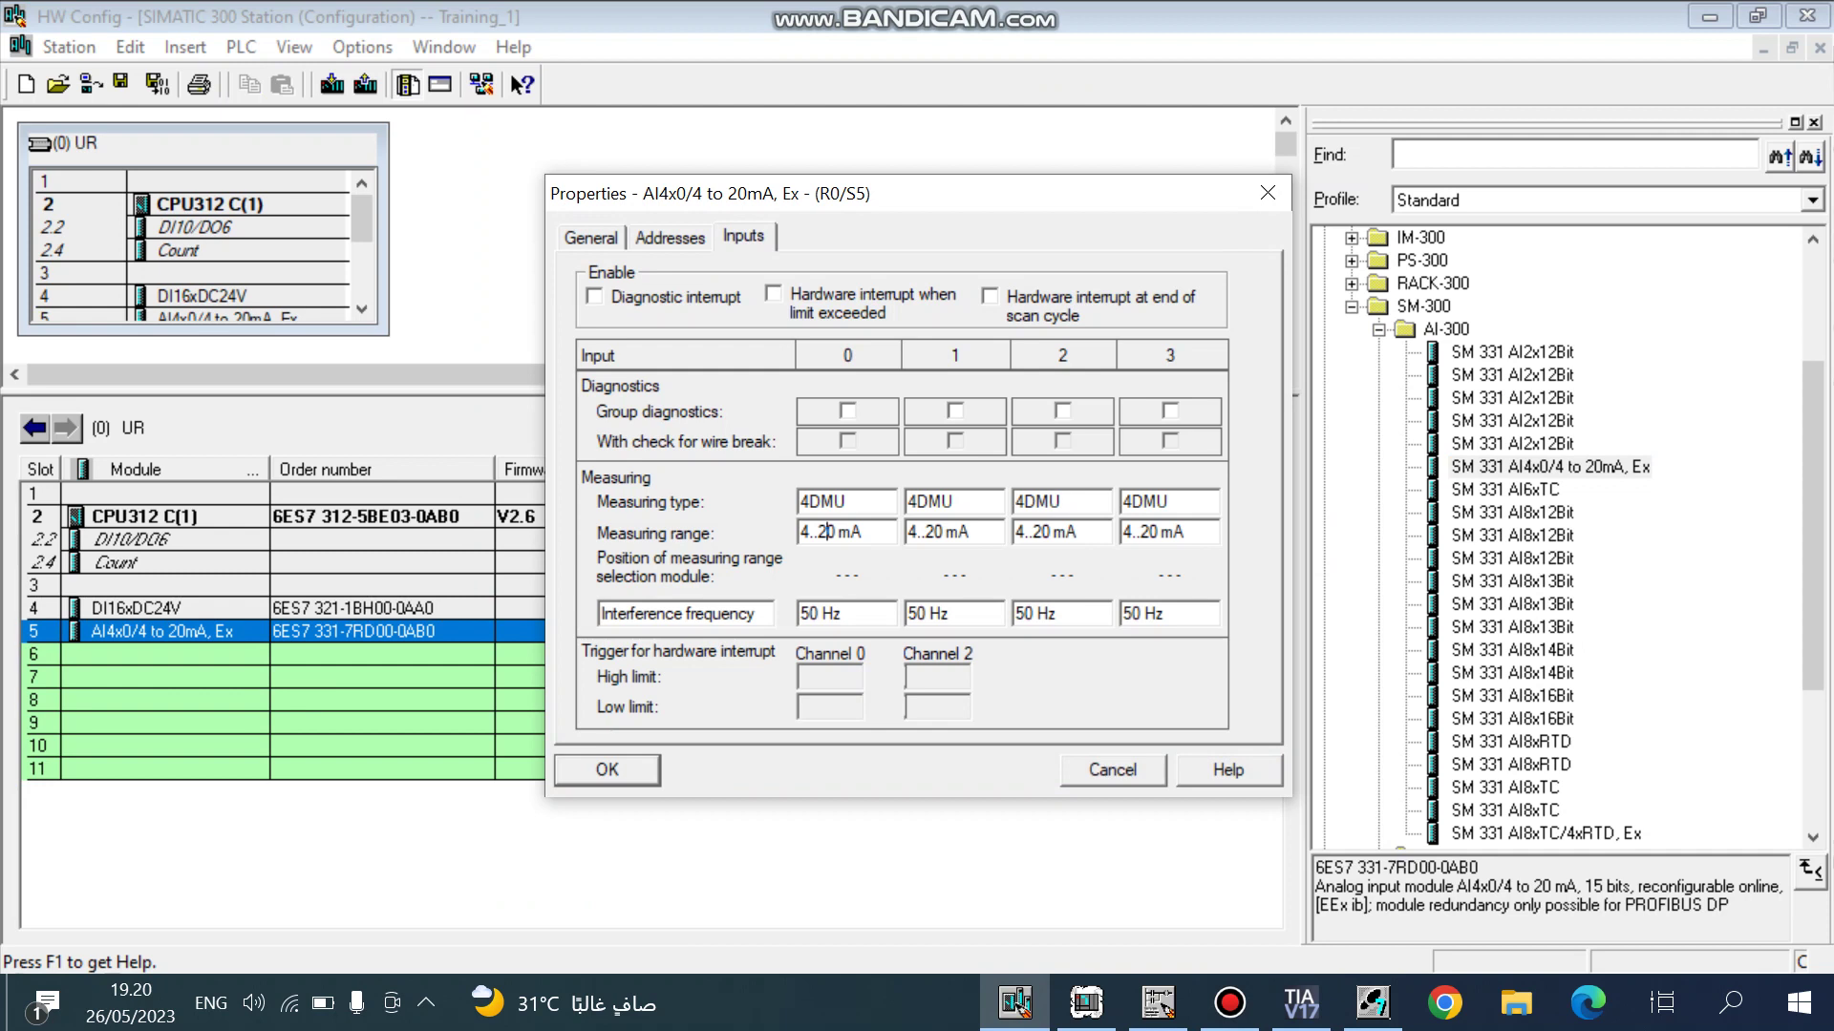
left_click(824, 532)
key("Return")
left_click(955, 532)
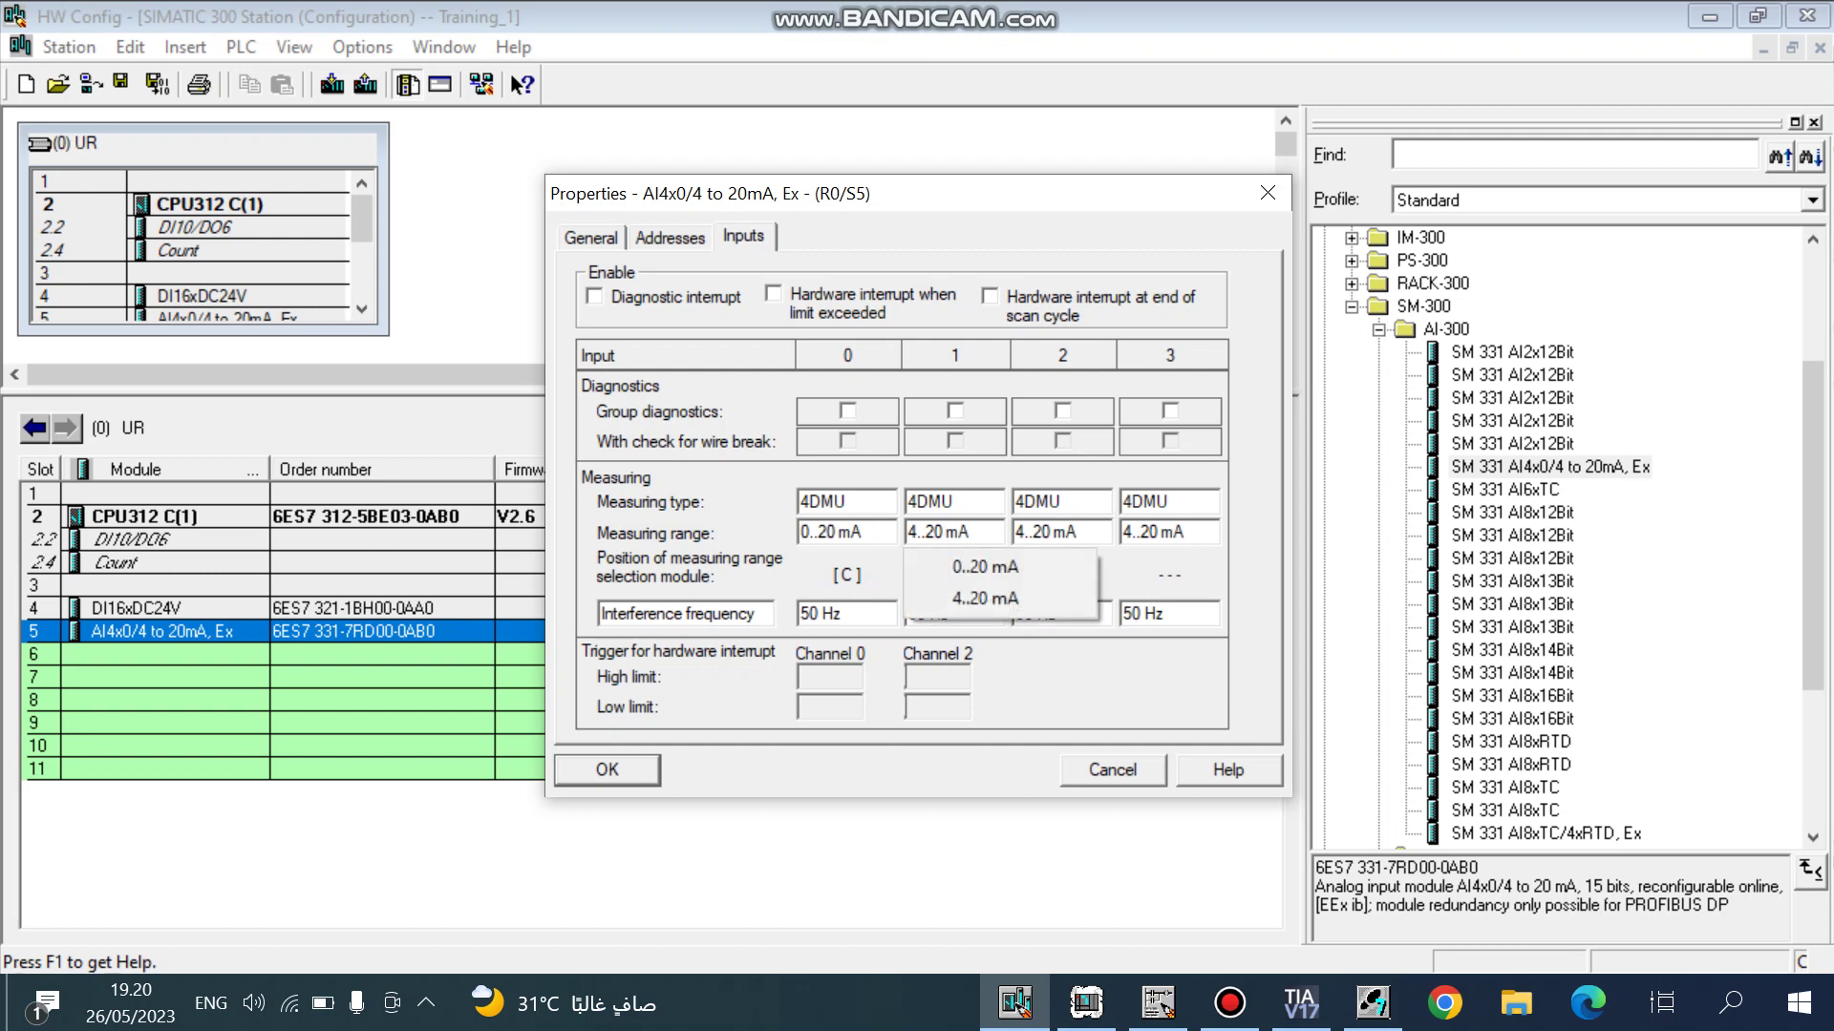
left_click(955, 532)
left_click(955, 532)
left_click(1062, 532)
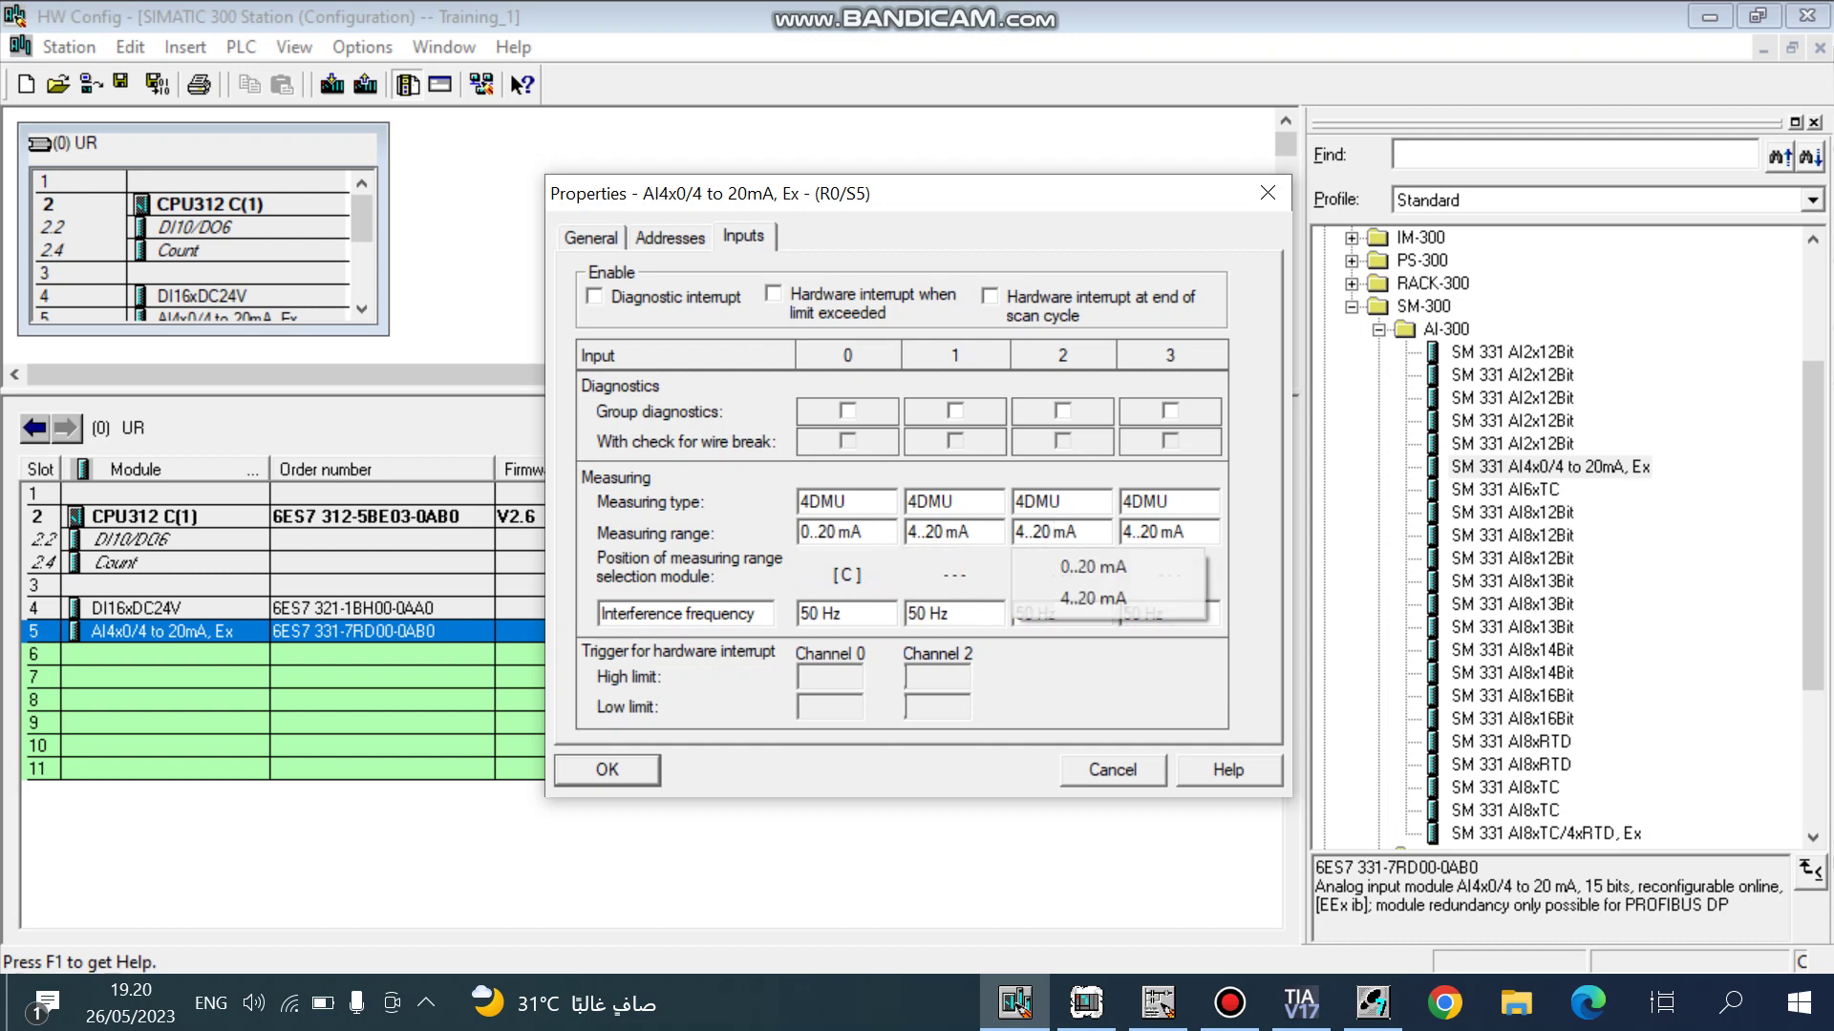
left_click(1158, 531)
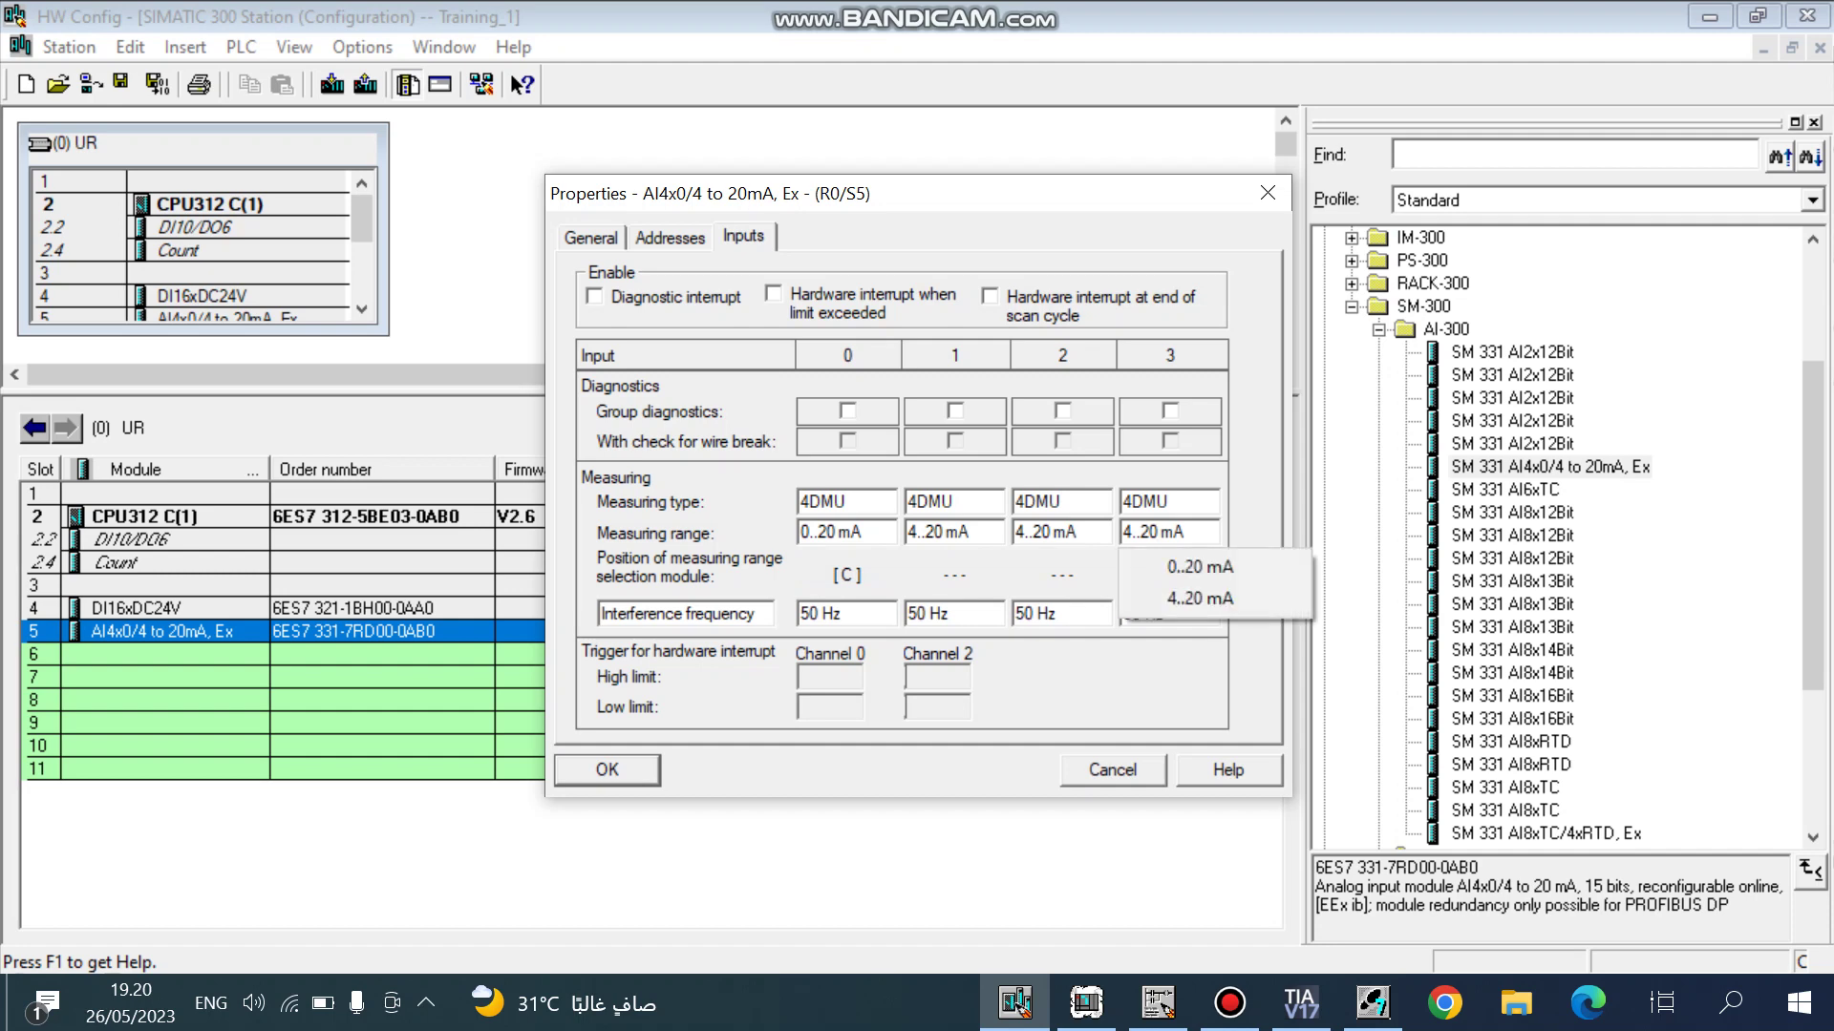
Set the measuring type of input 3 to deactivated and accept the analog module's properties.
left_click(1158, 502)
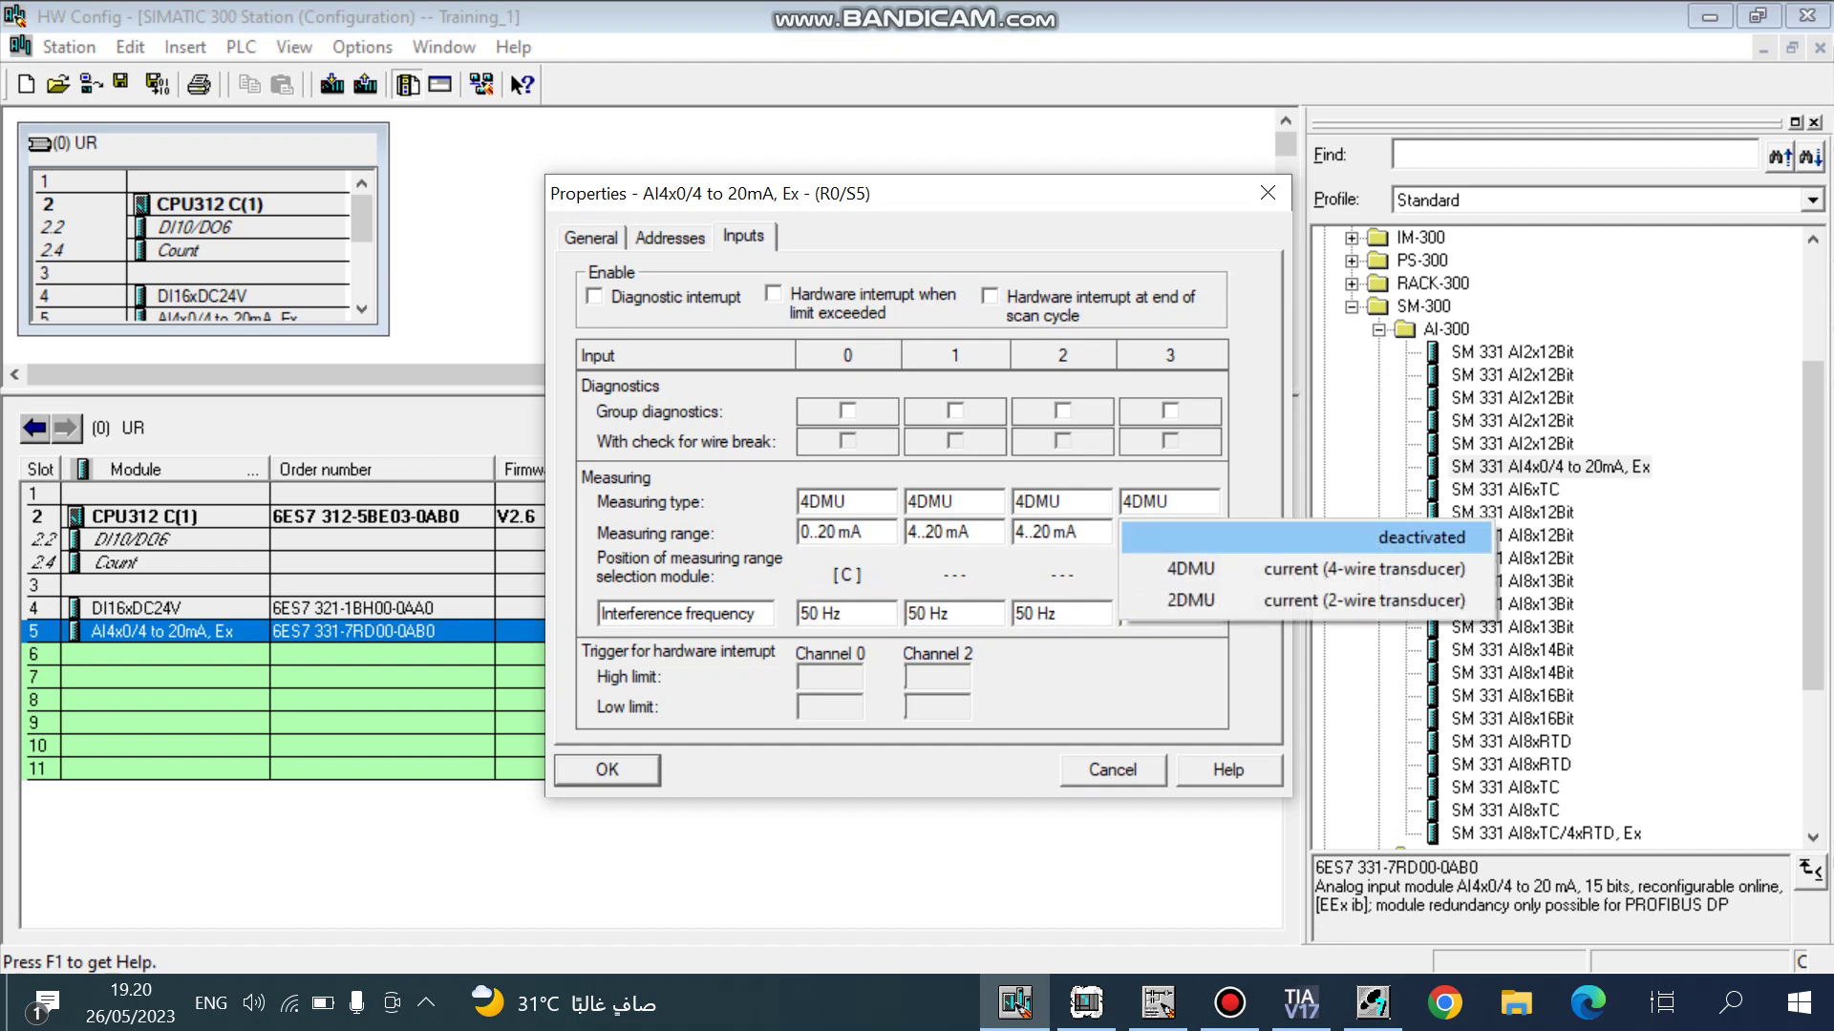
left_click(1181, 536)
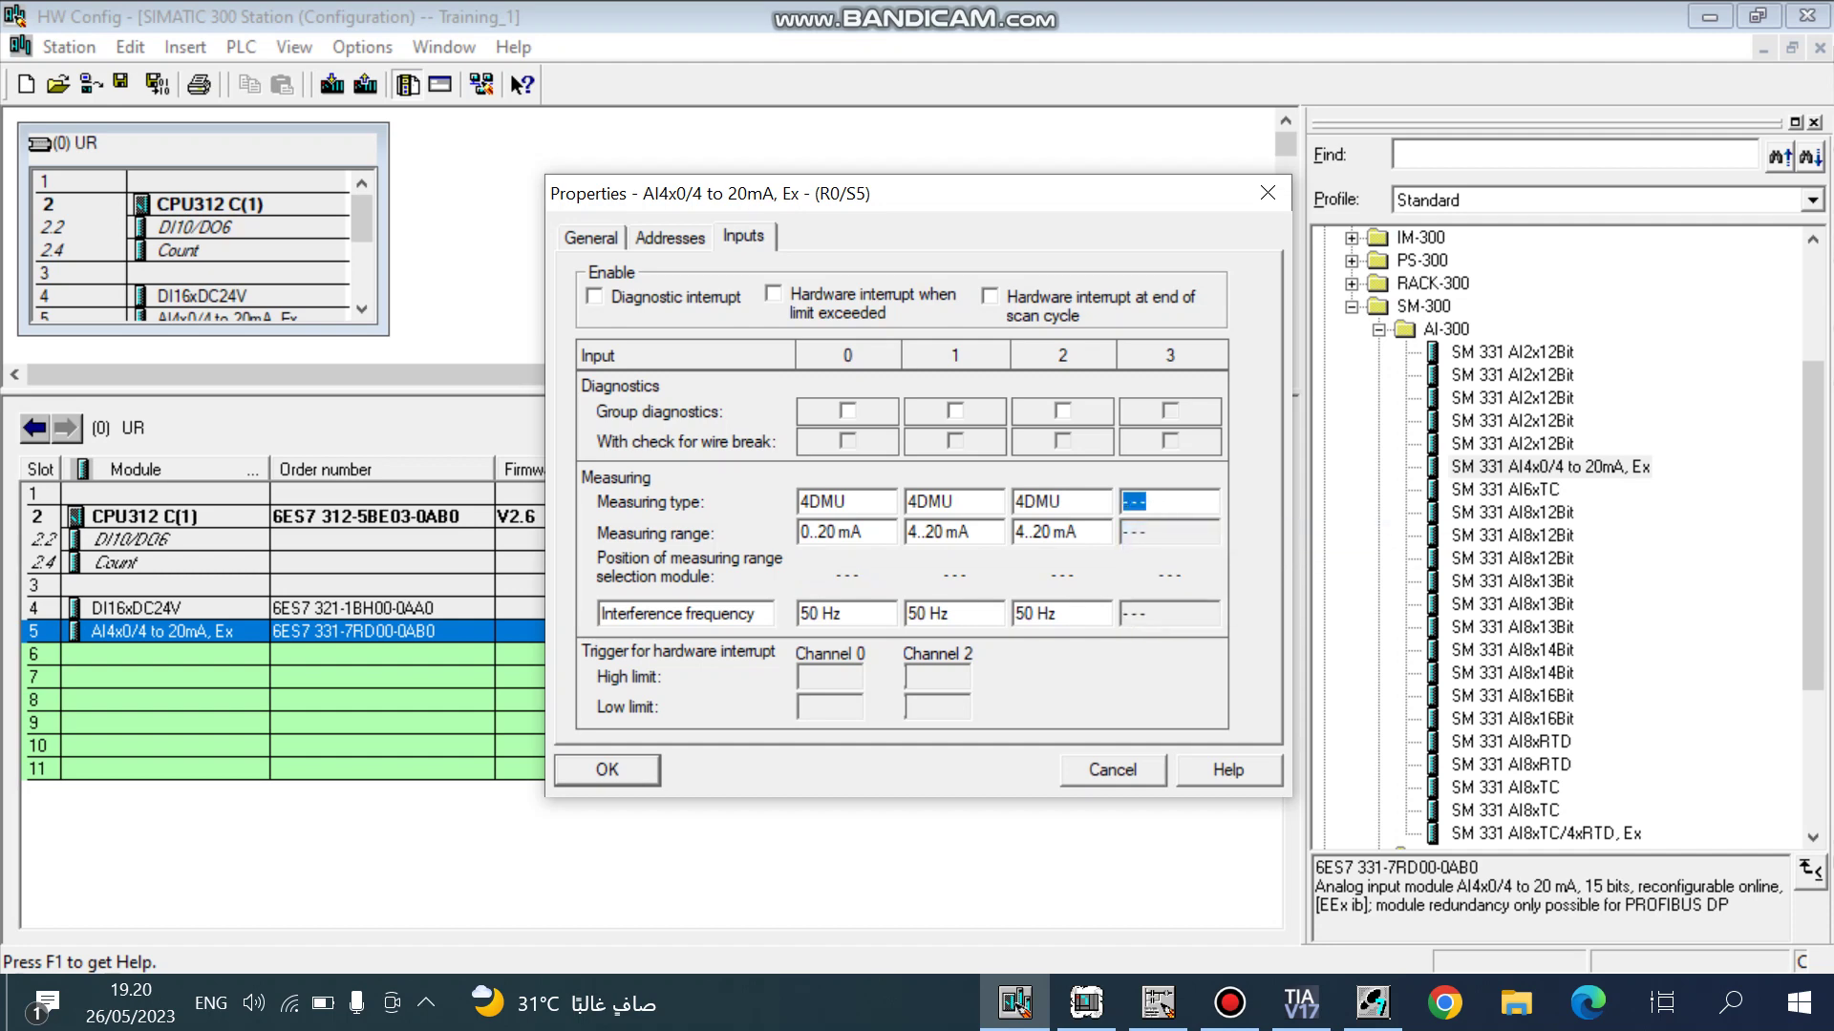
left_click(608, 771)
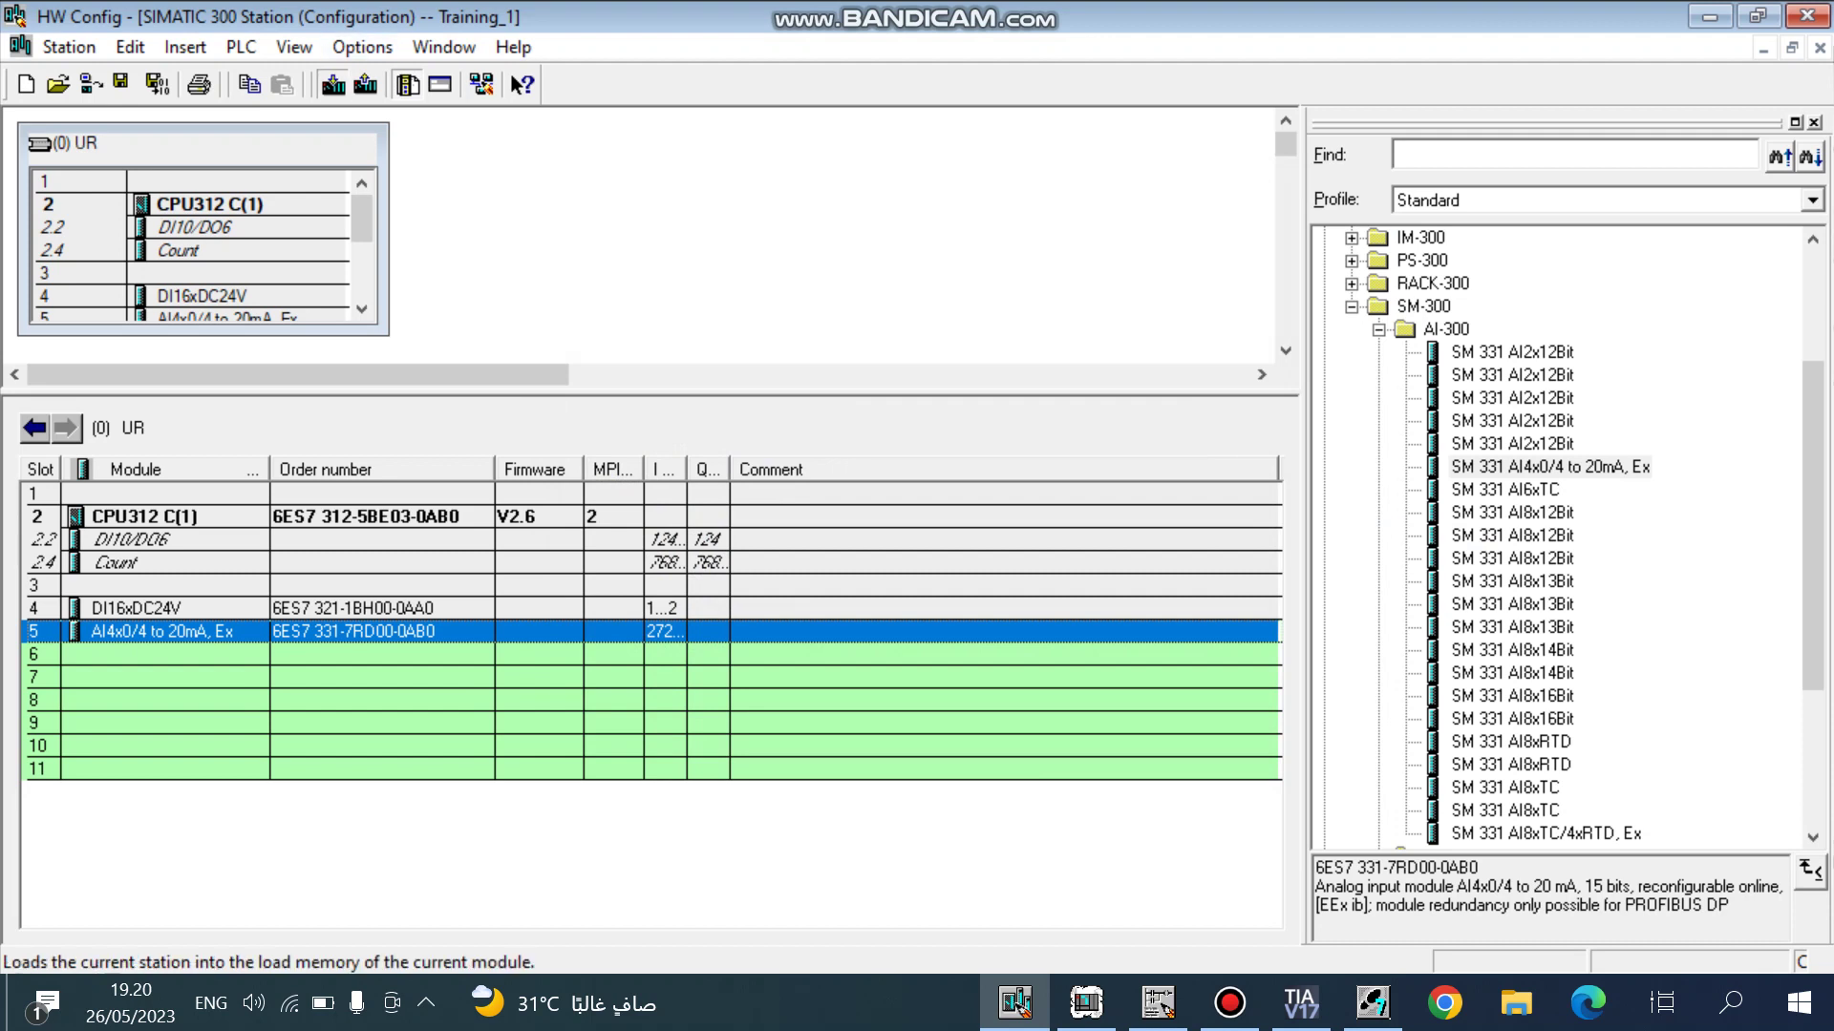
Download the hardware configuration to CPU312 C(1) over MPI address 2, stopping the module for loading and restarting it.
left_click(332, 84)
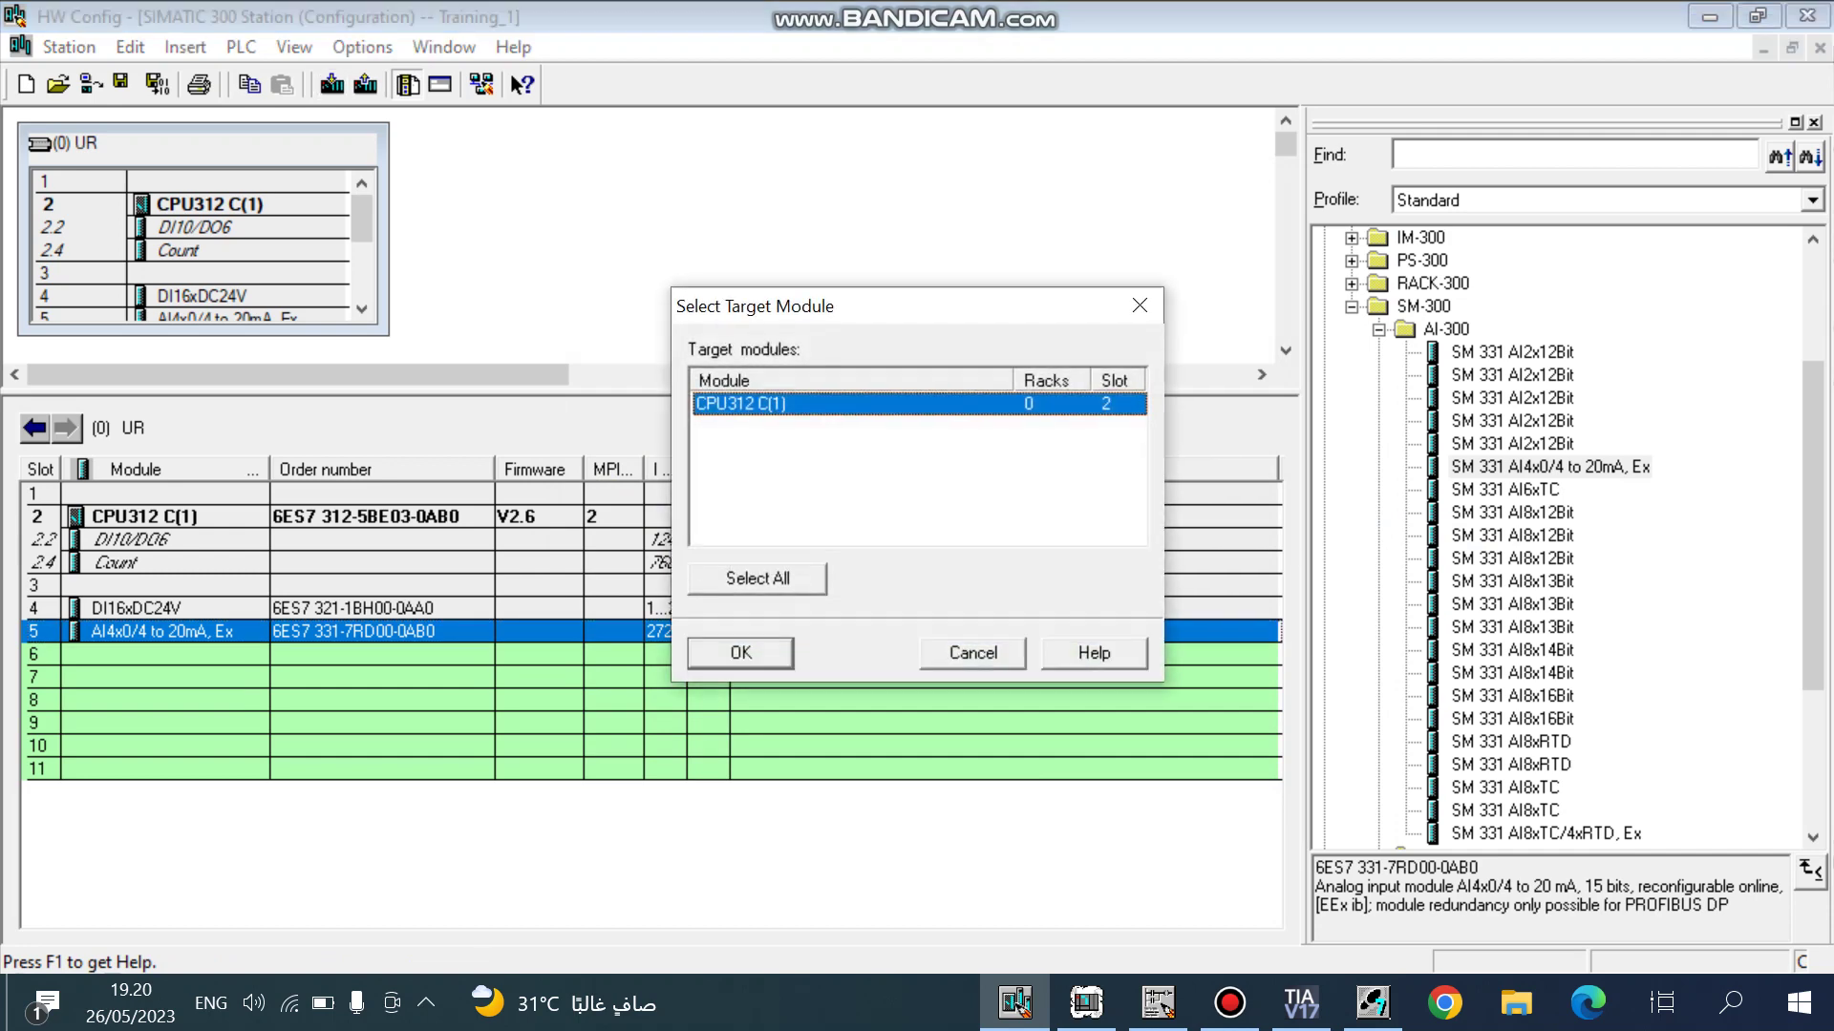
key("Return")
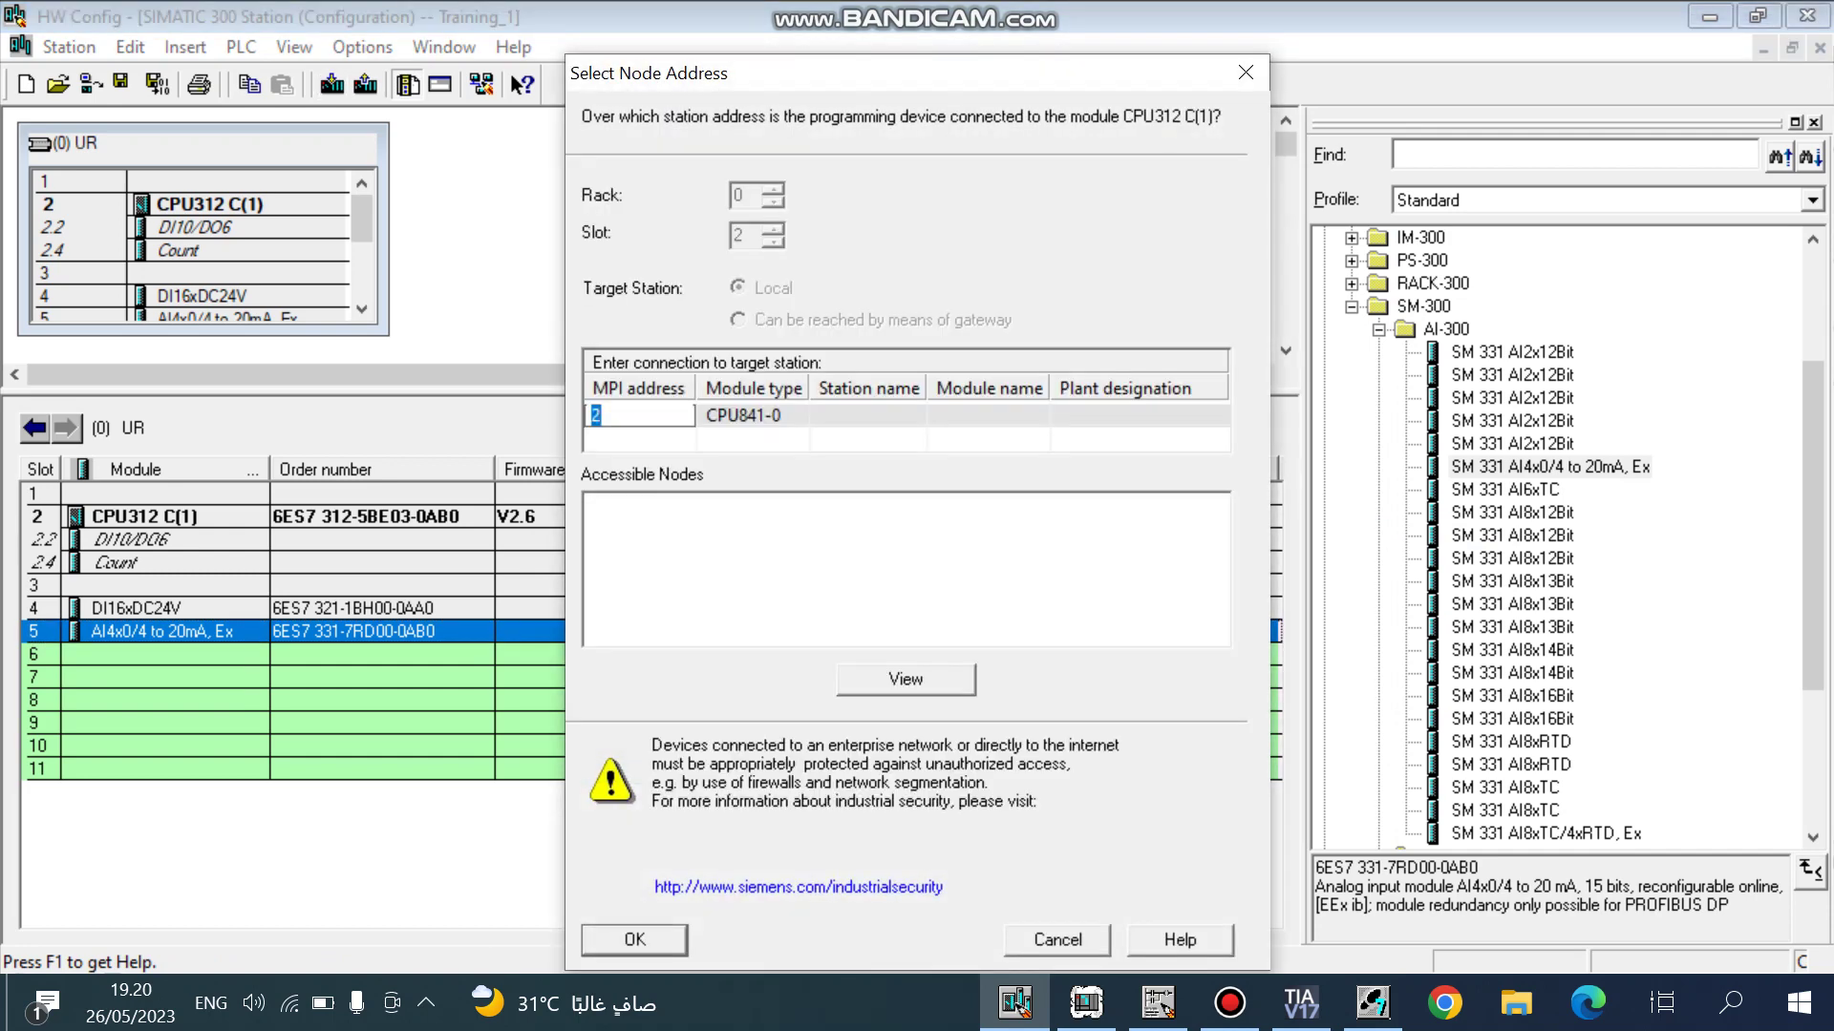
key("Return")
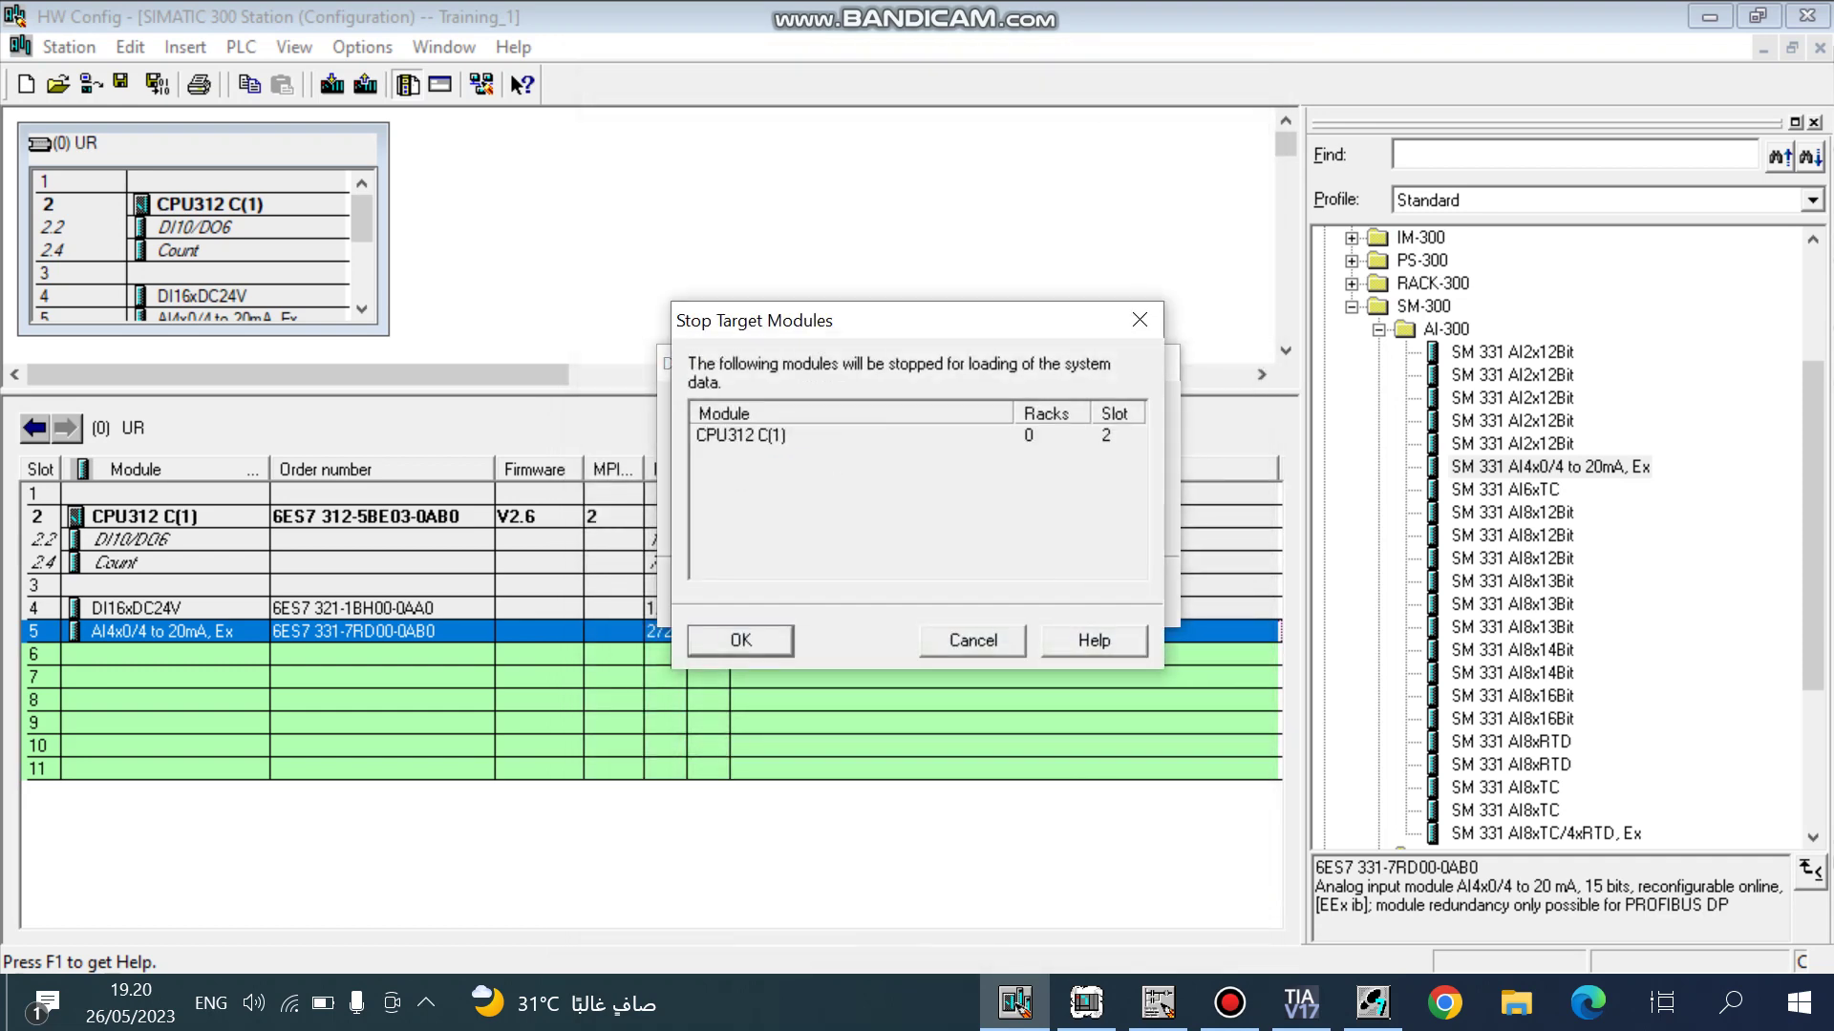
key("Return")
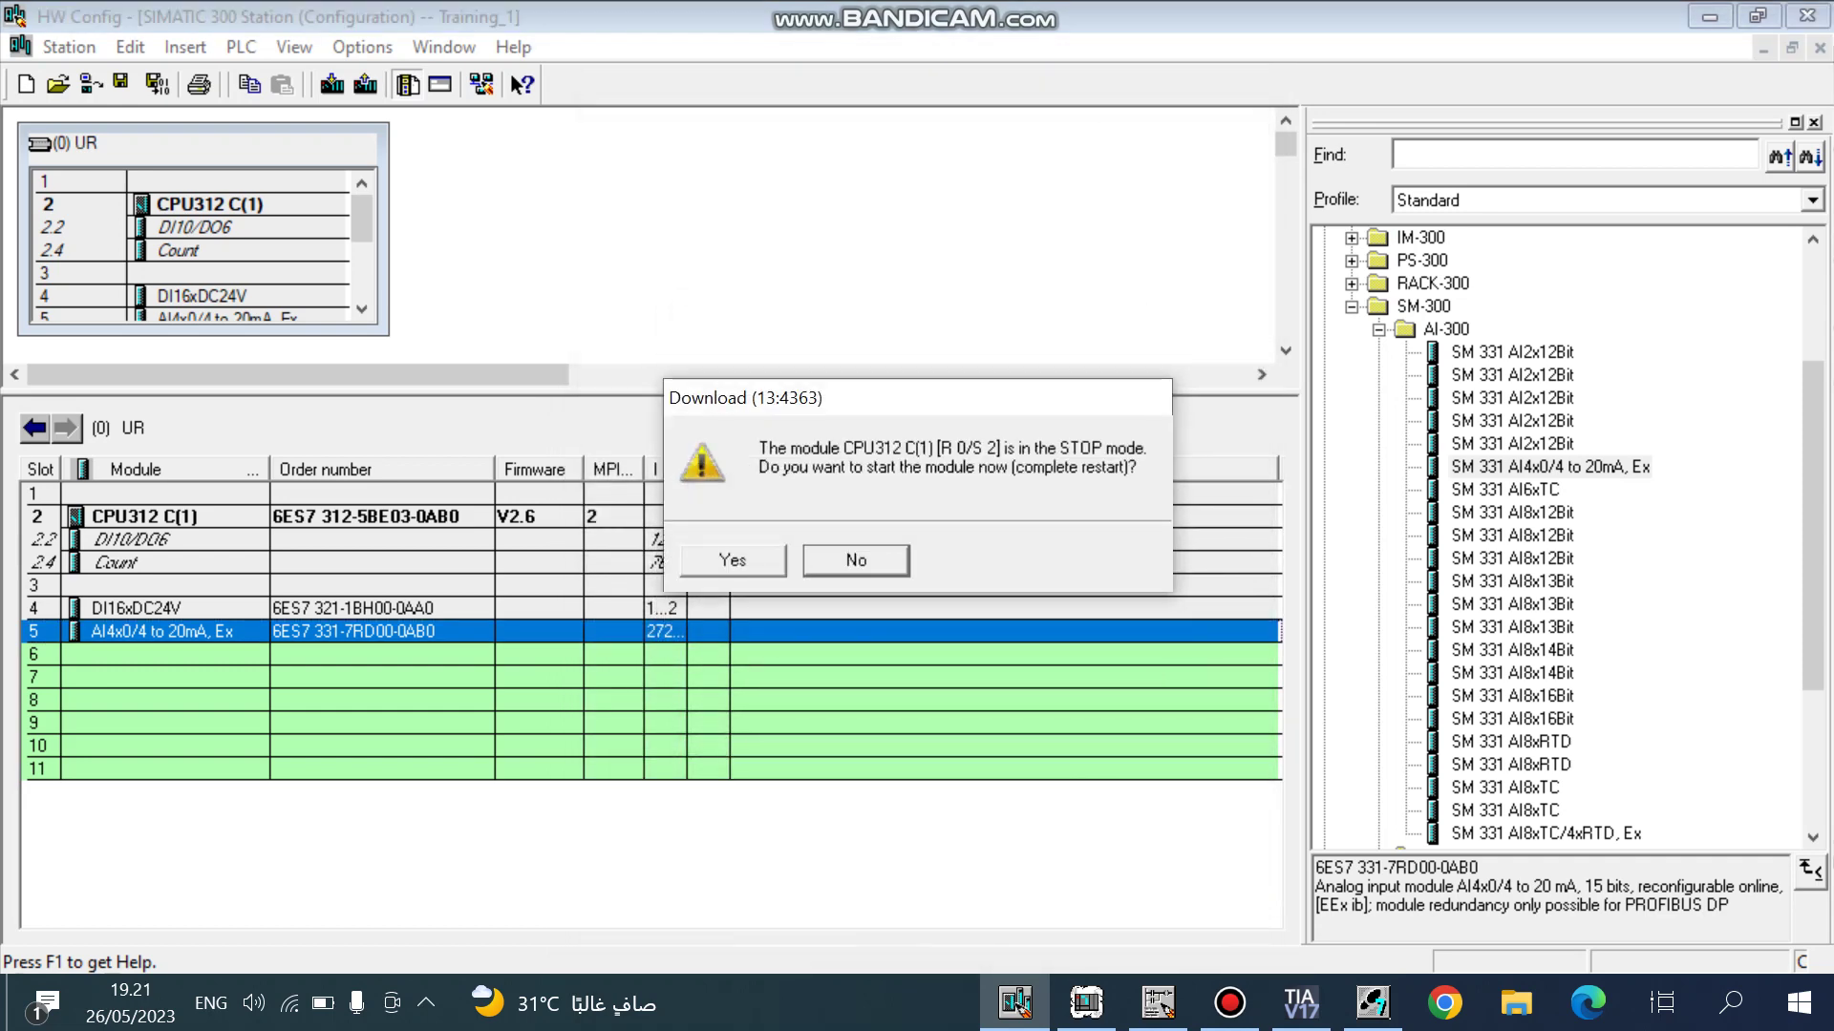
left_click(732, 560)
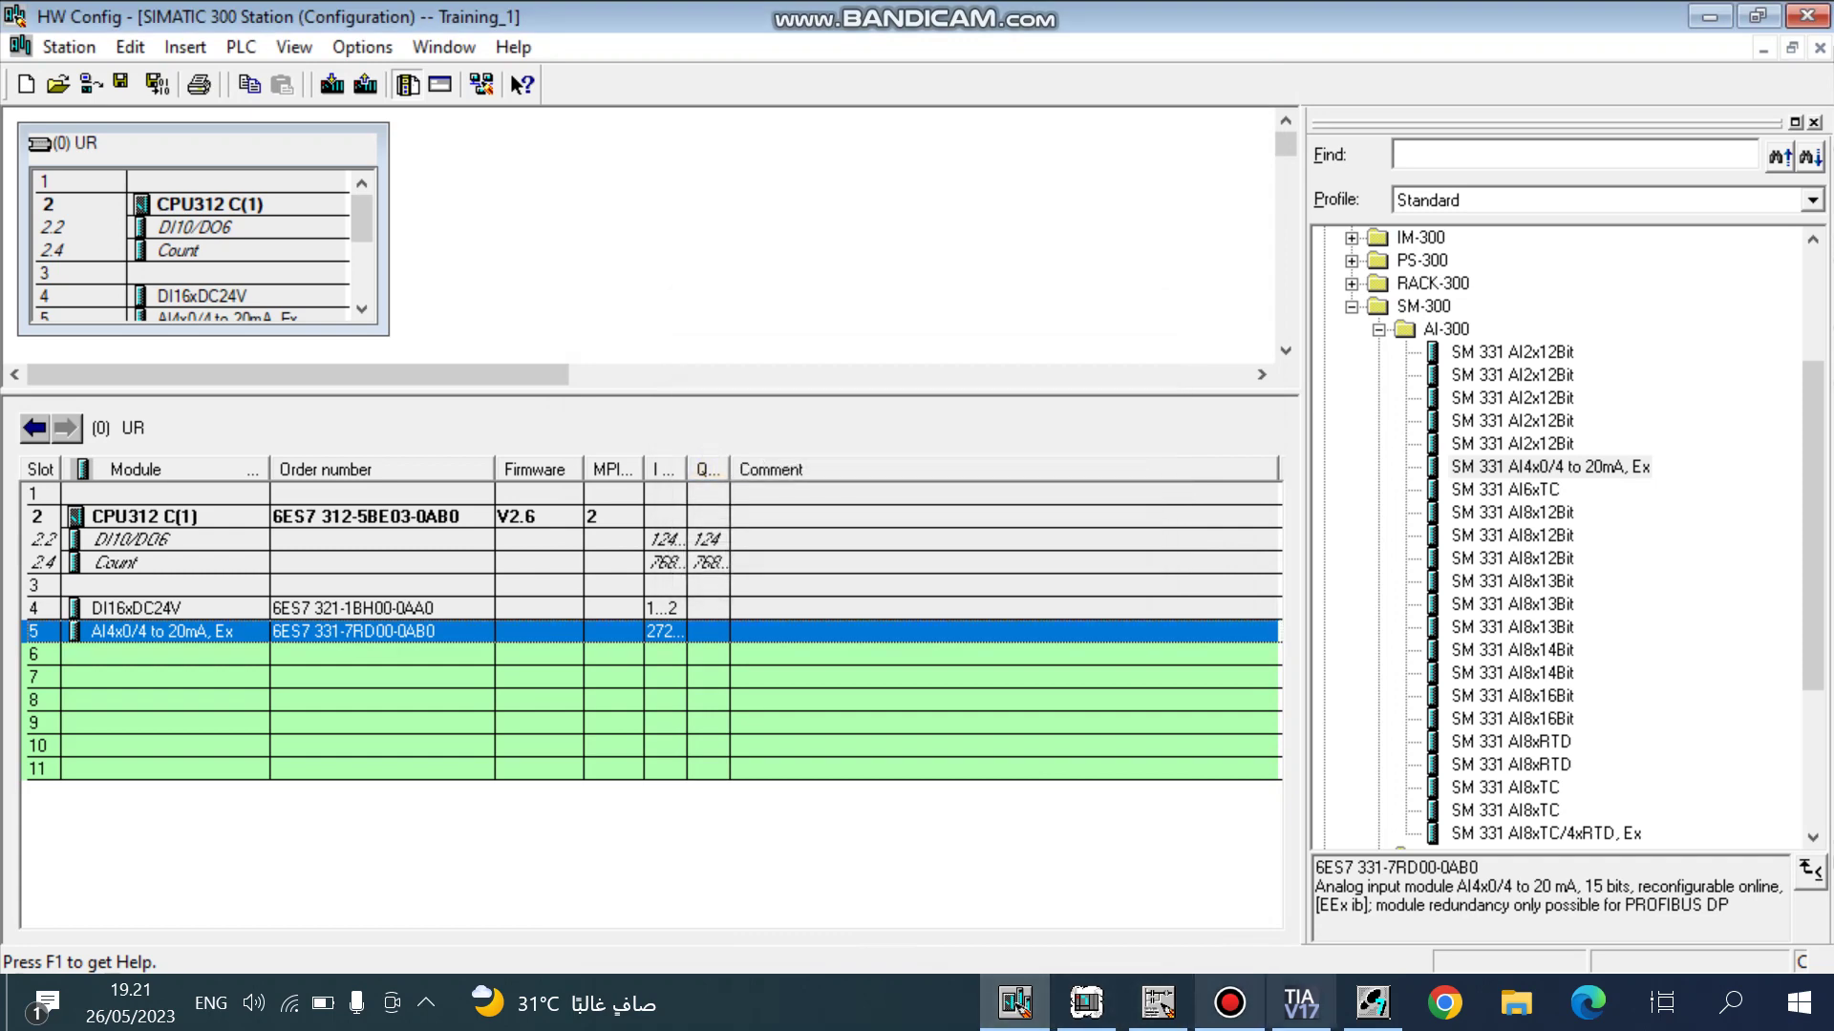
Switch to TIA Portal and create a new project named training_1.
left_click(1301, 1002)
key("alt+Tab")
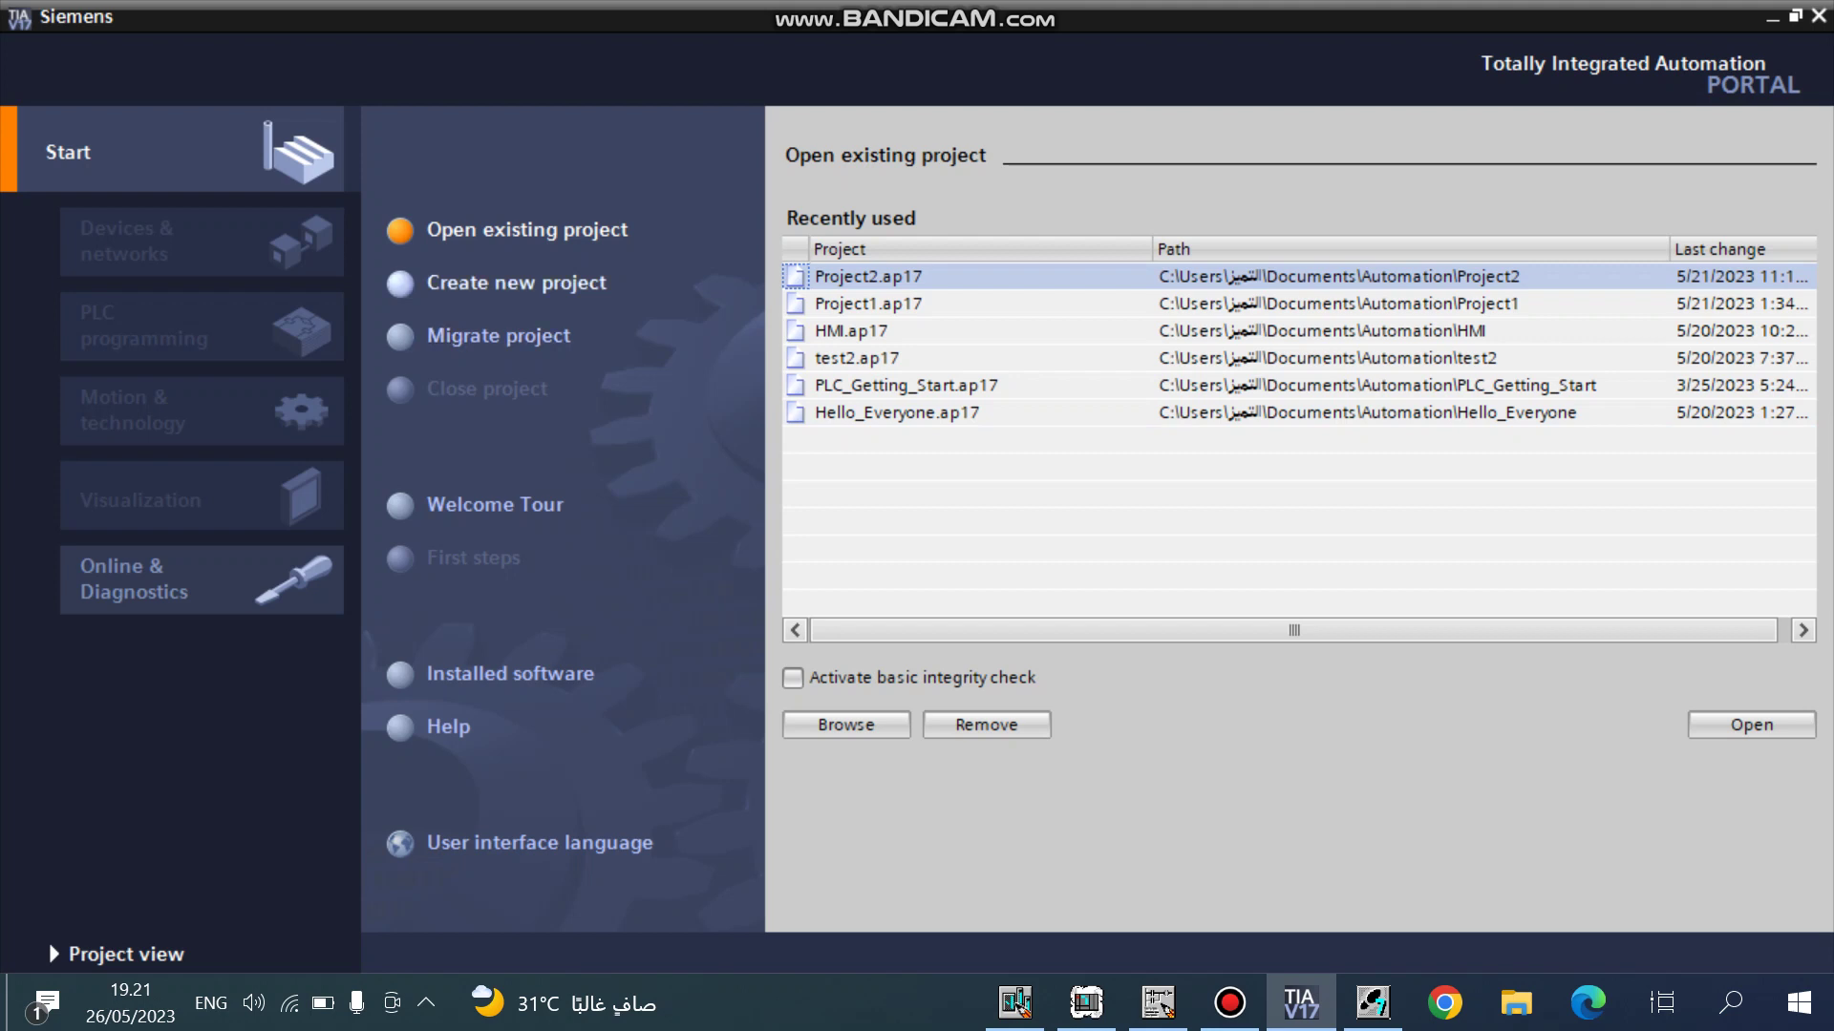
left_click(516, 284)
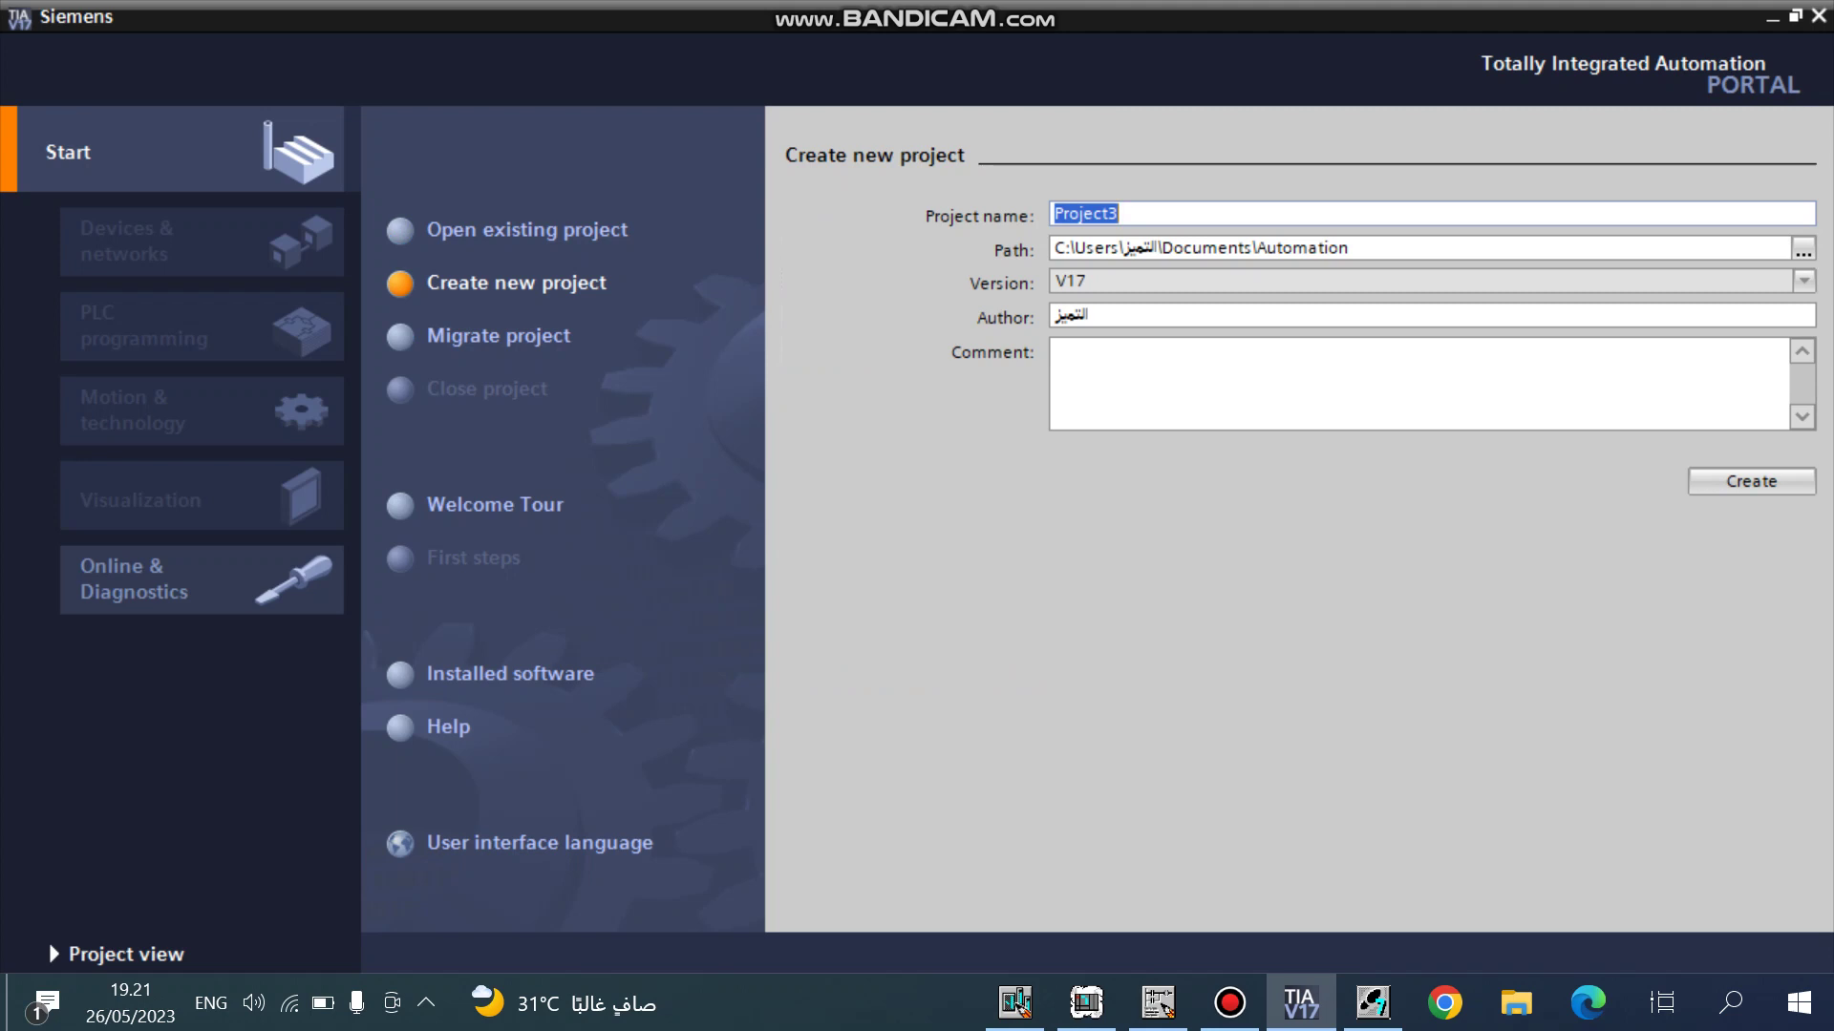
type("train")
type("trainig")
key("BackSpace")
key("BackSpace")
type("ing_1")
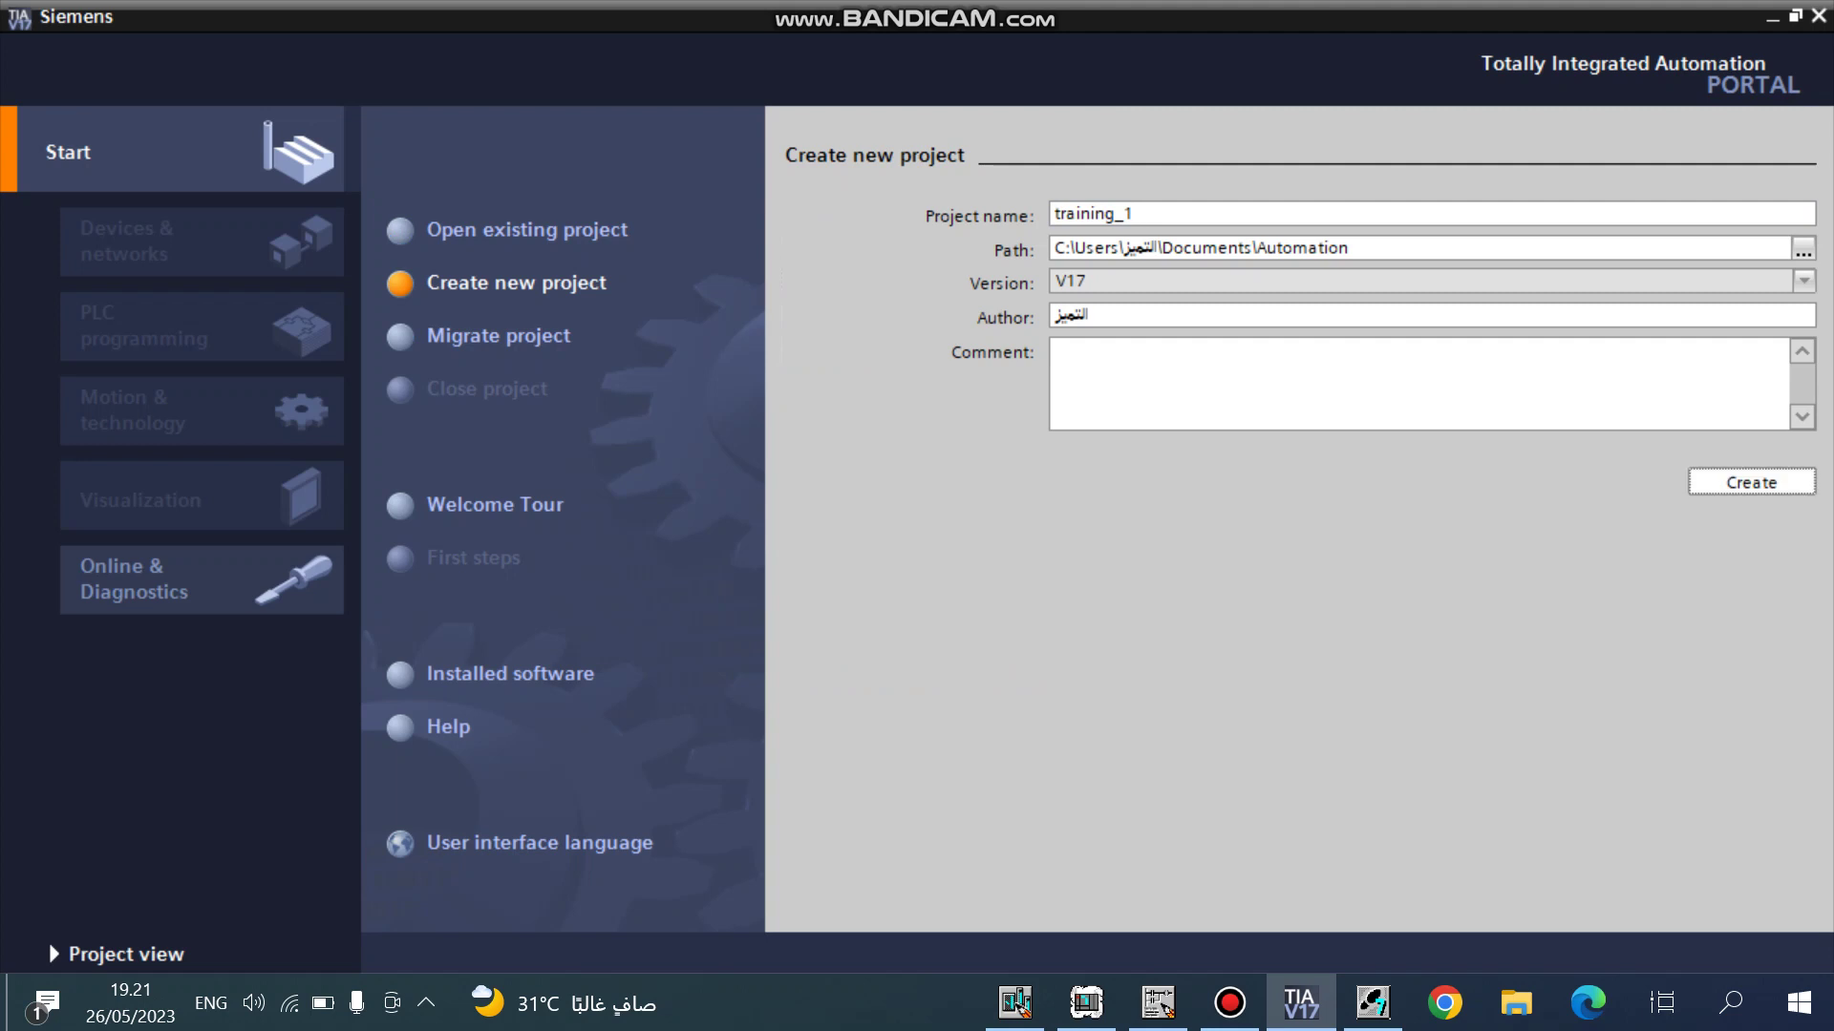
left_click(1751, 482)
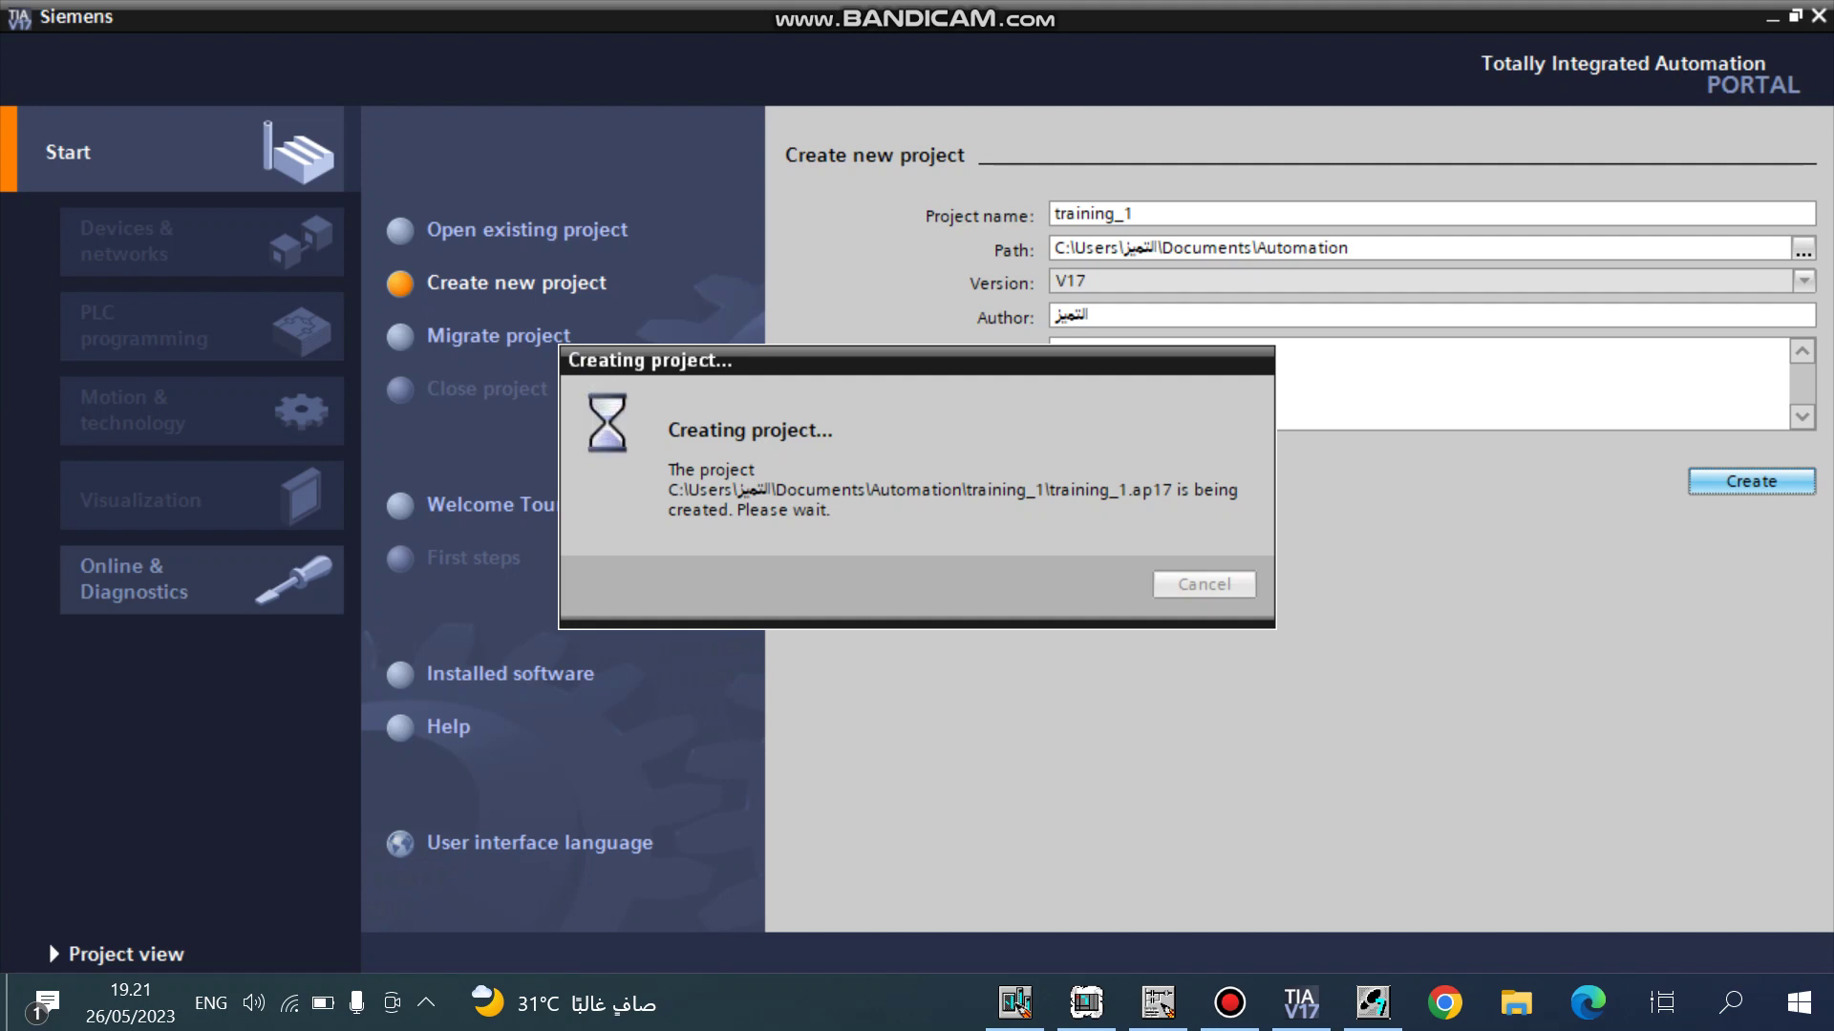
left_click(1229, 1003)
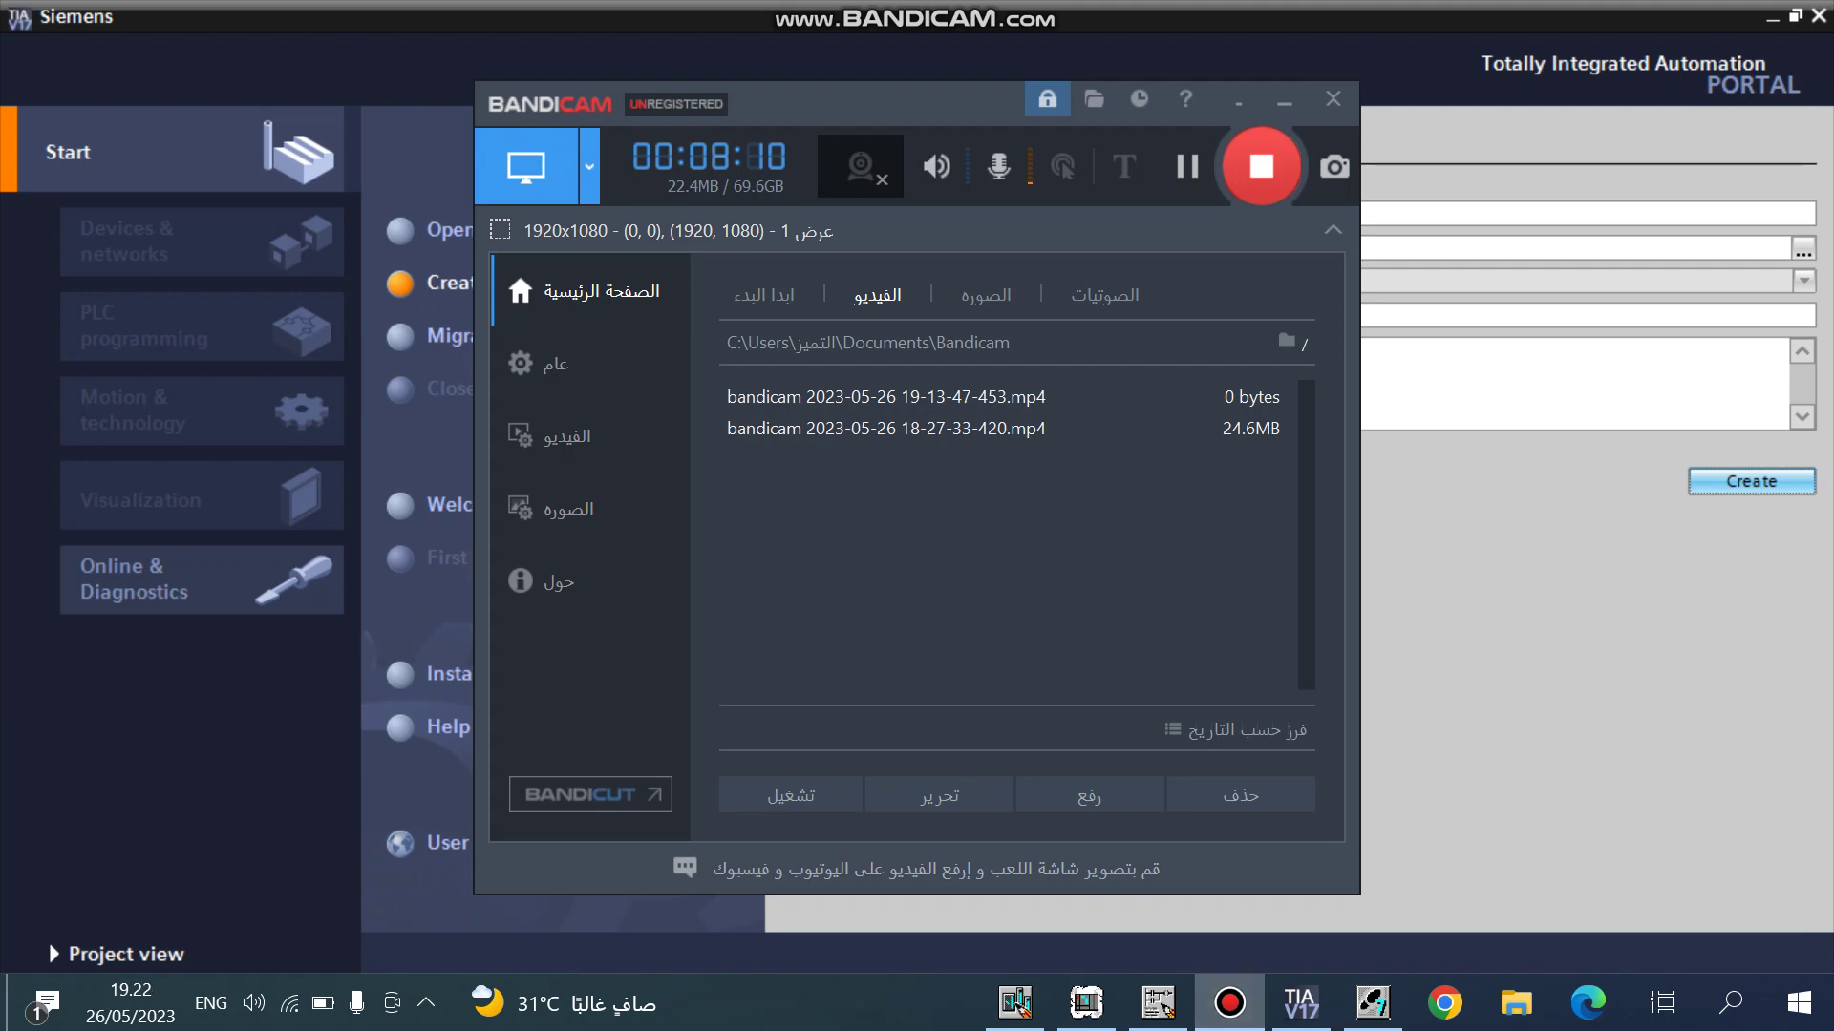
left_click(1229, 1003)
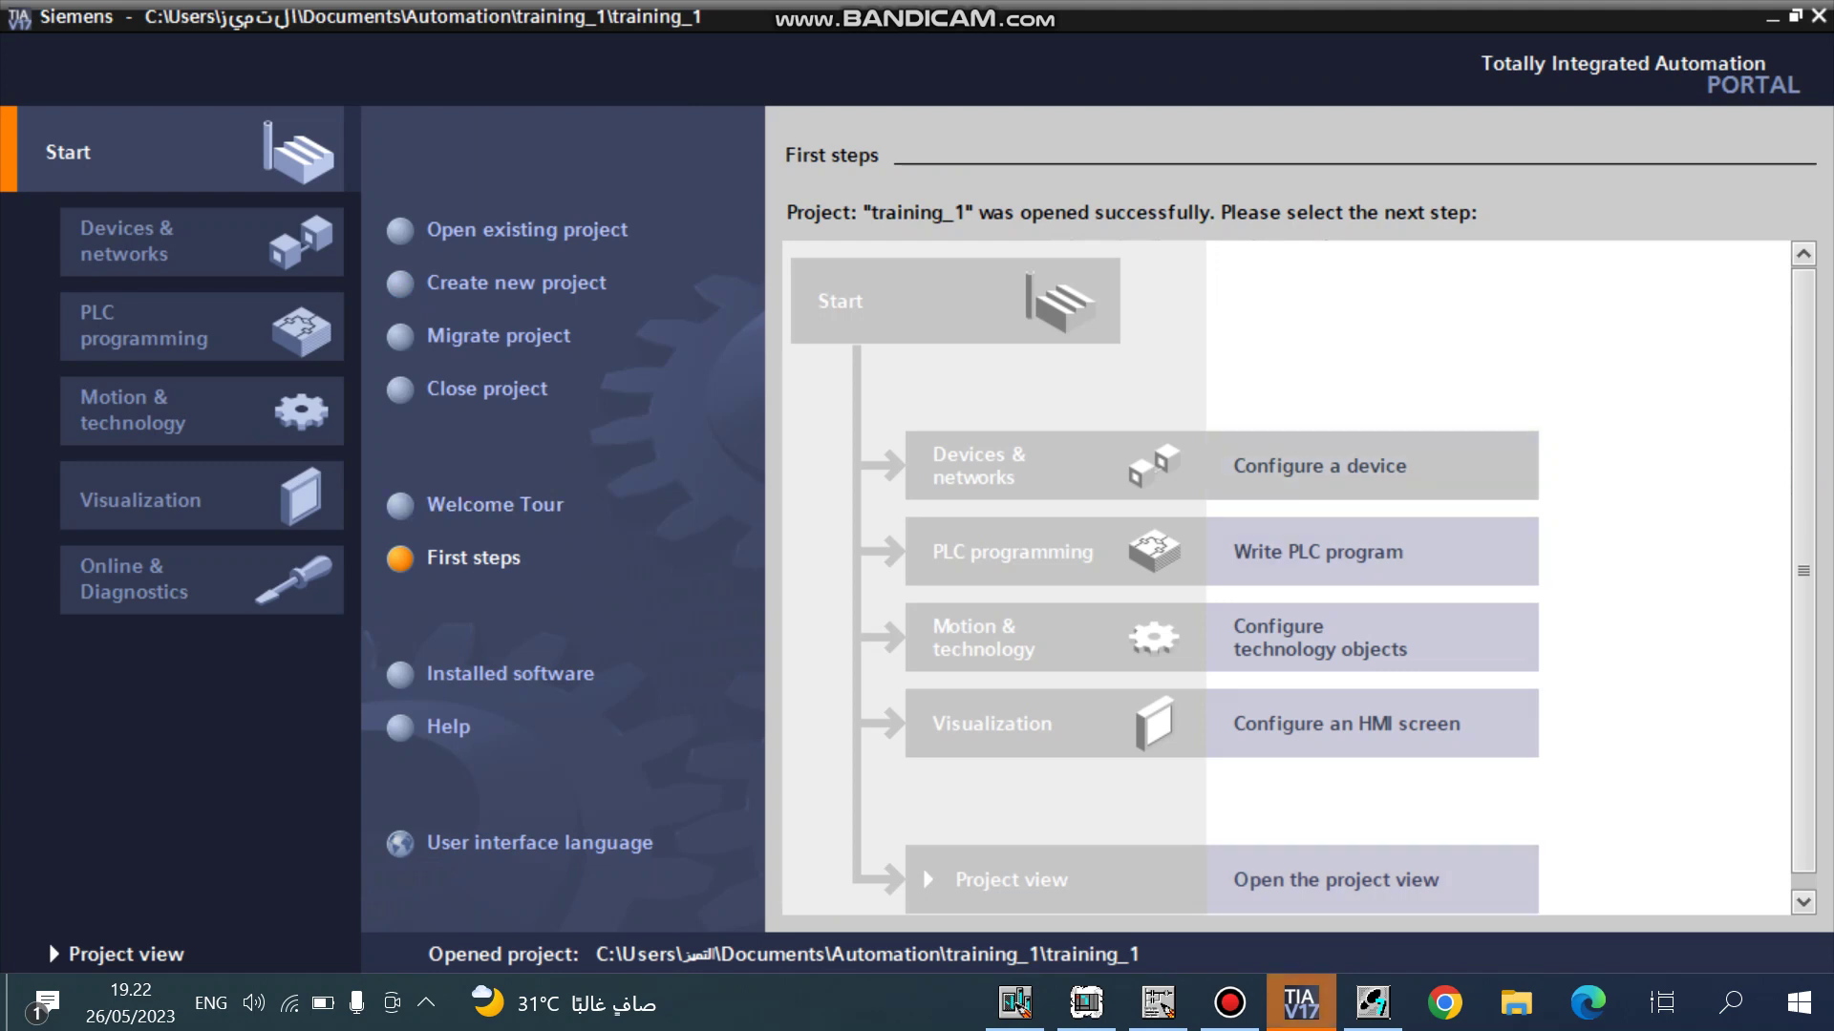
Start configuring a device in the training_1 project and open the form for adding a new device.
left_click(1320, 466)
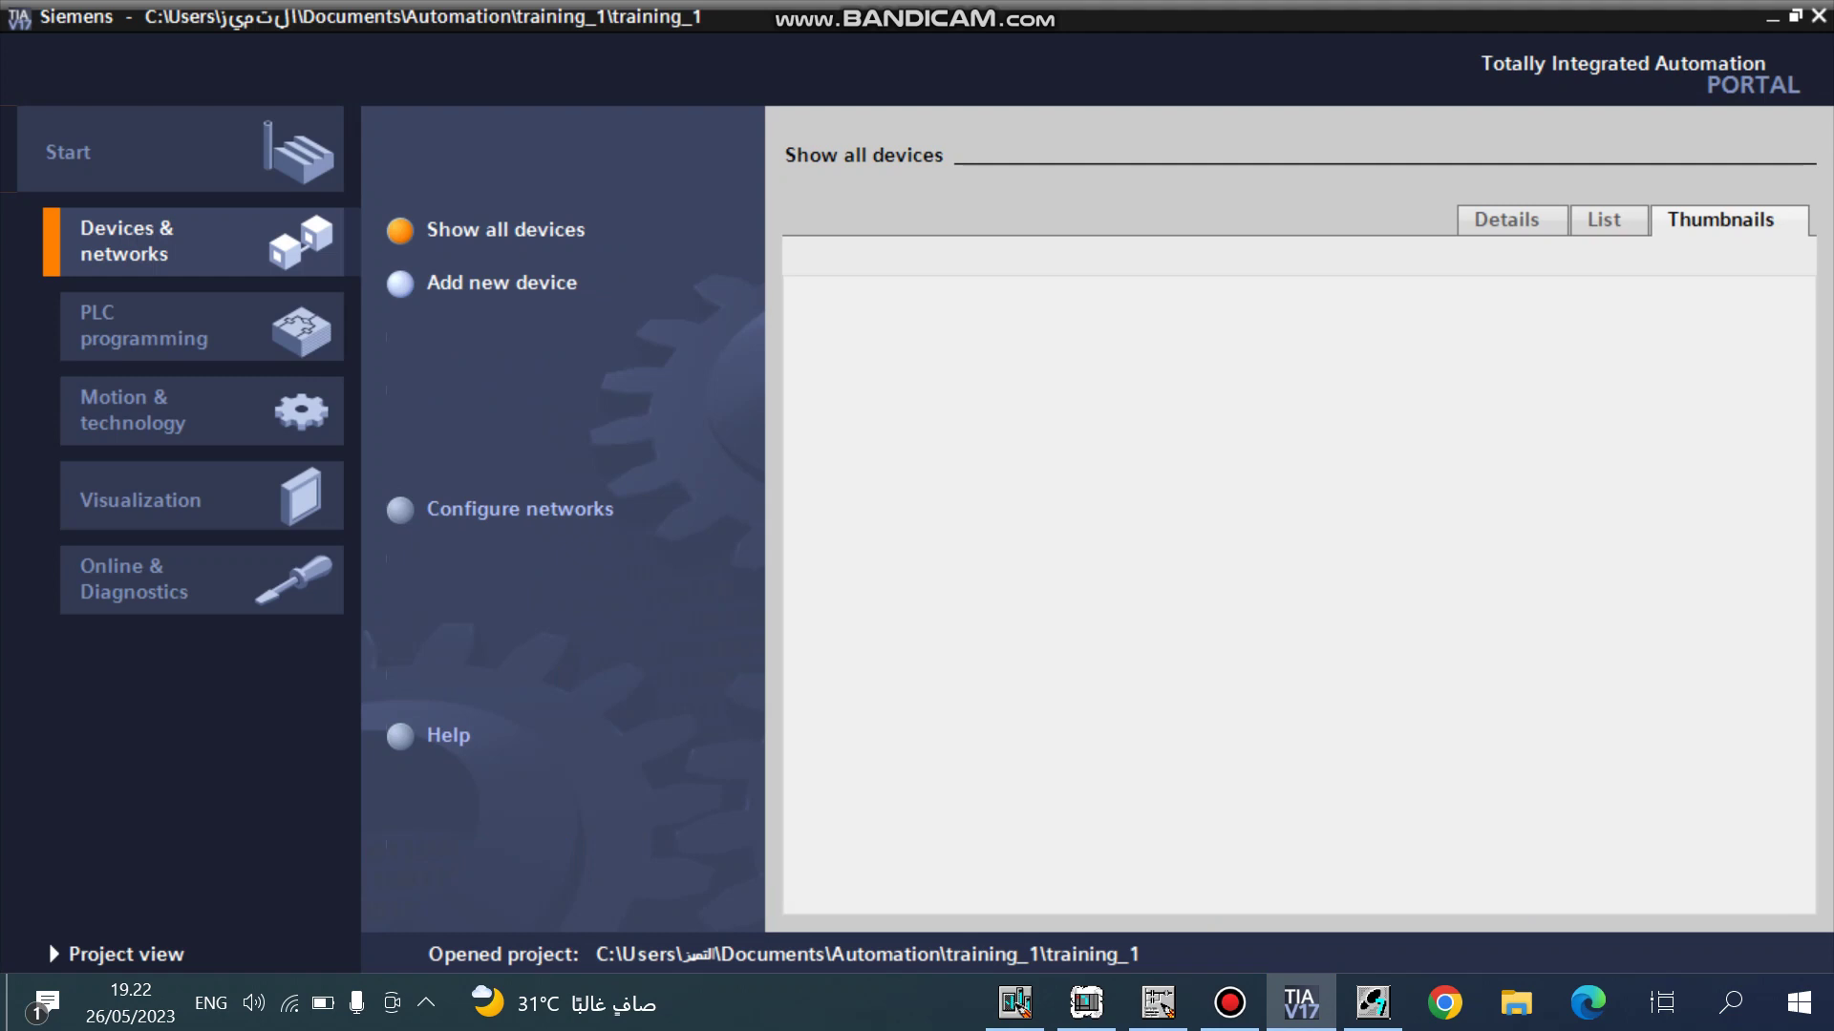
left_click(501, 284)
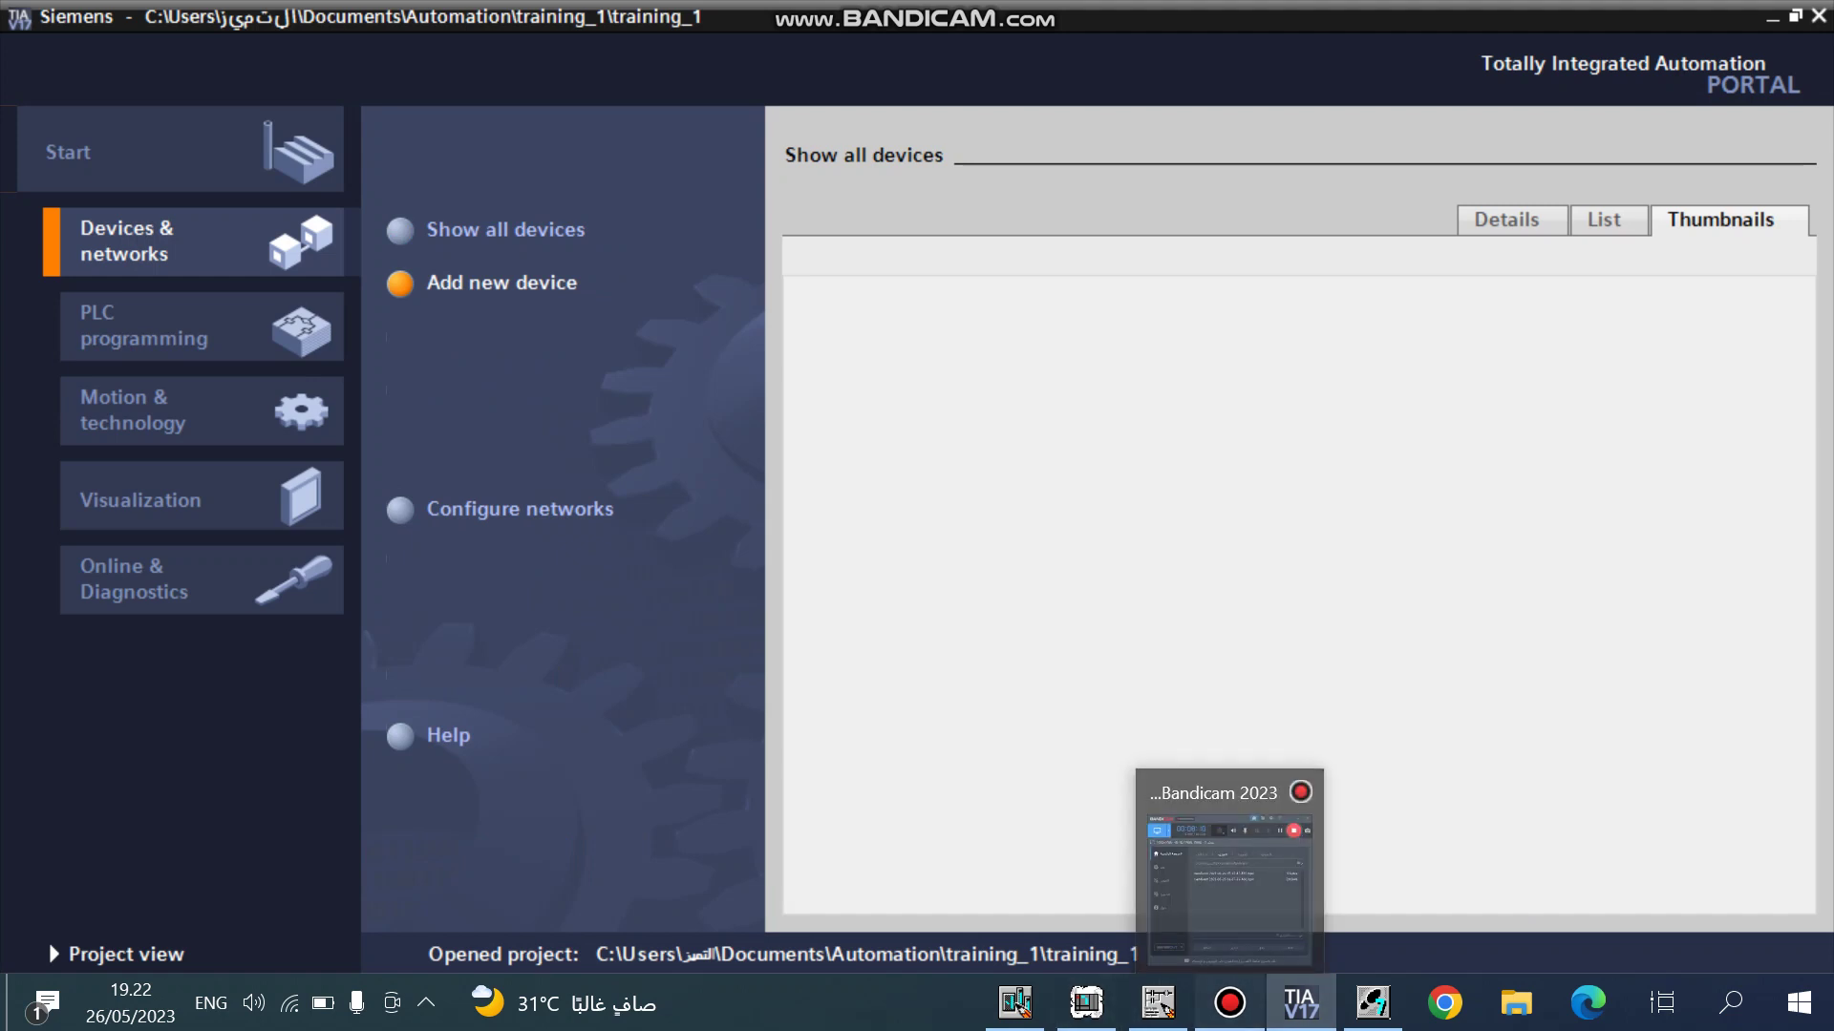
left_click(1230, 1003)
left_click(1230, 1003)
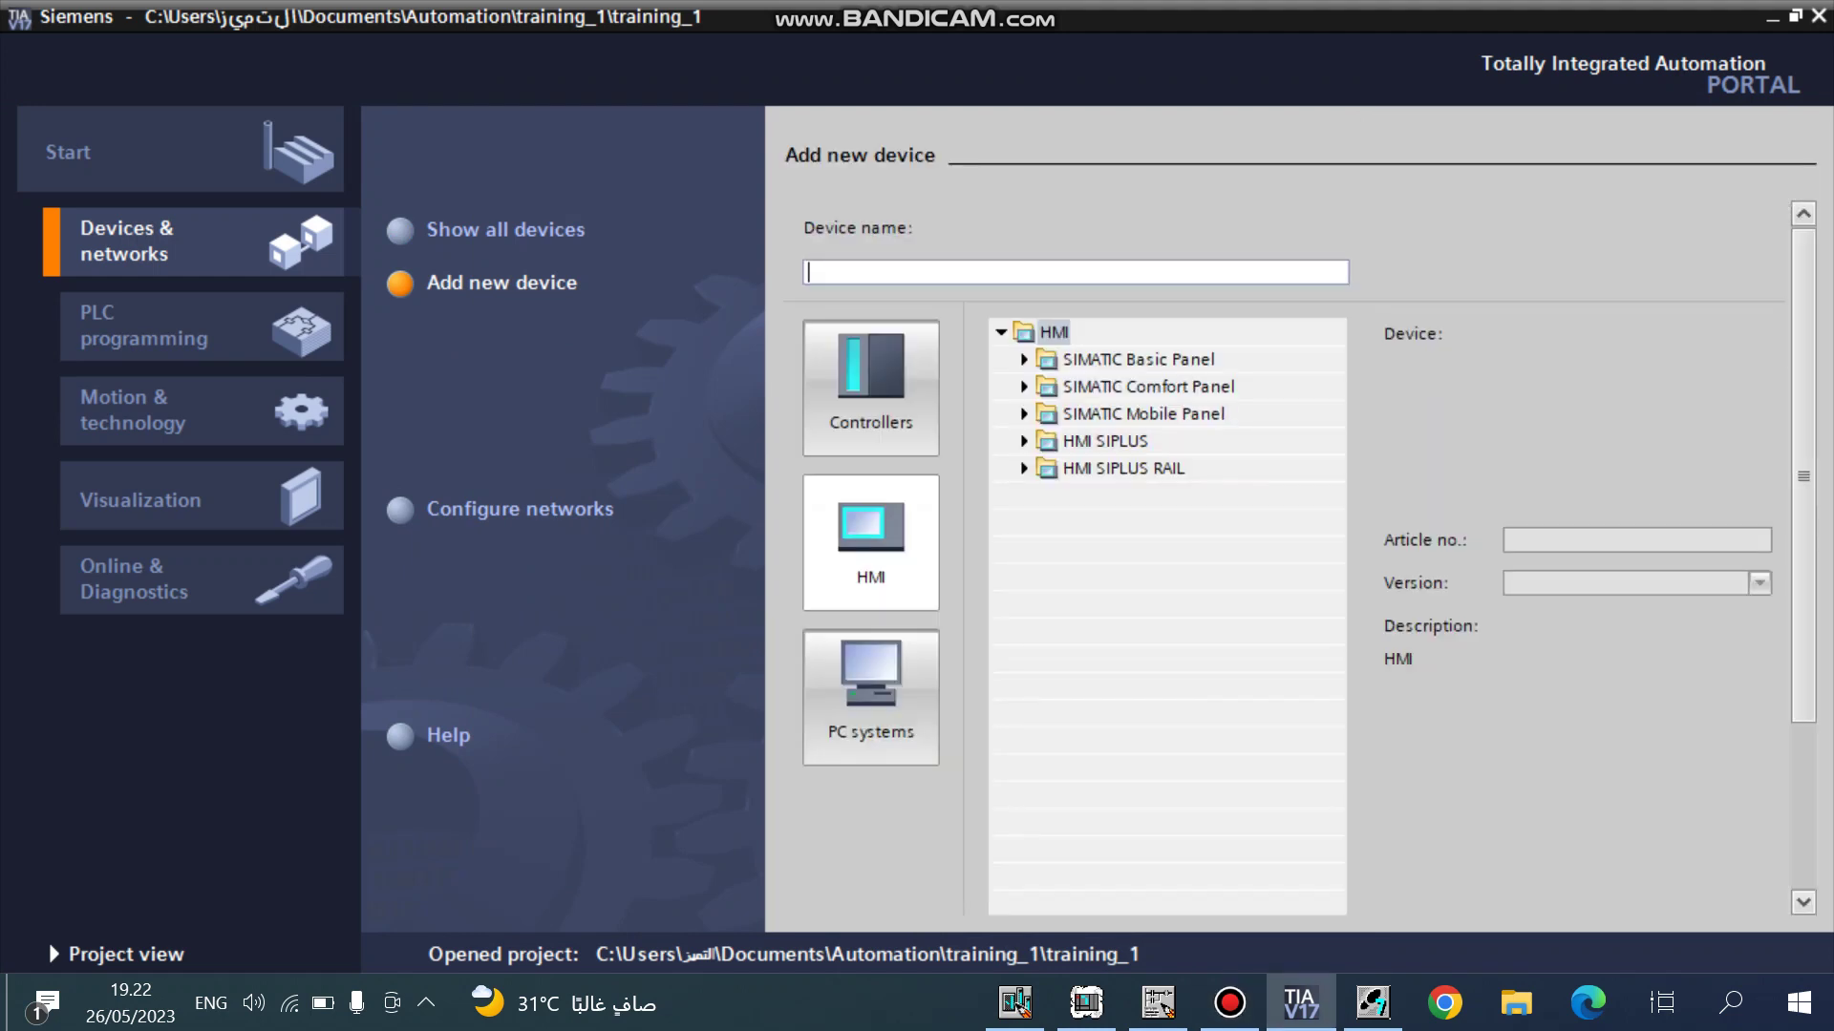
Add the SIMATIC S7-1500 controller CPU 1516-3 PN/DP with article number 6ES7 516-3AN02-0AB0 to the project.
left_click(870, 389)
left_click(870, 542)
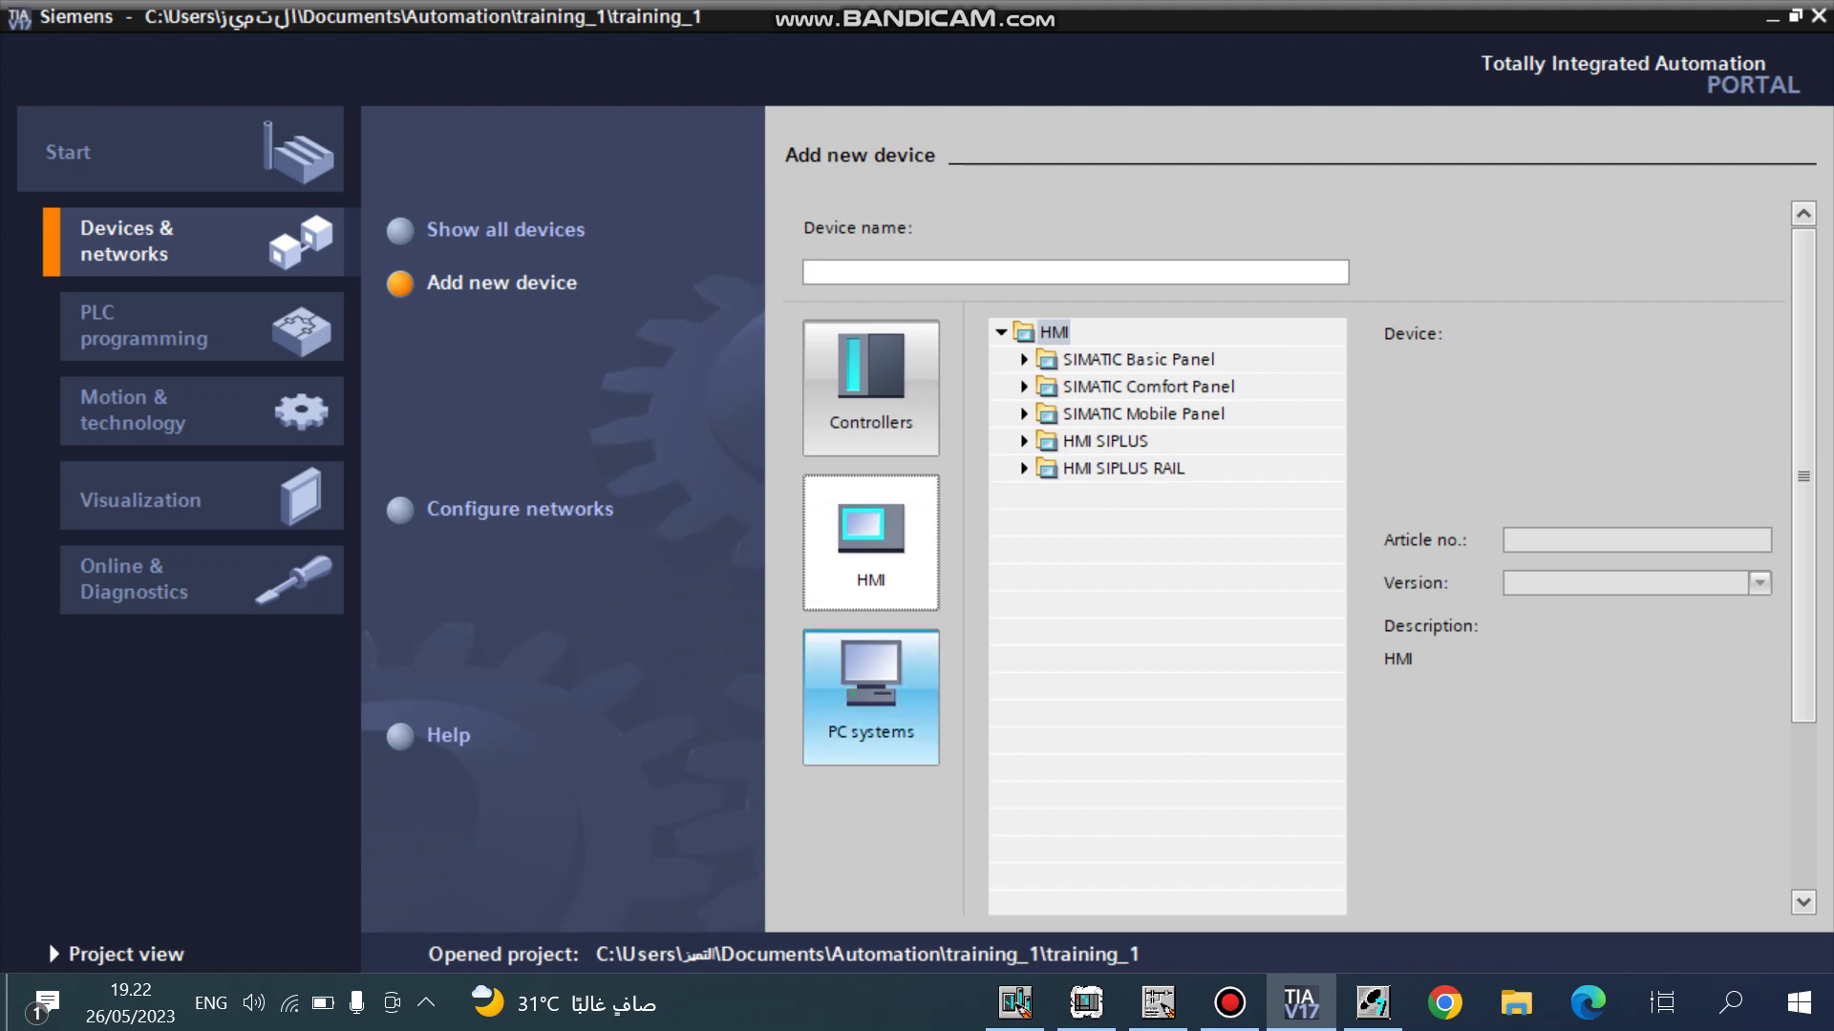
left_click(871, 697)
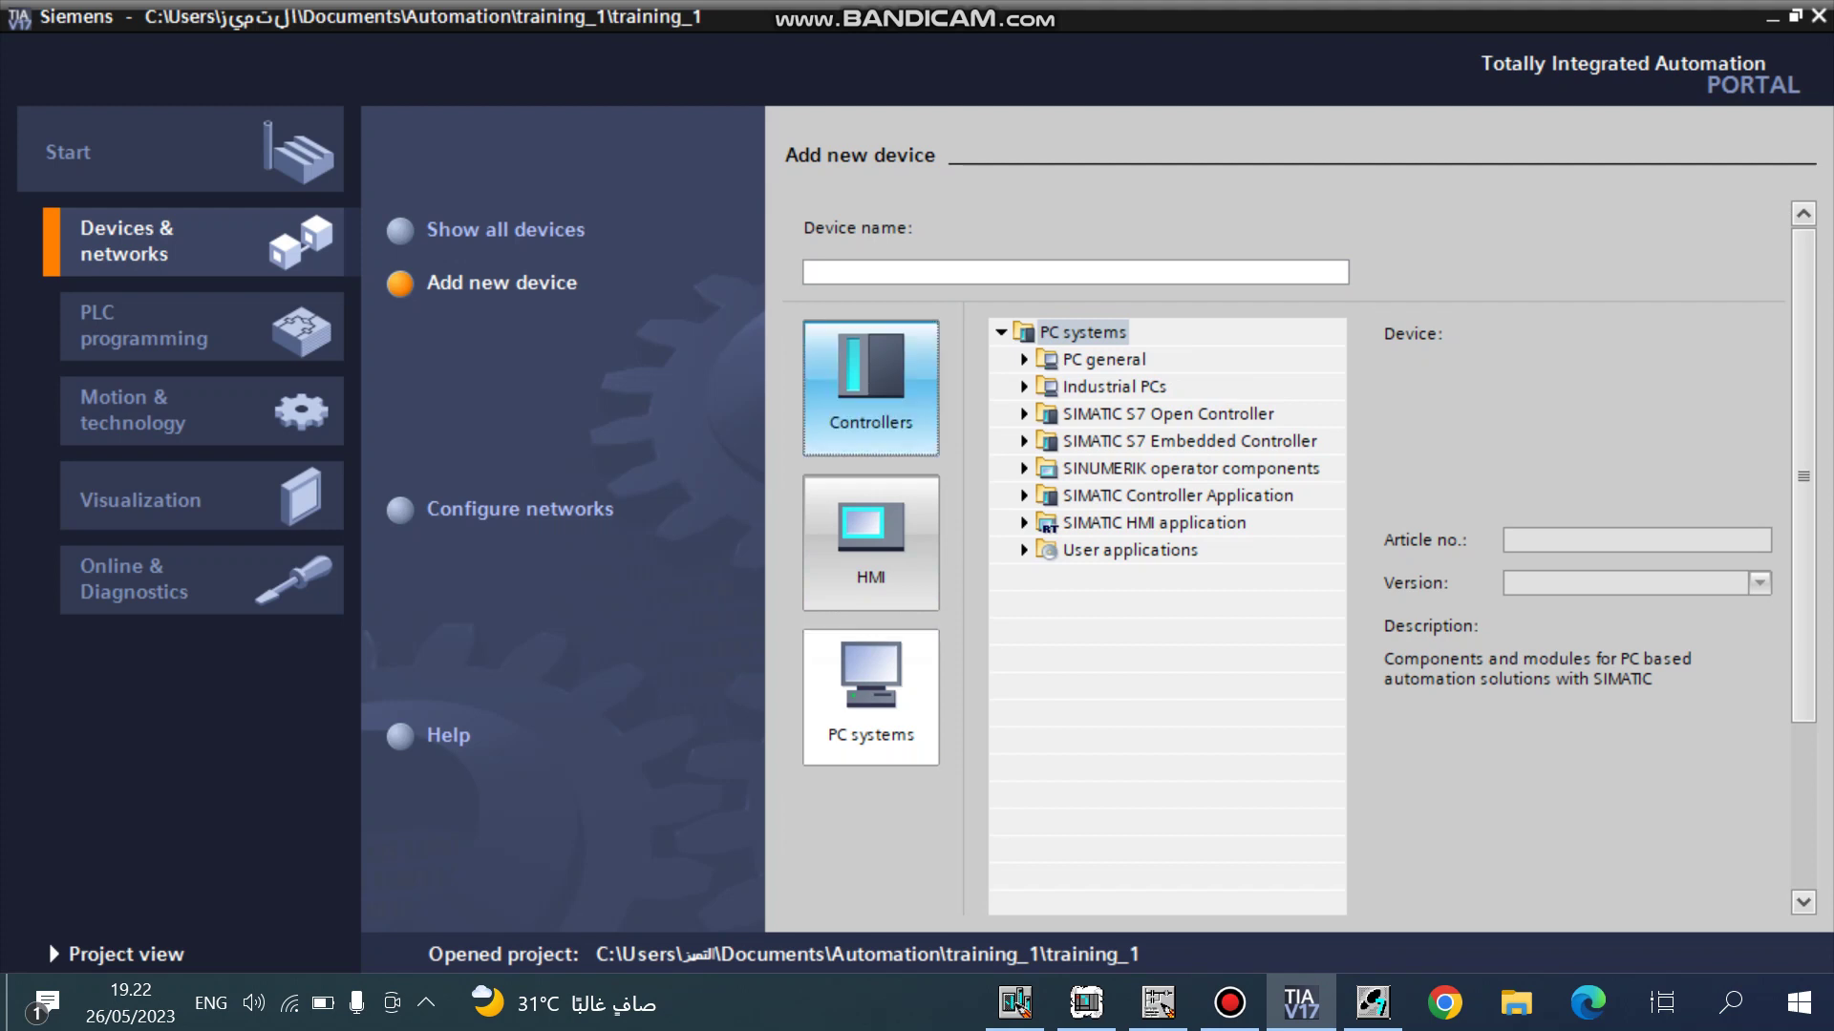
left_click(870, 389)
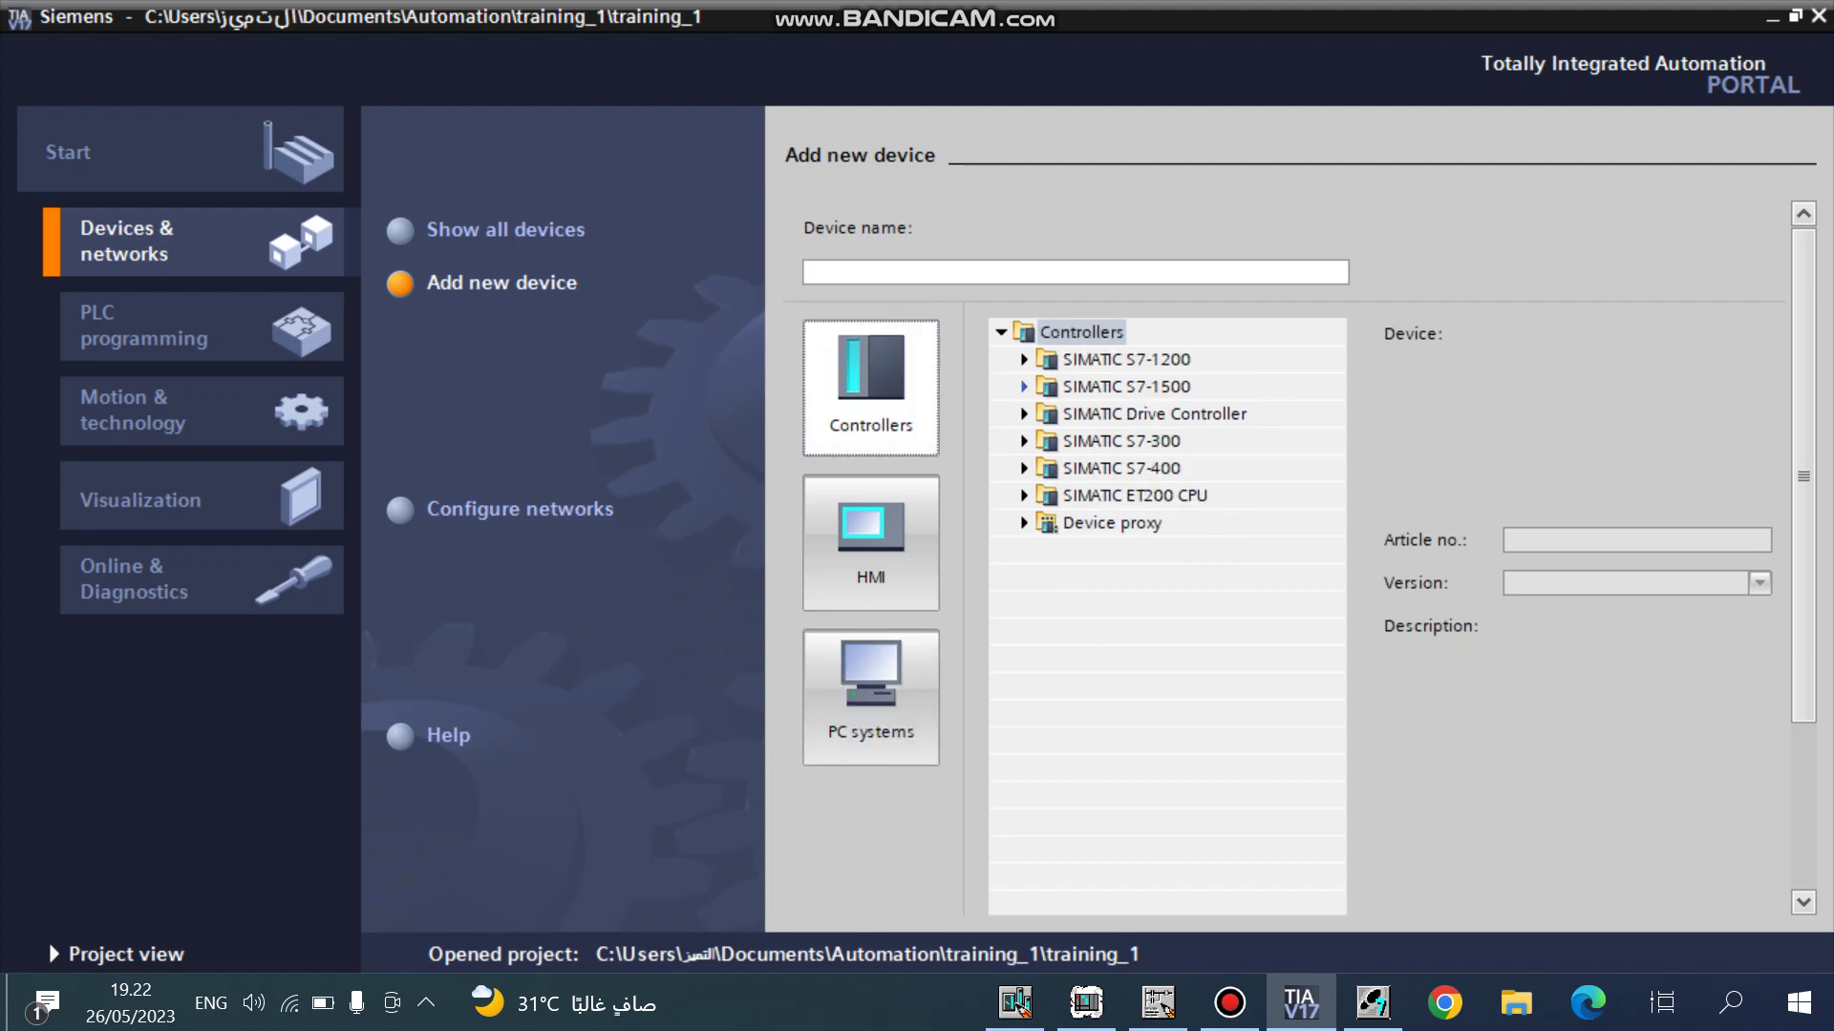
left_click(1024, 385)
left_click(1047, 413)
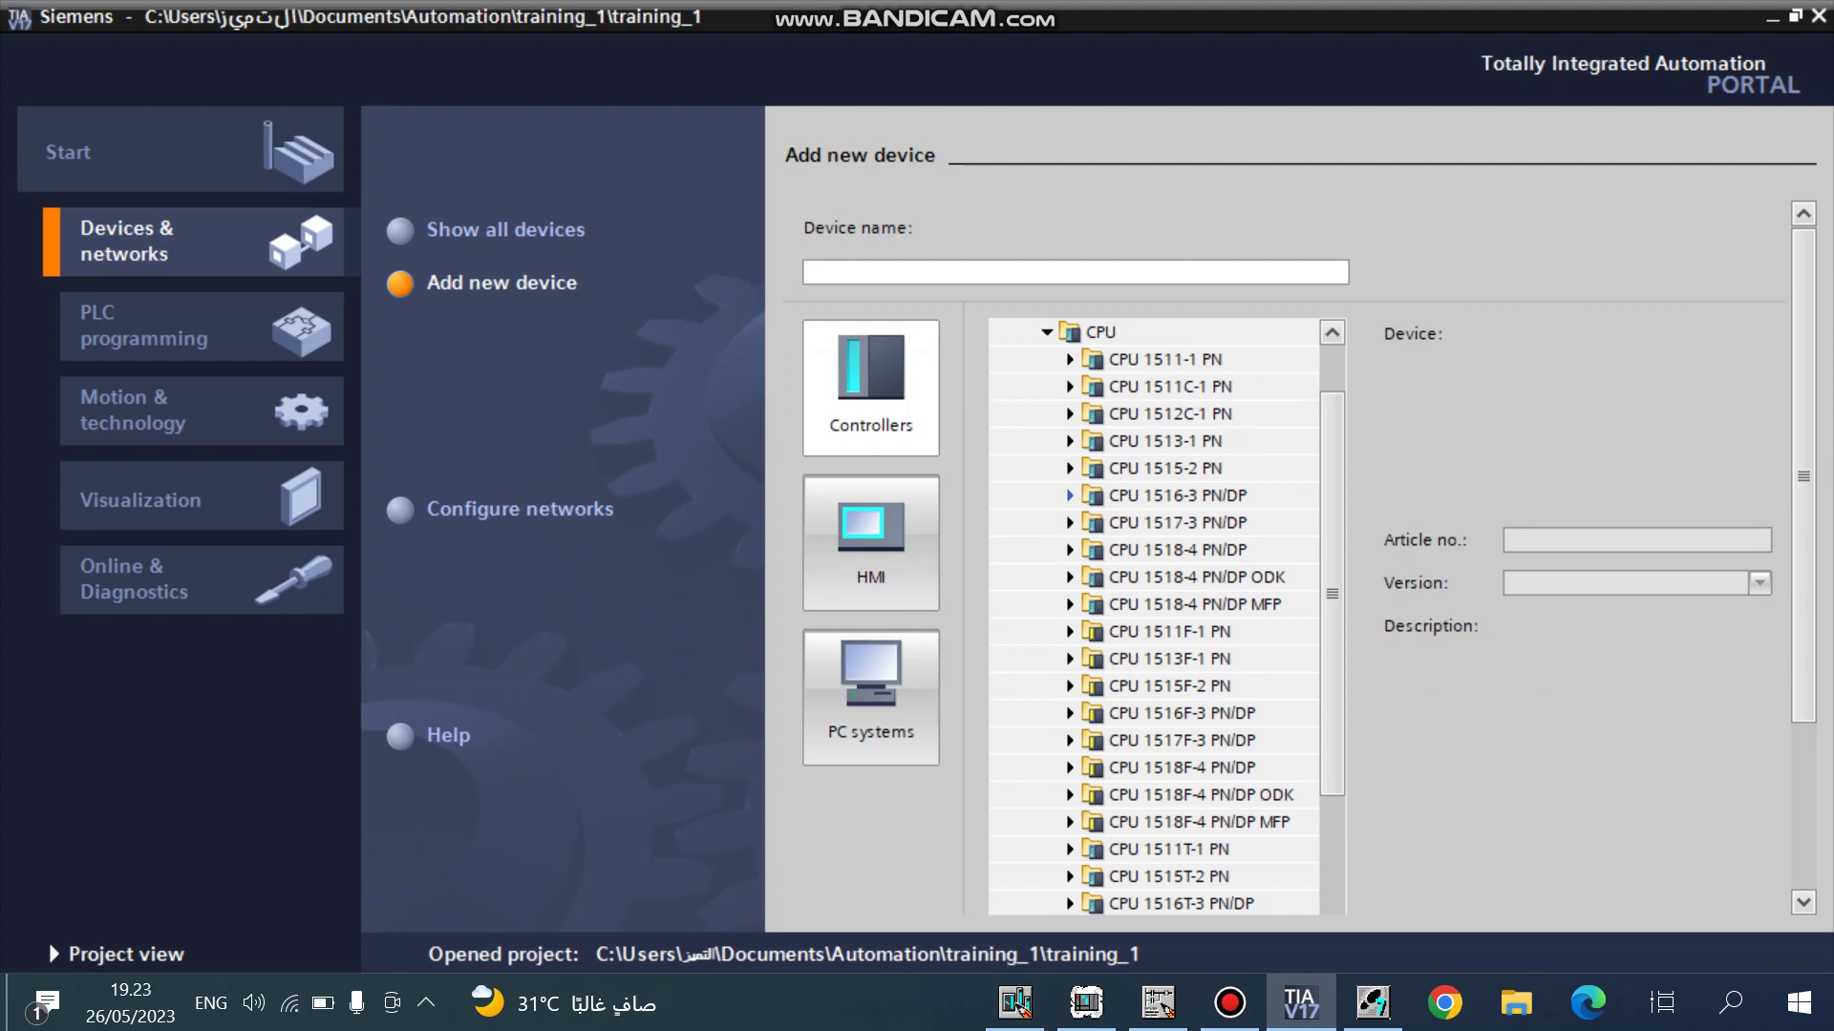
left_click(1069, 495)
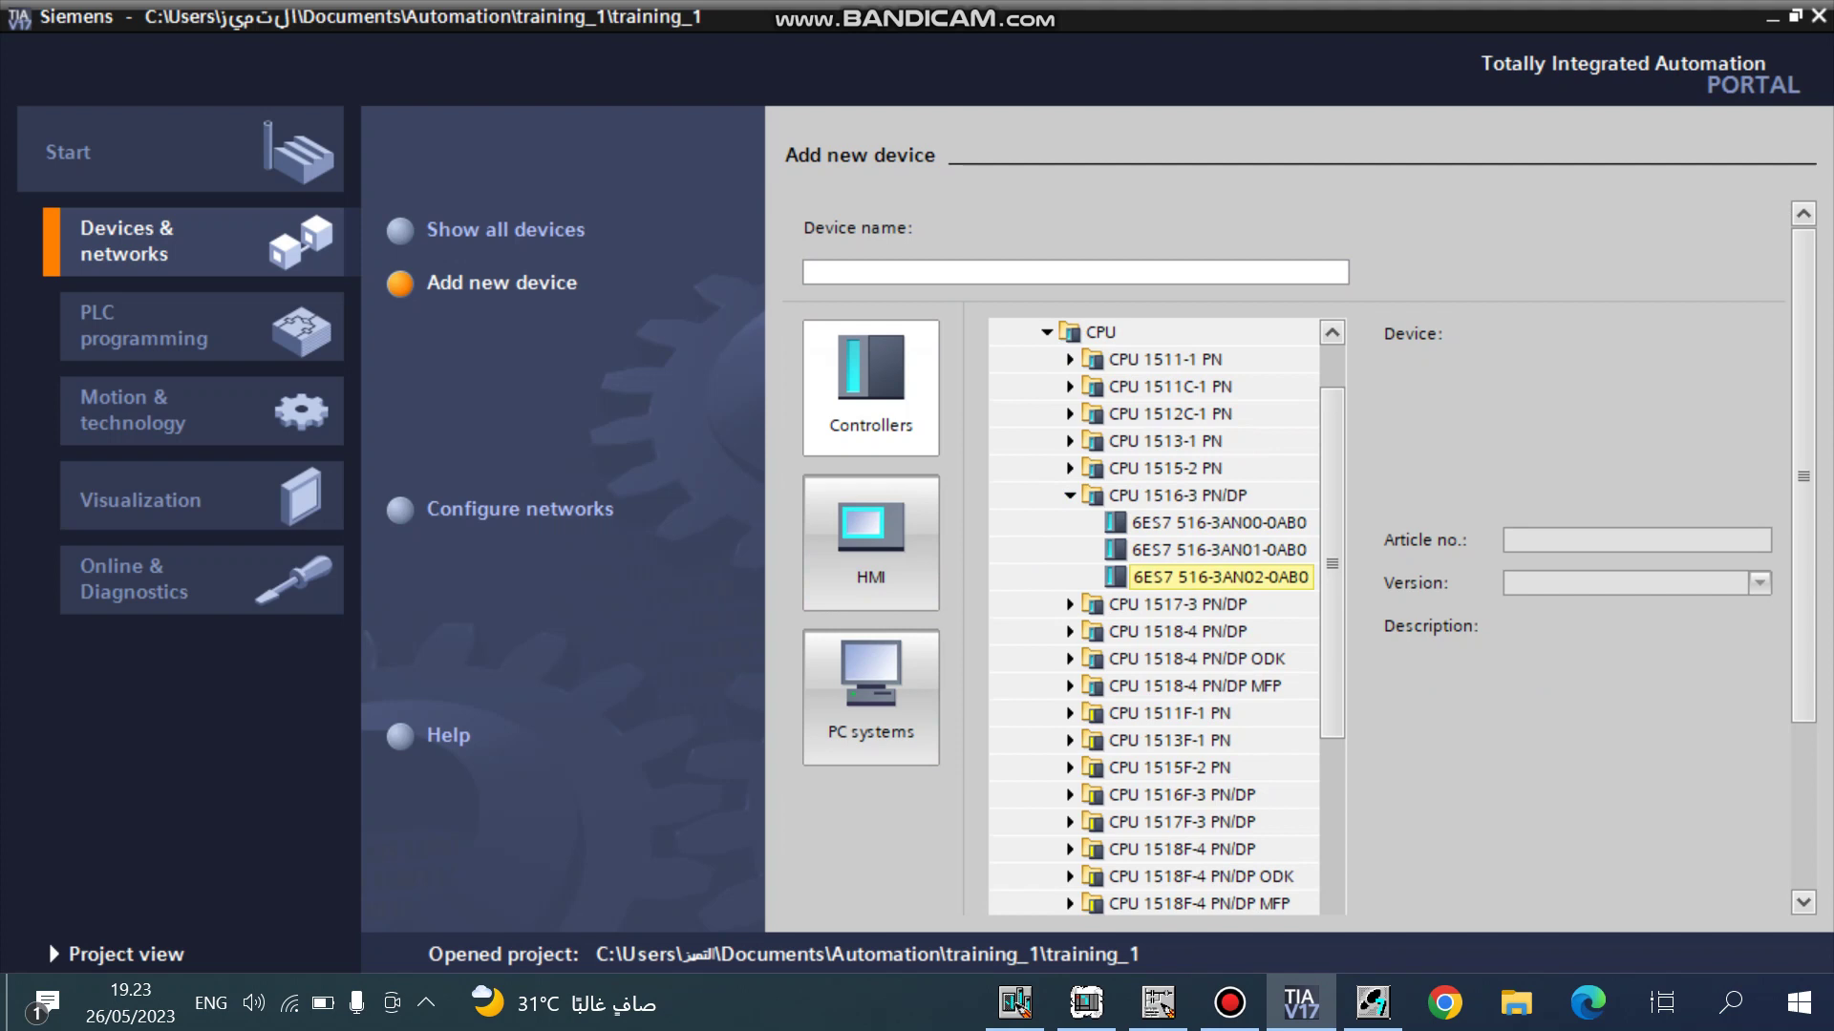
left_click(1220, 577)
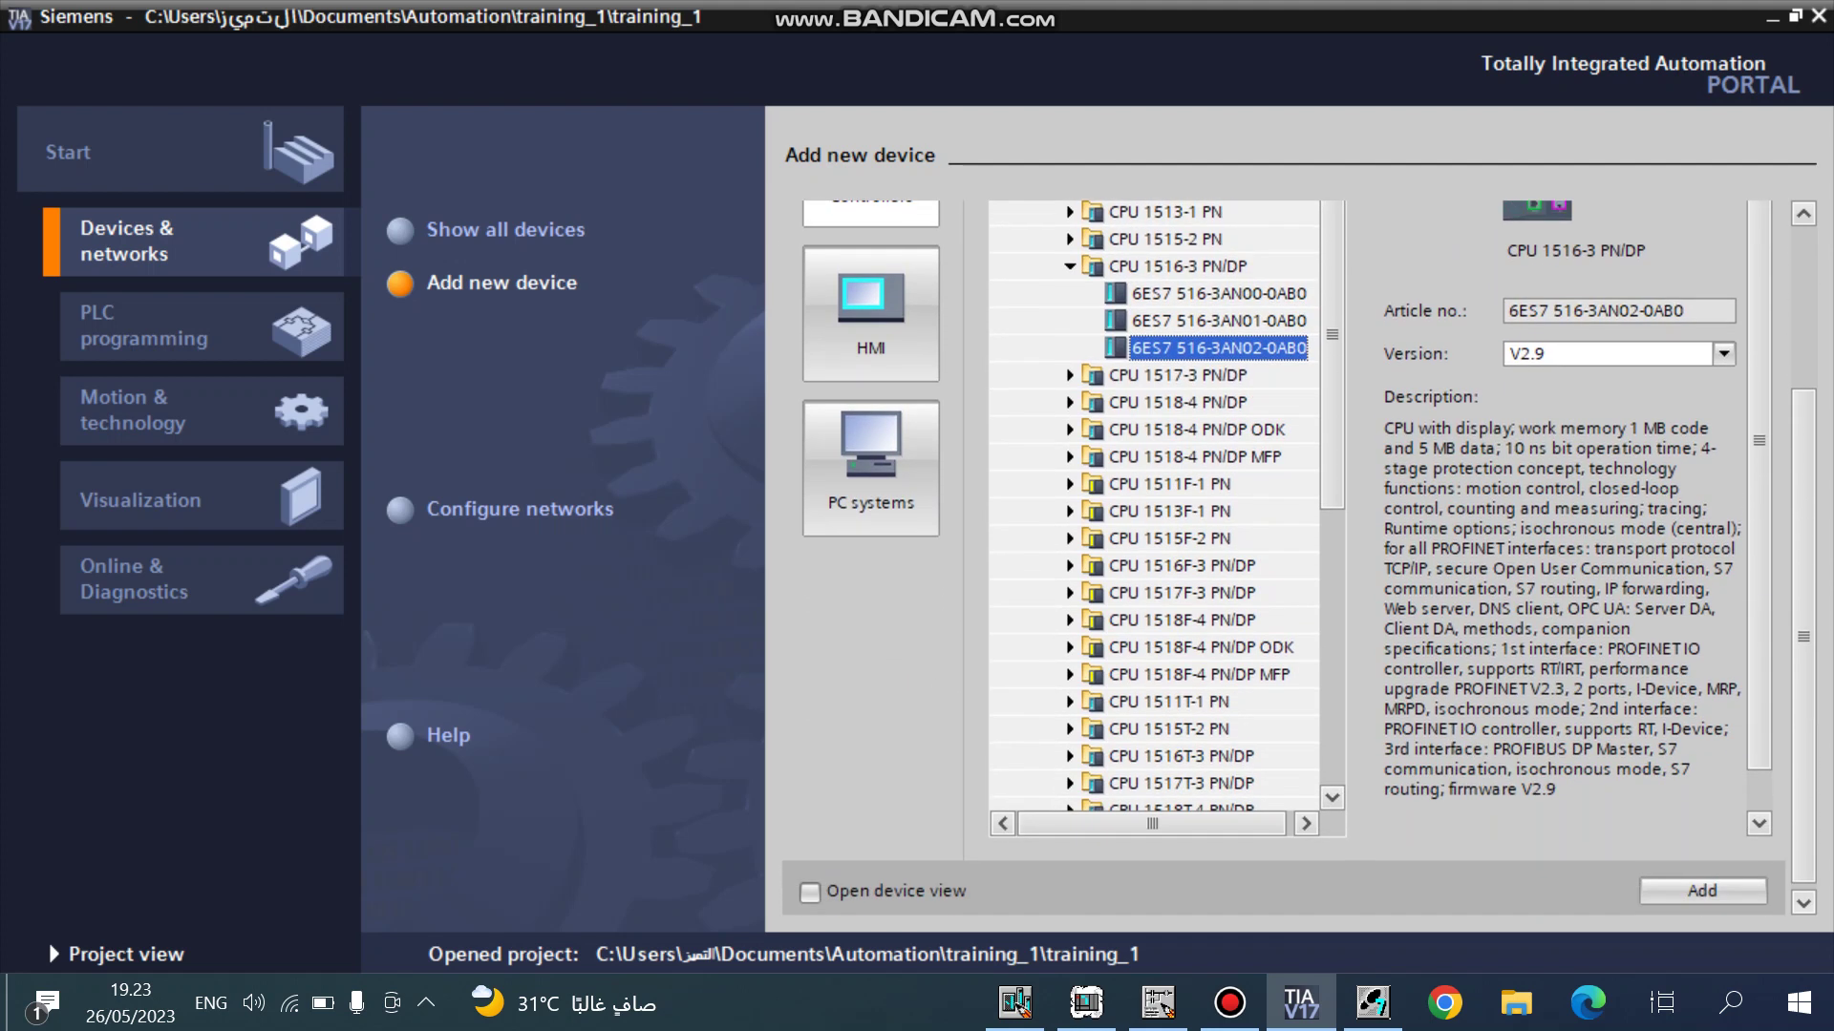
left_click(1703, 886)
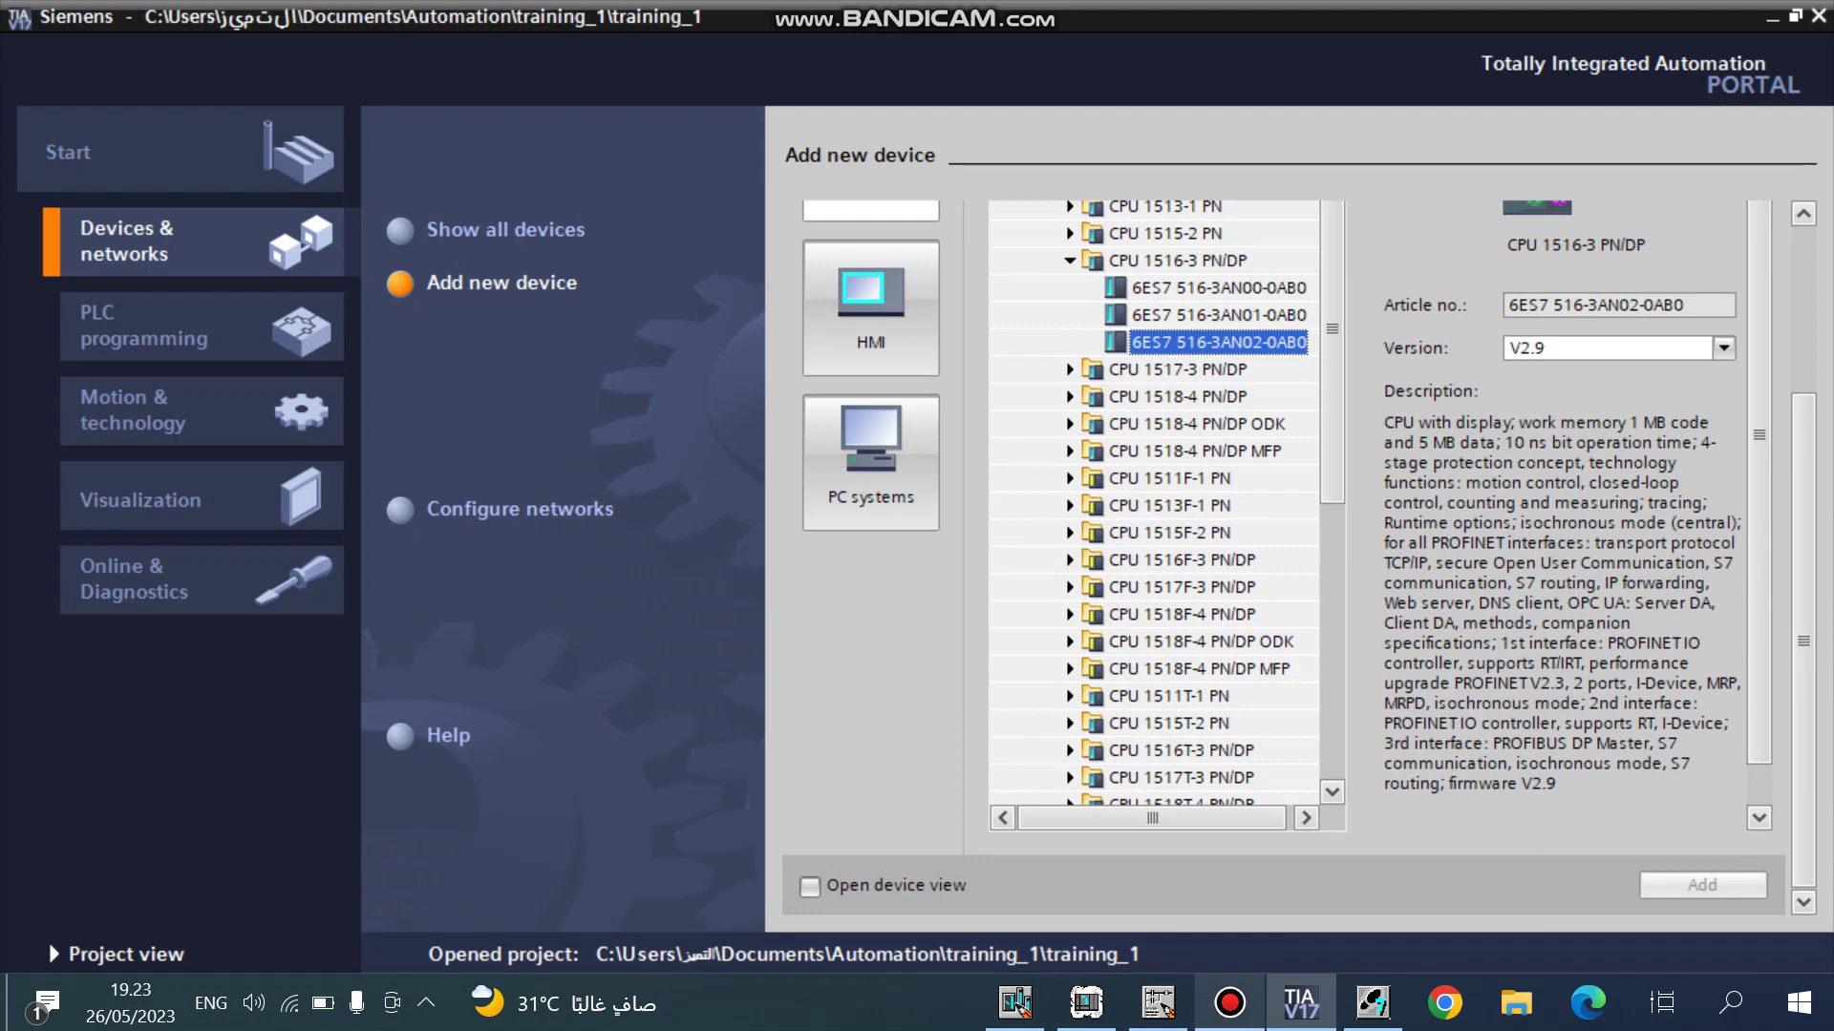
left_click(1229, 1003)
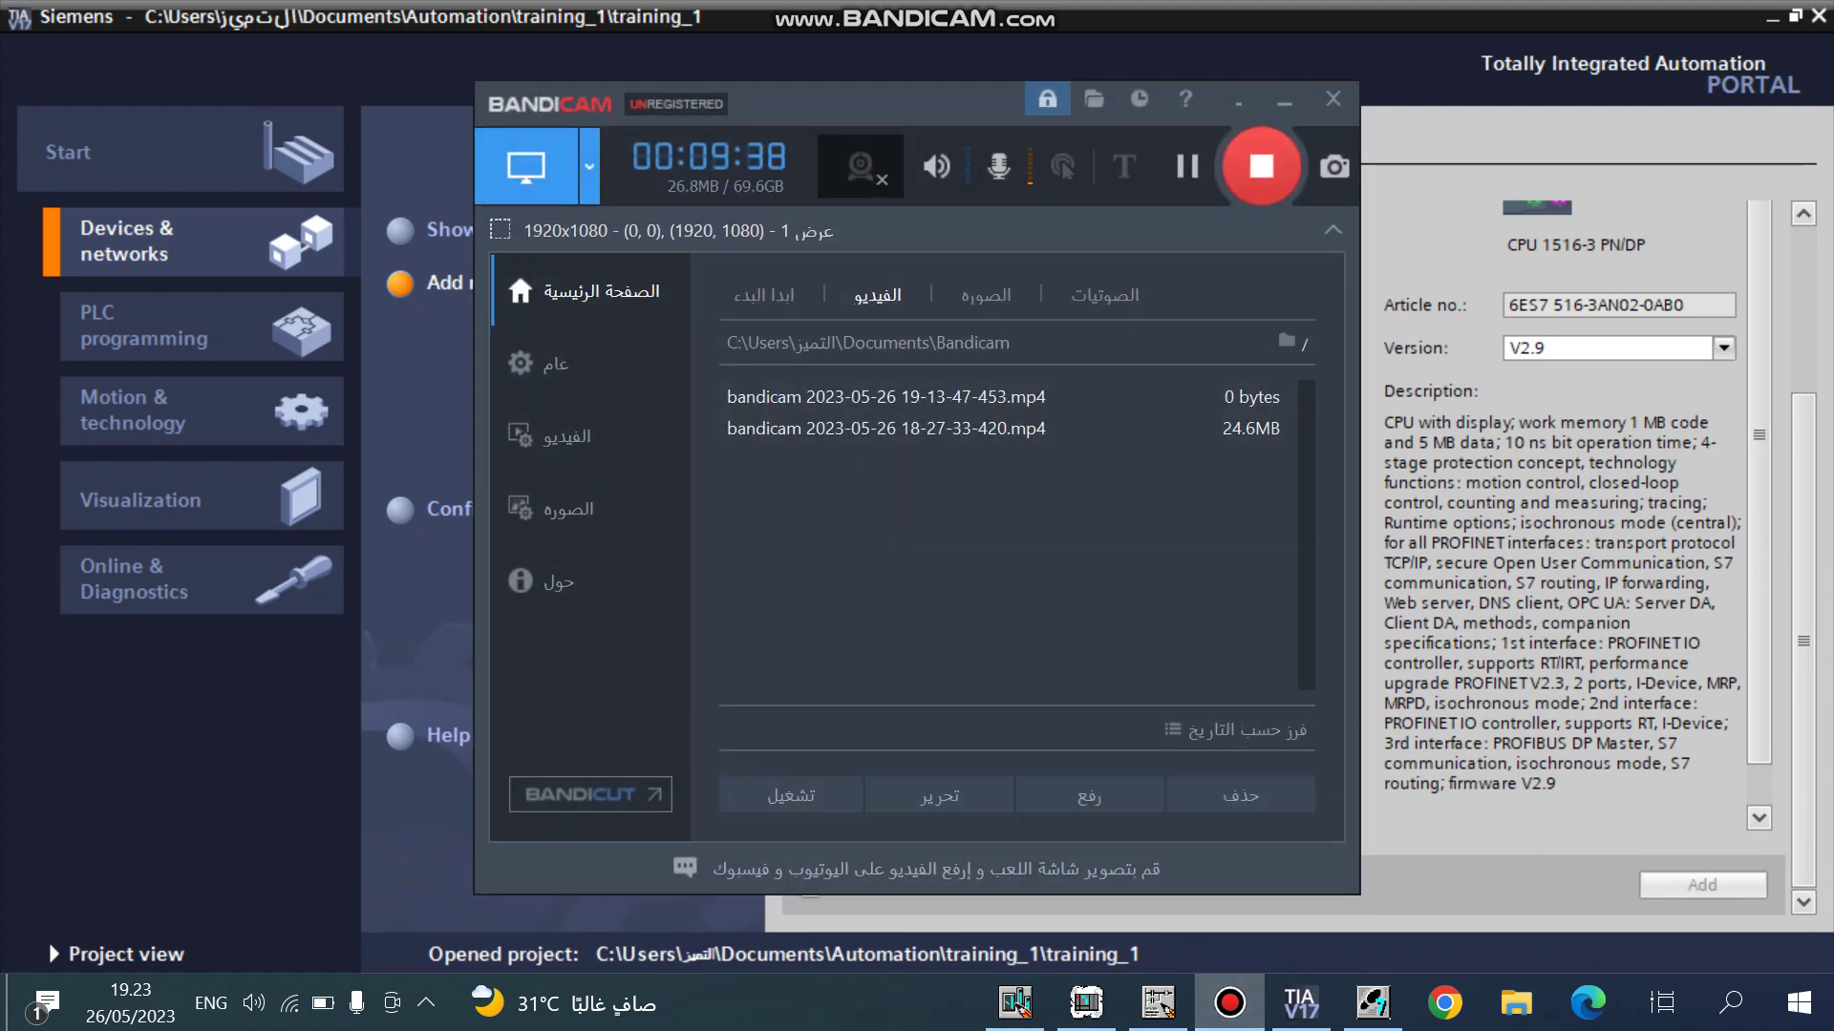
left_click(1229, 1003)
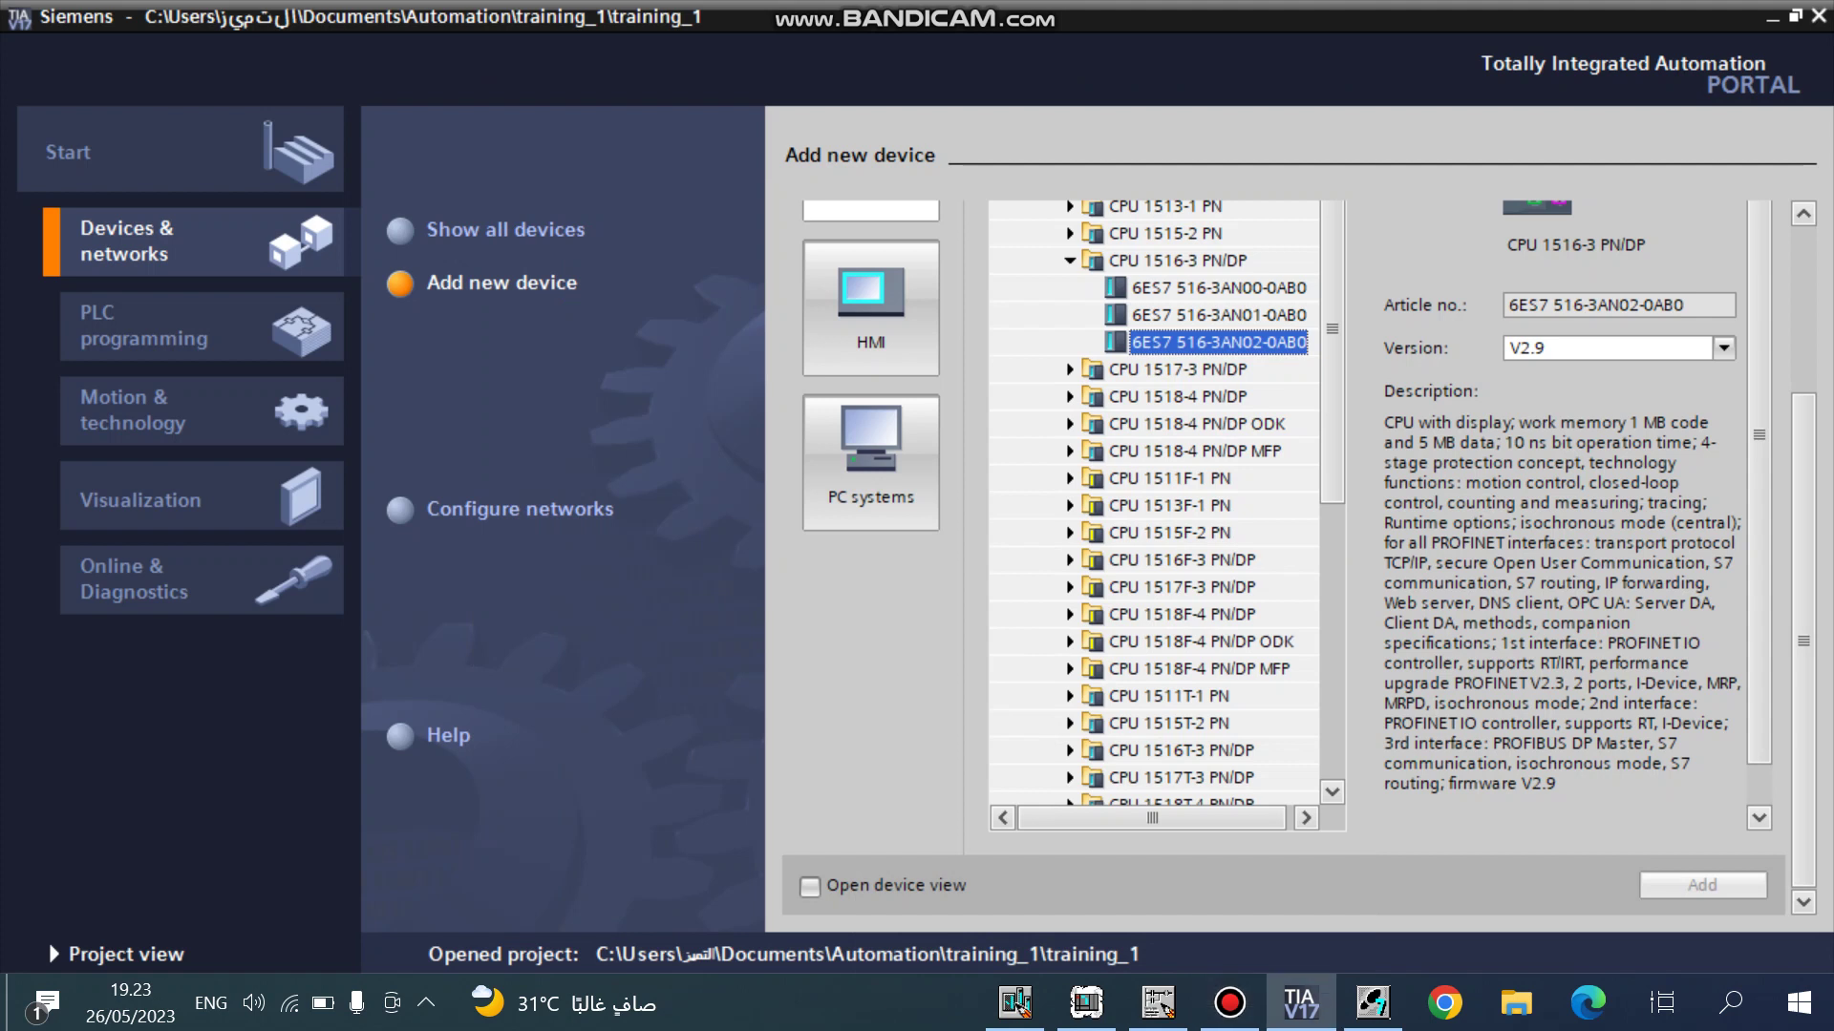
left_click(1229, 1003)
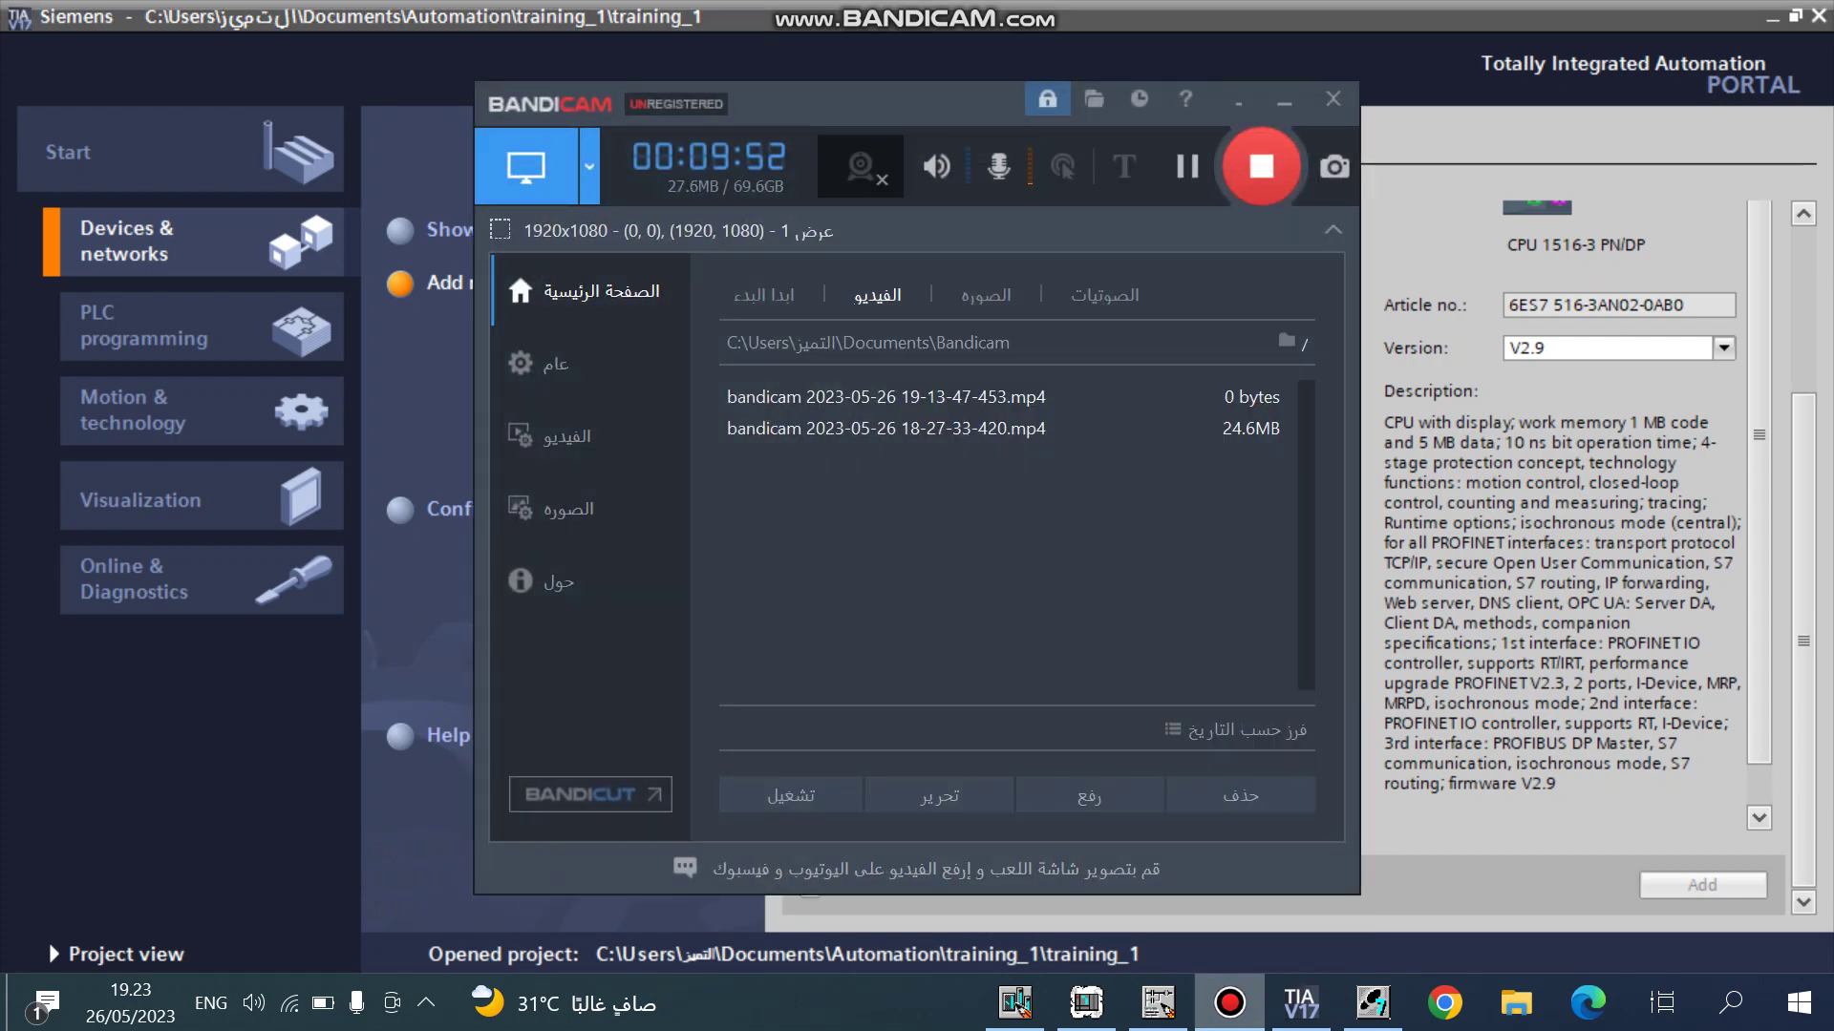
left_click(1229, 1002)
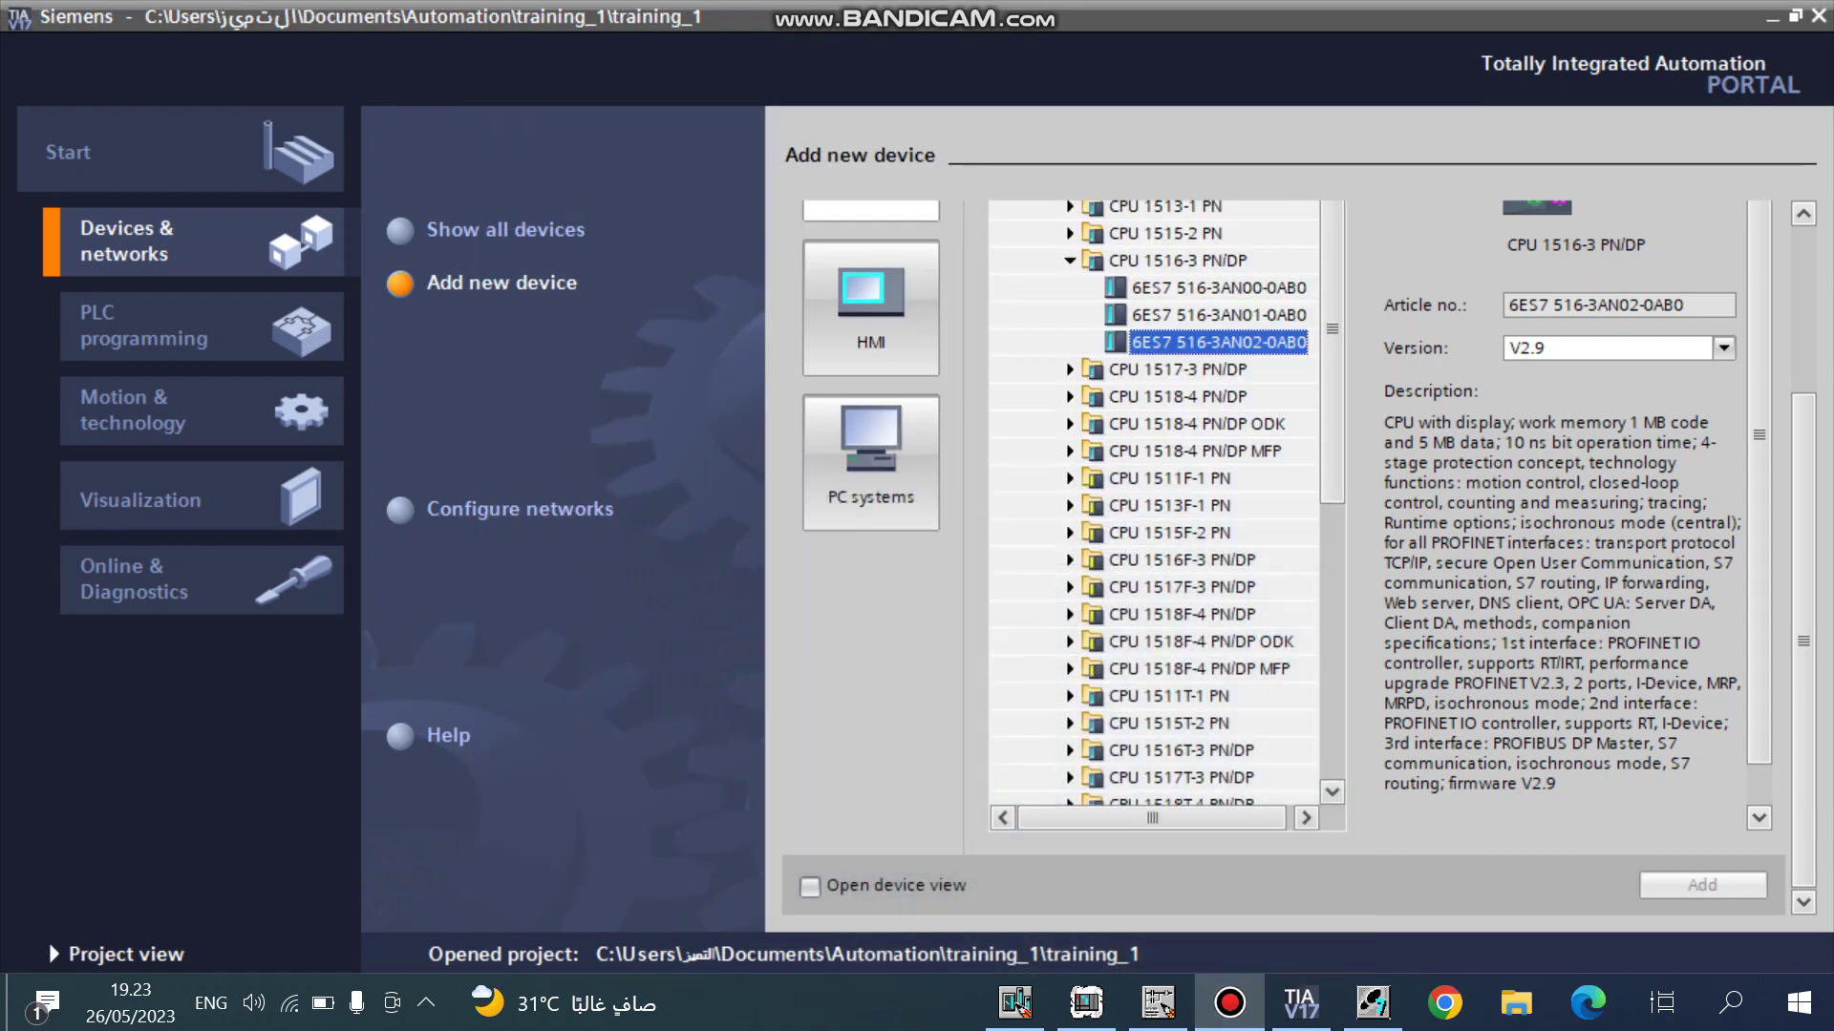